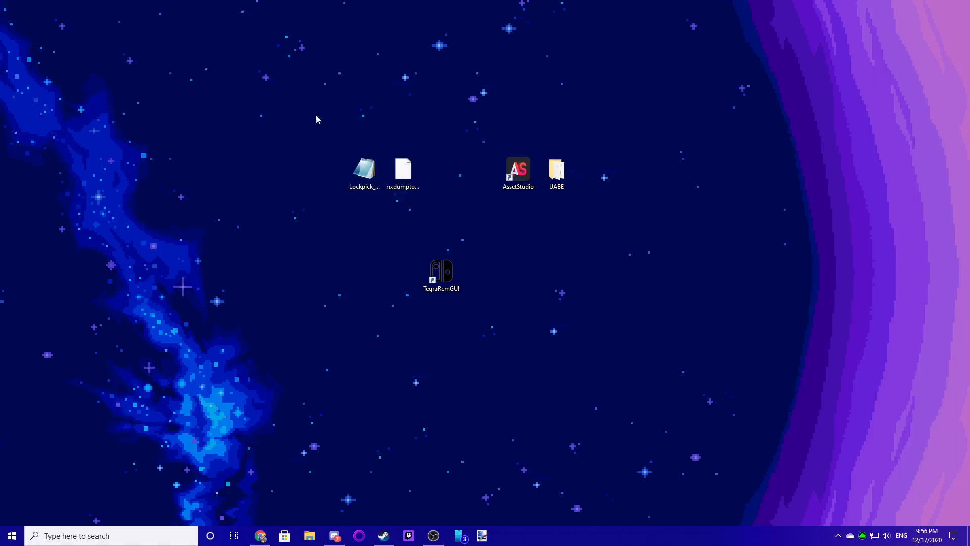
drag(304, 123, 410, 217)
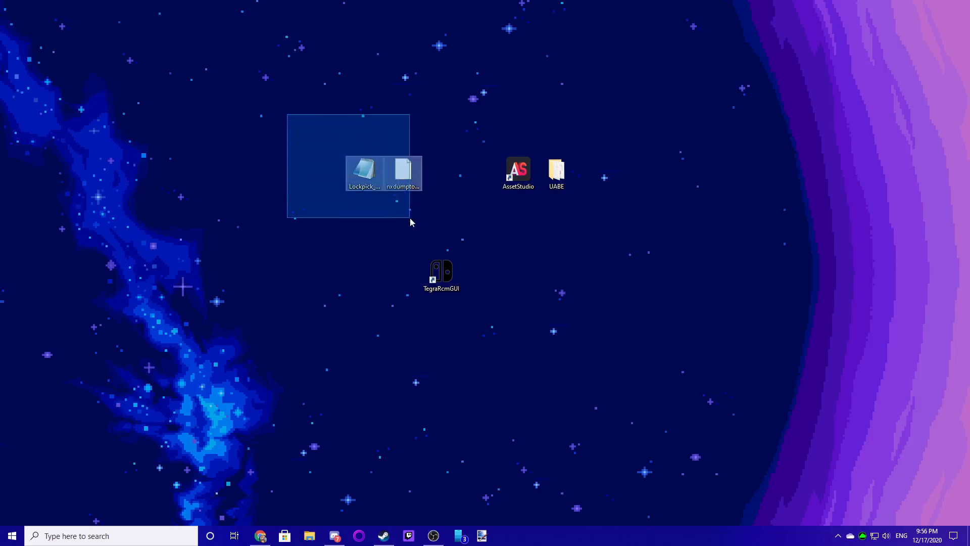
drag(307, 116, 414, 225)
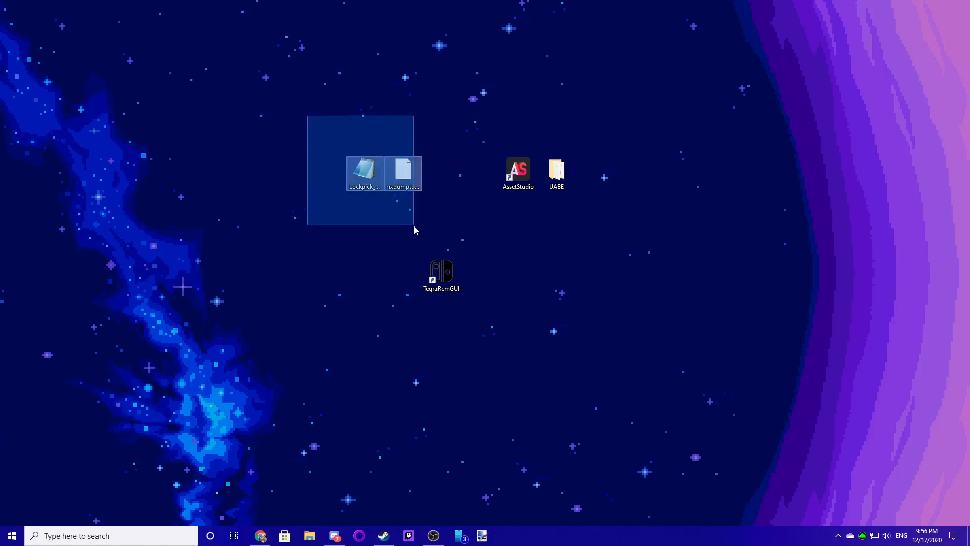
click(319, 127)
drag(393, 231, 479, 320)
click(416, 340)
mouse_move(414, 241)
mouse_down()
mouse_move(460, 303)
mouse_move(448, 276)
mouse_move(427, 277)
mouse_move(469, 303)
mouse_move(403, 272)
mouse_move(462, 288)
mouse_move(403, 264)
mouse_move(441, 305)
mouse_move(392, 249)
mouse_move(416, 258)
mouse_up()
click(379, 256)
click(427, 277)
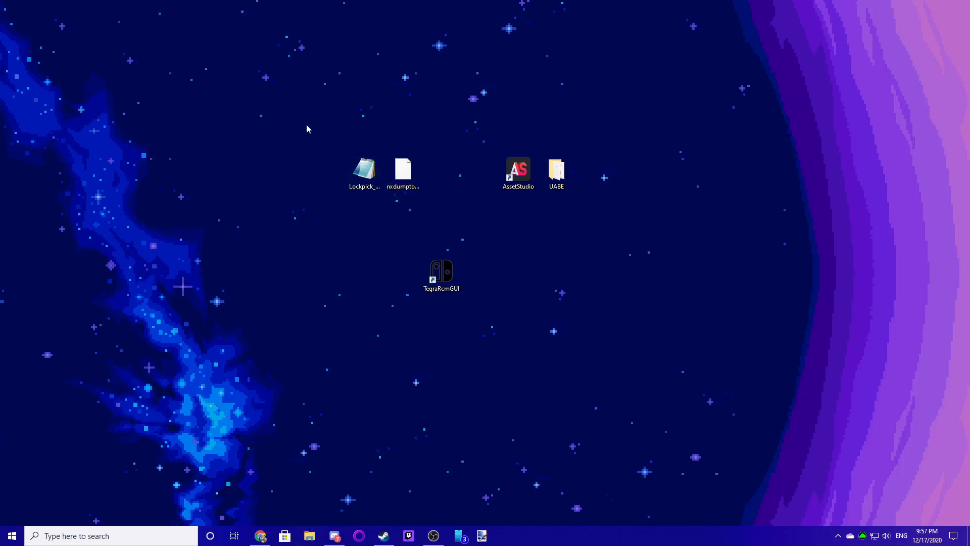
drag(305, 107, 407, 204)
drag(585, 133, 538, 196)
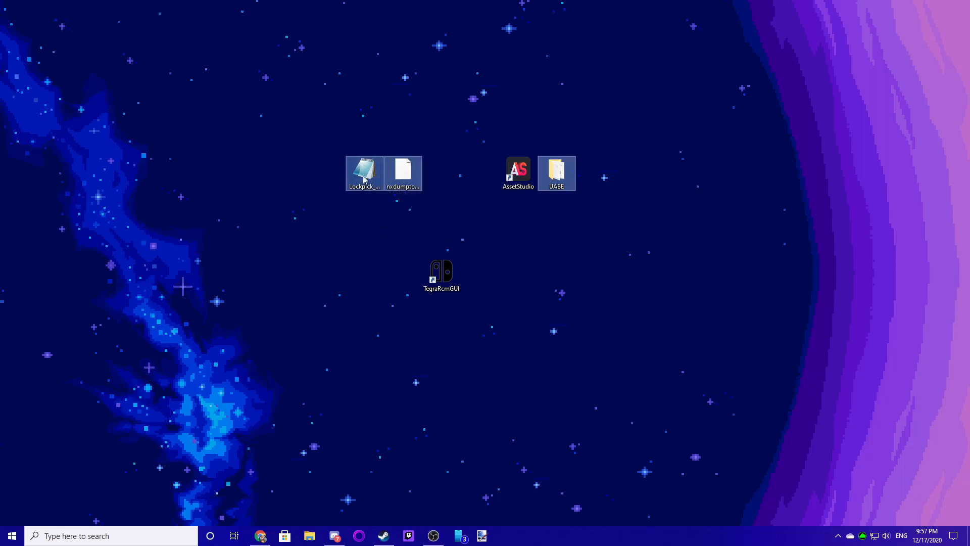
click(350, 387)
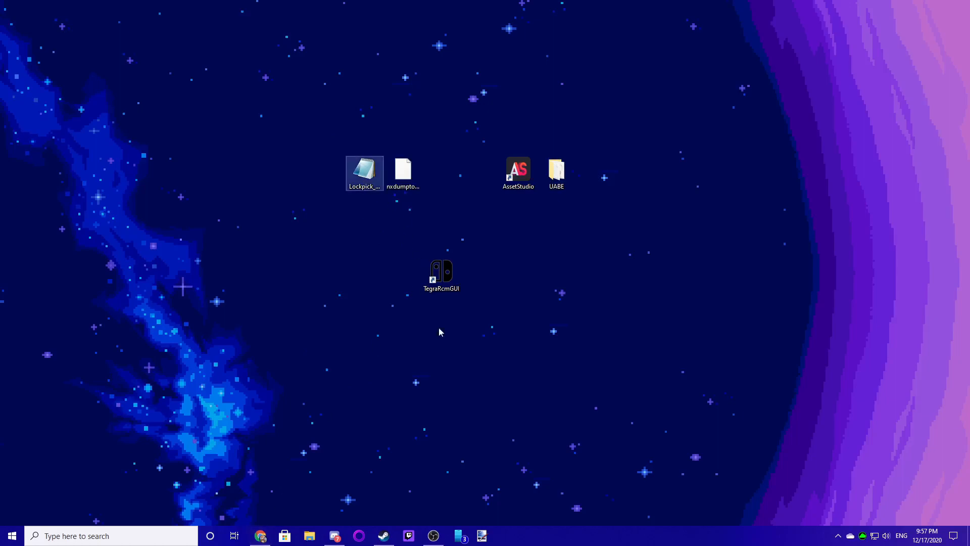
- Review the Lockpick_RCM release page and its downloadable assets in the browser
click(261, 535)
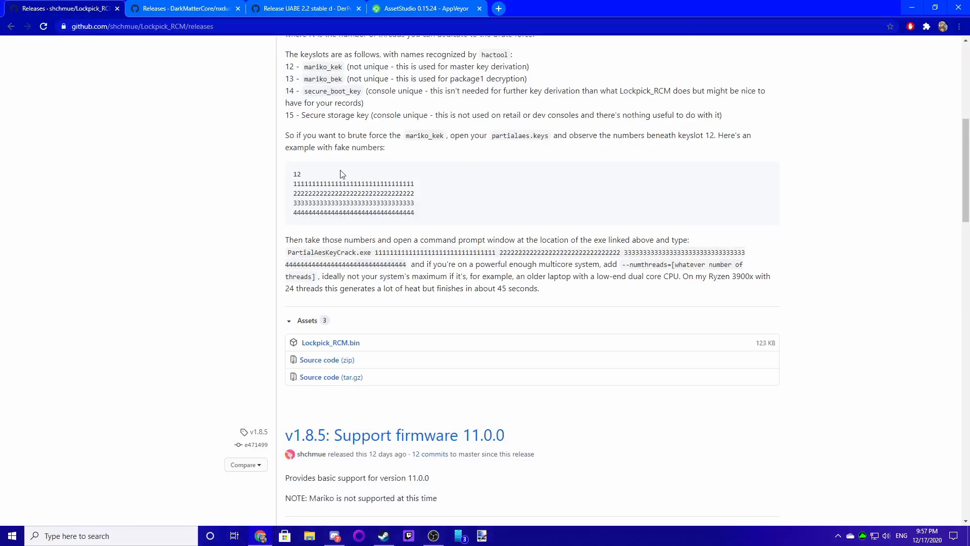
scroll(321, 243, up, 7)
scroll(212, 109, down, 4)
scroll(232, 160, up, 4)
scroll(318, 237, down, 5)
scroll(323, 242, down, 8)
scroll(334, 245, up, 4)
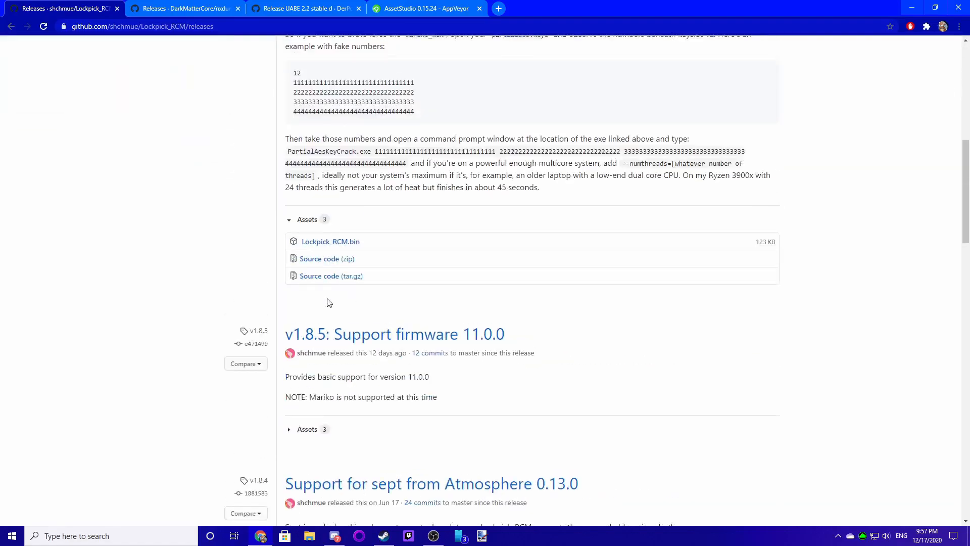
- Review the nxdumptool, UABE and AssetStudio download pages in the other tabs, then minimize the browser
click(195, 8)
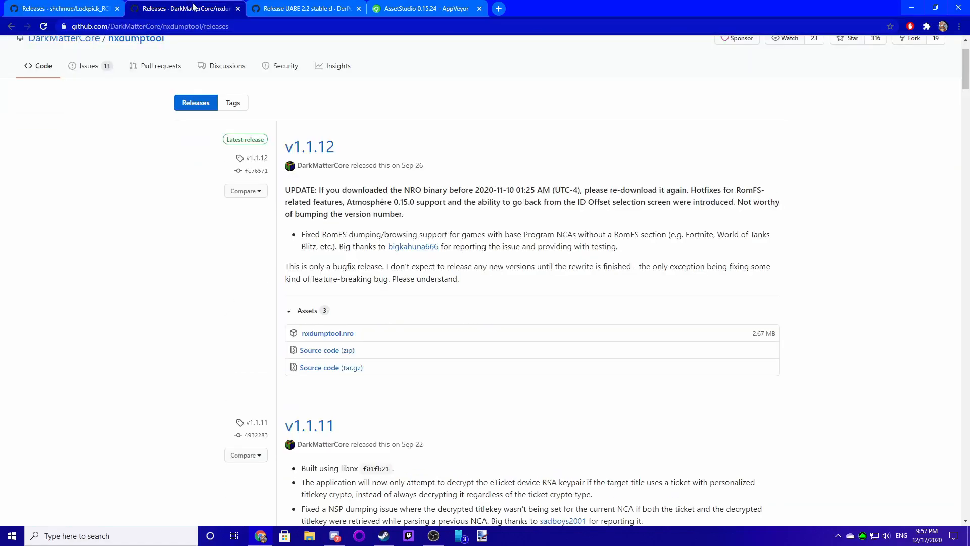
scroll(360, 355, up, 1)
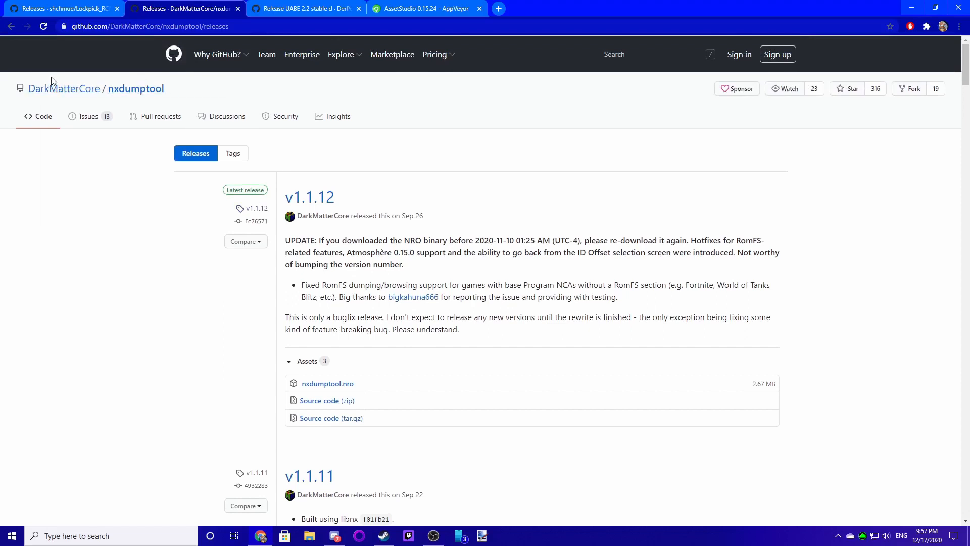
scroll(351, 309, down, 2)
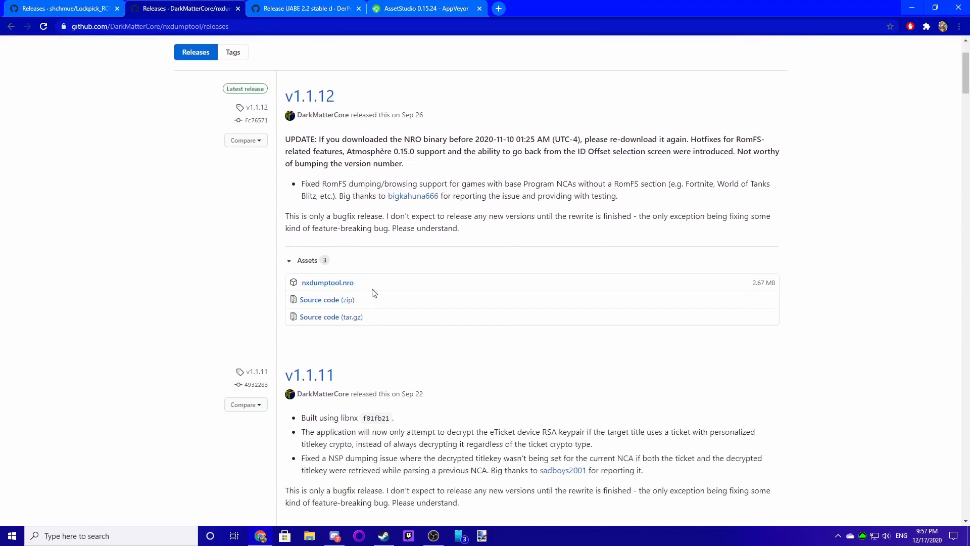
click(295, 8)
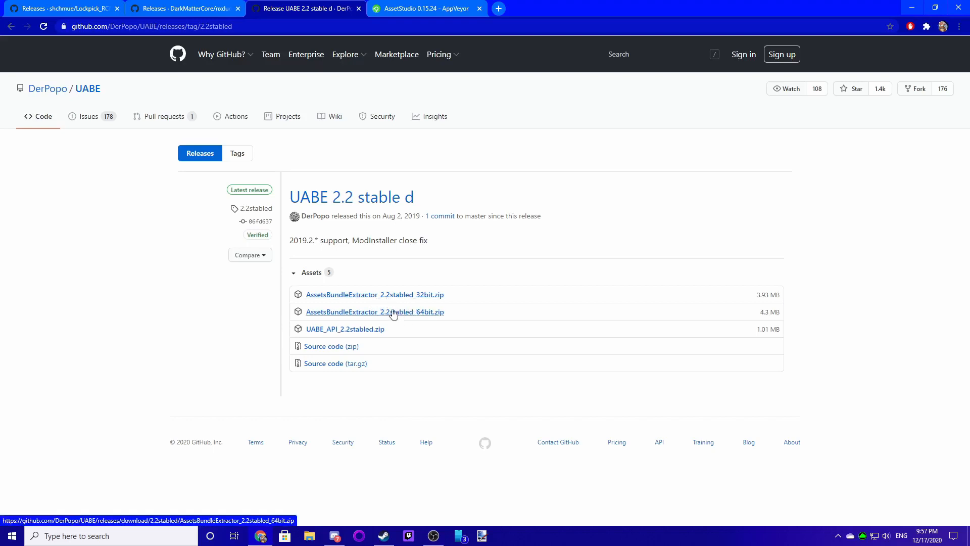
key(ctrl+Tab)
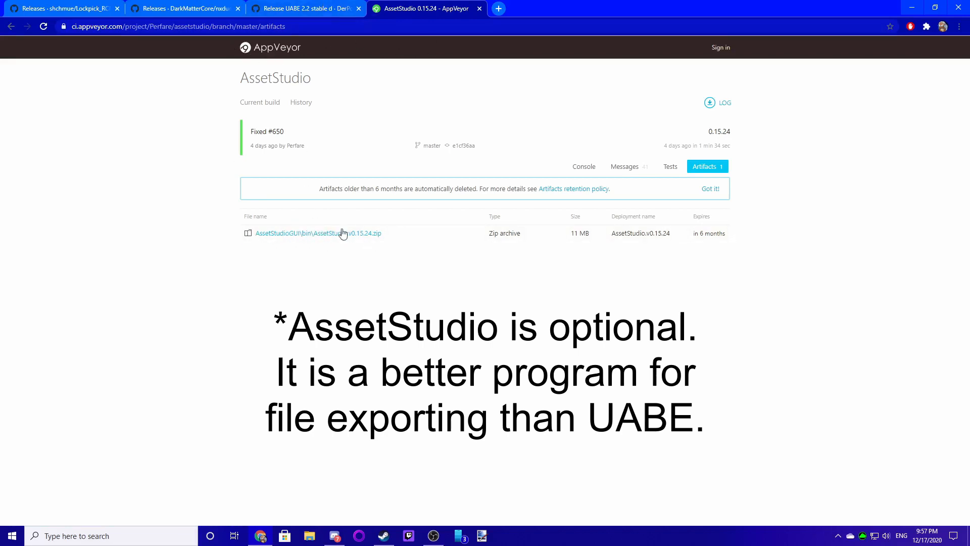
click(912, 7)
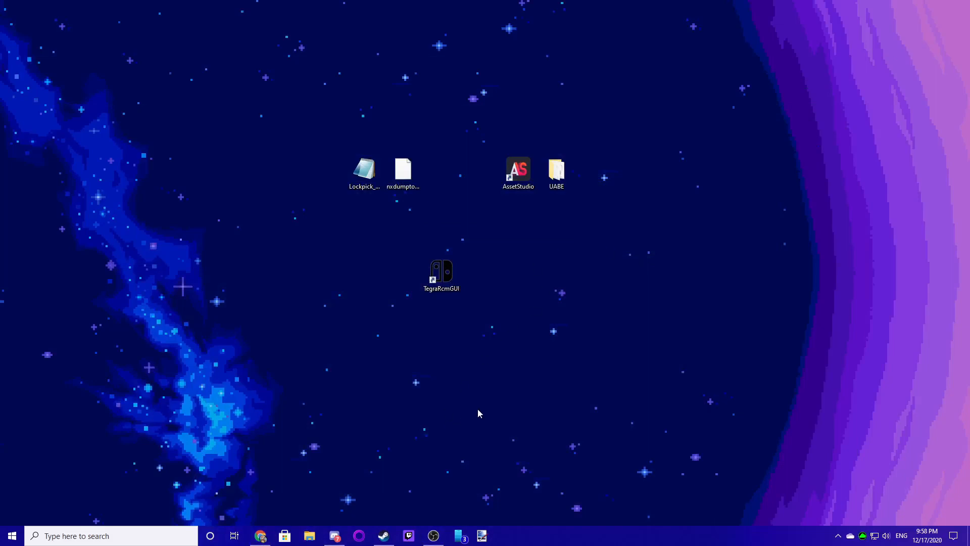
- Copy nxdumptool.nro from the desktop to the root of Removable Disk (H:) and close the file window
click(309, 536)
drag(544, 256, 492, 175)
scroll(472, 328, down, 5)
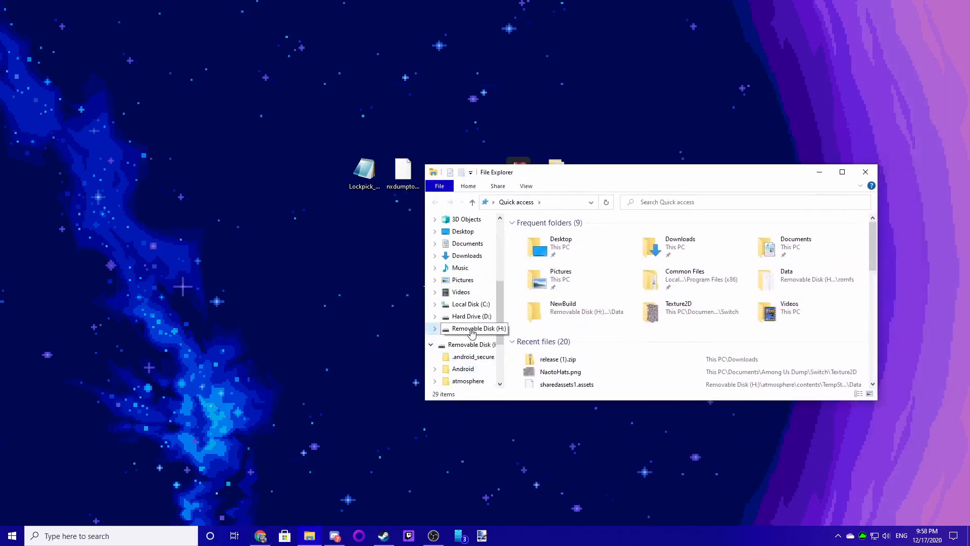
click(471, 330)
drag(614, 178, 460, 244)
drag(526, 245, 657, 264)
drag(591, 258, 613, 204)
click(407, 167)
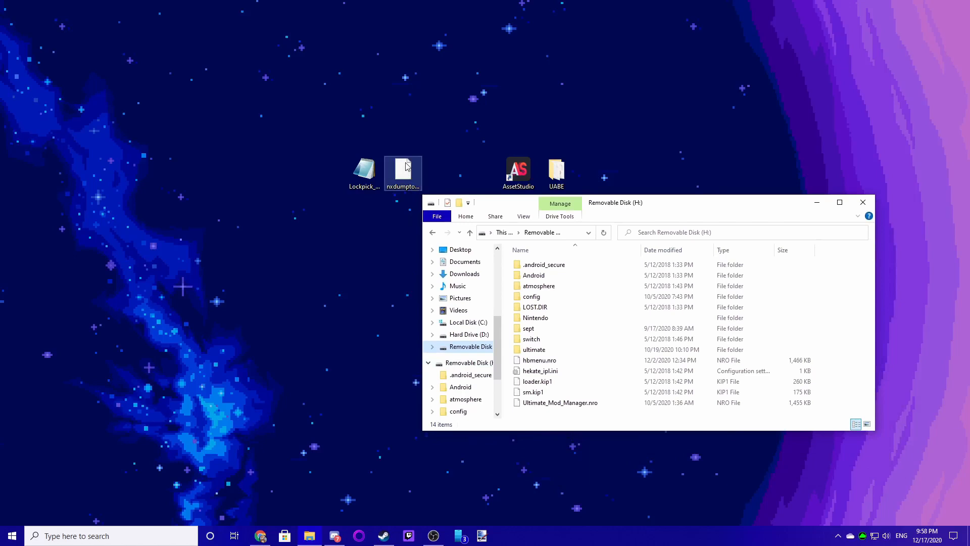
click(404, 170)
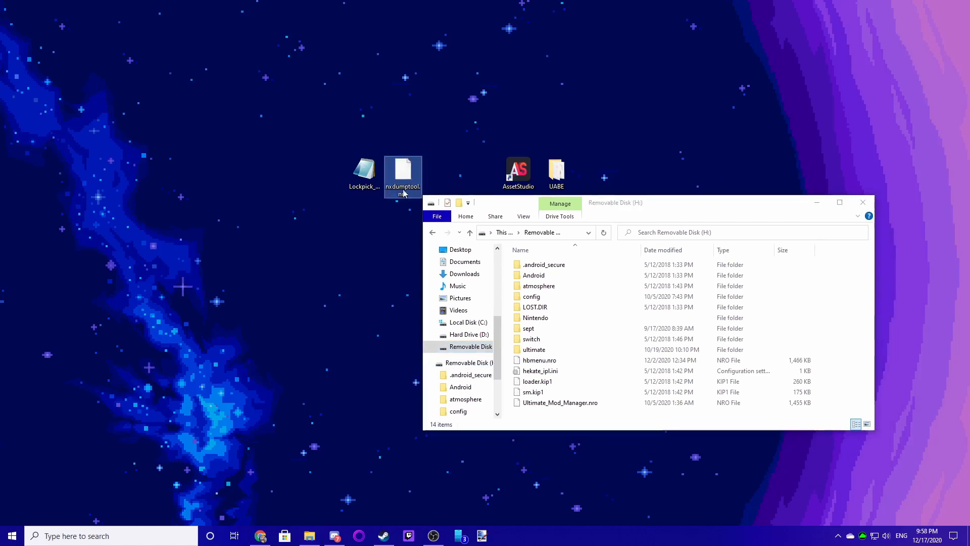
drag(407, 169, 537, 414)
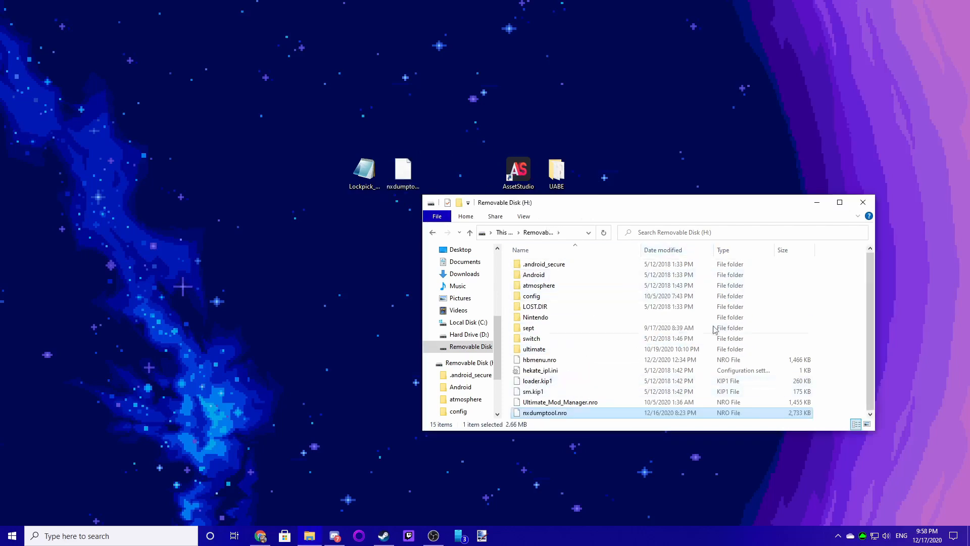
drag(600, 204, 489, 223)
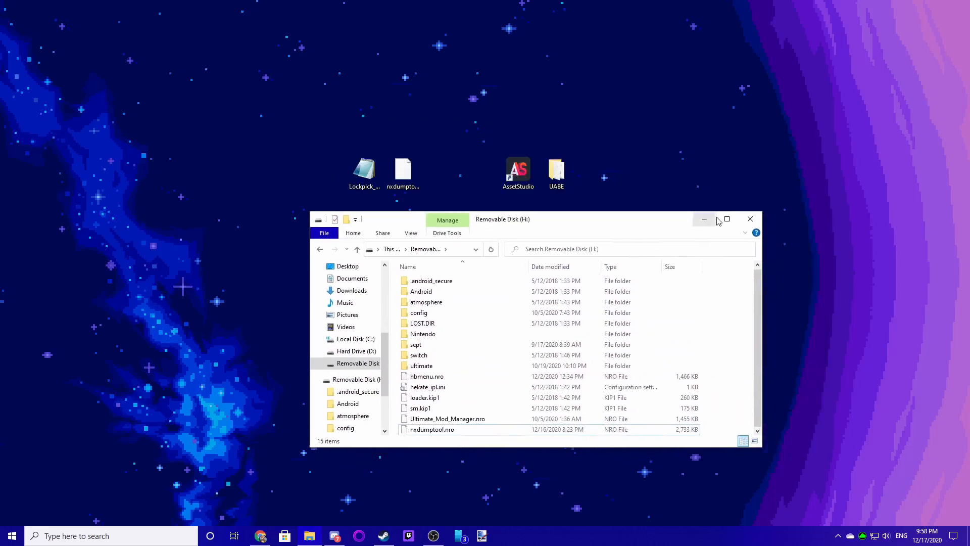
click(751, 221)
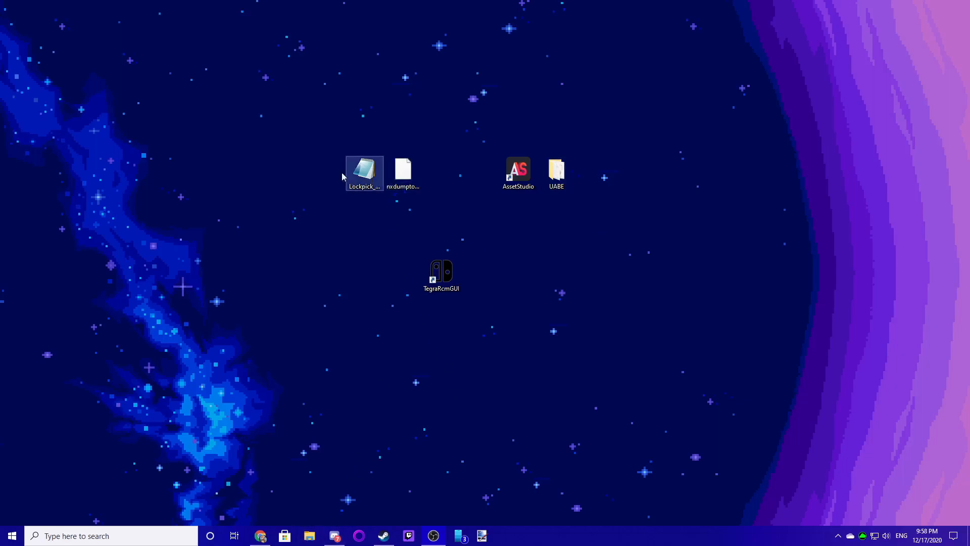
- Move the Lockpick_RCM.bin icon below nxdumptool.nro on the desktop
drag(423, 132, 384, 203)
click(453, 165)
drag(424, 125, 366, 136)
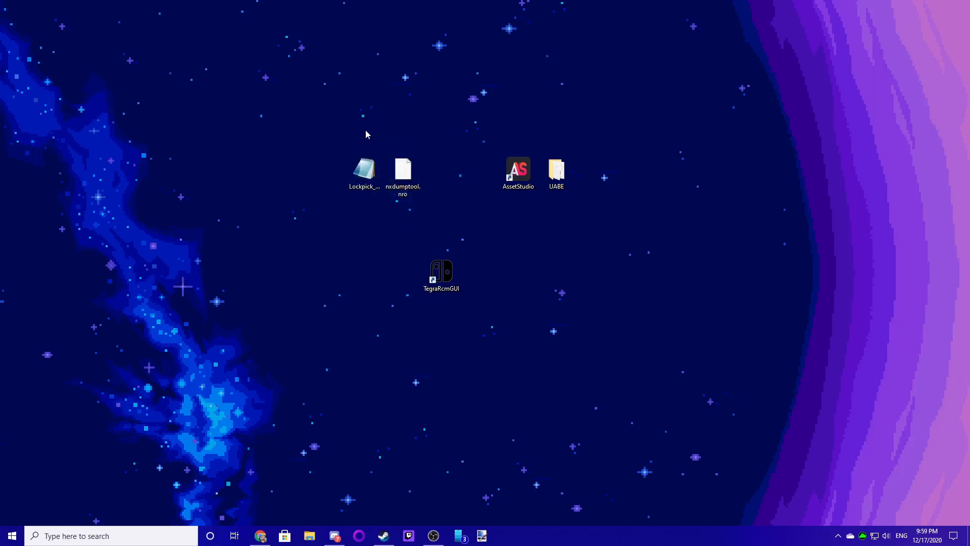
mouse_move(392, 194)
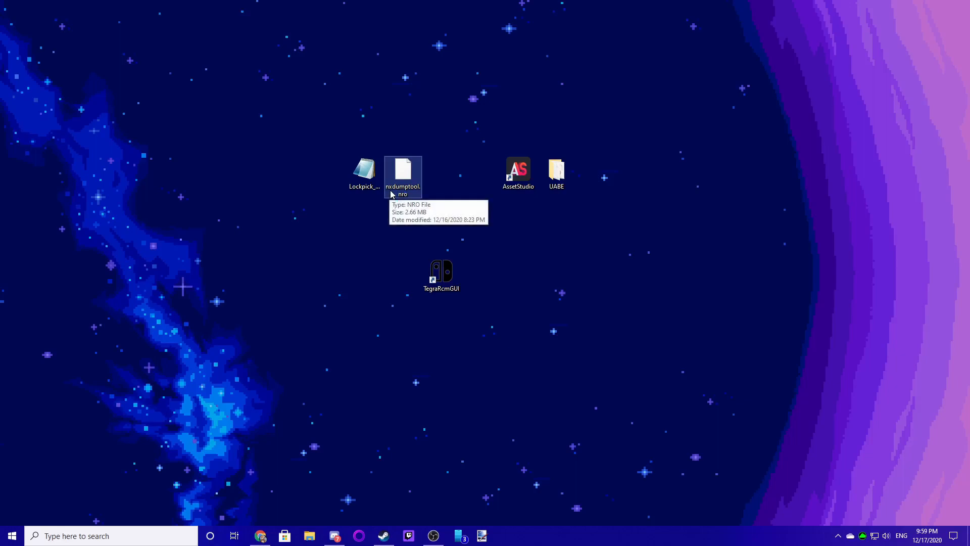
drag(369, 175, 407, 229)
click(379, 312)
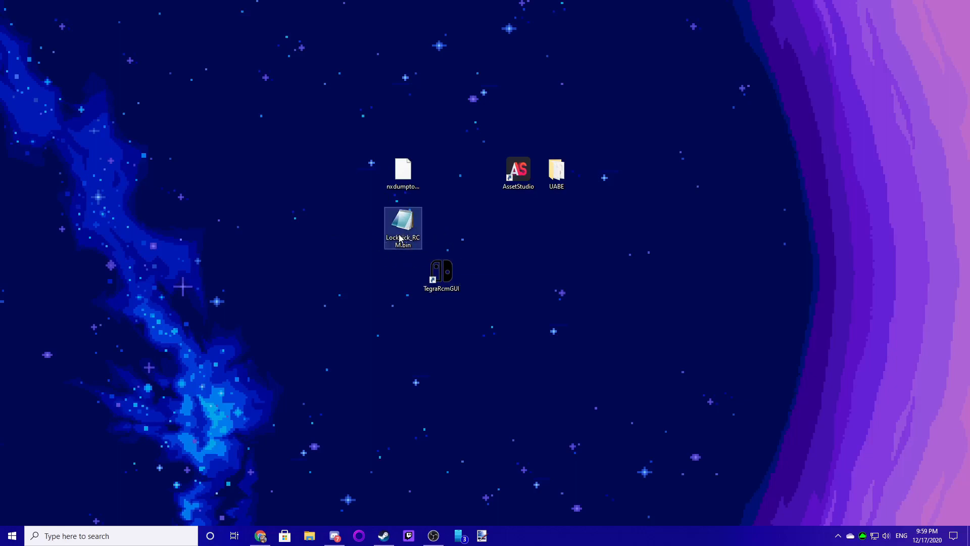
click(432, 273)
double_click(432, 273)
drag(466, 193, 556, 258)
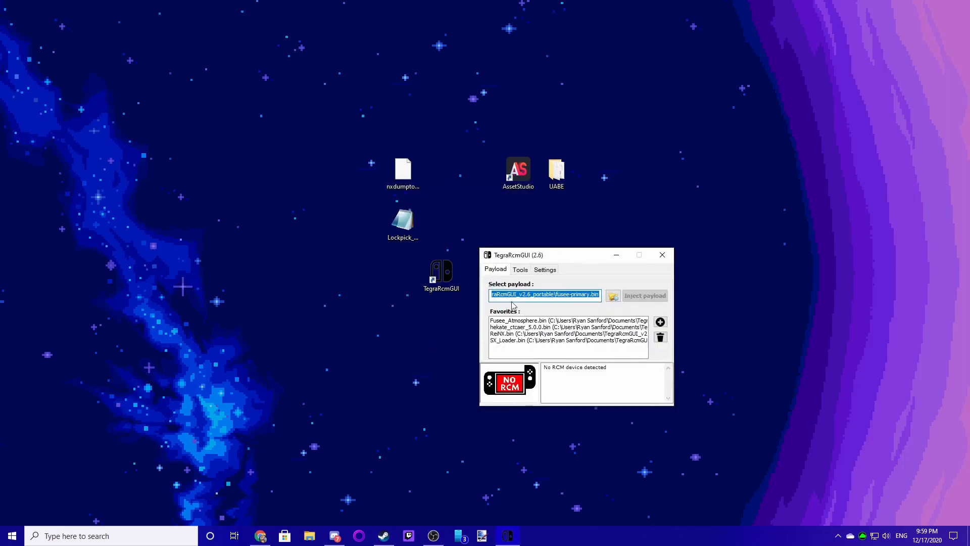
click(656, 256)
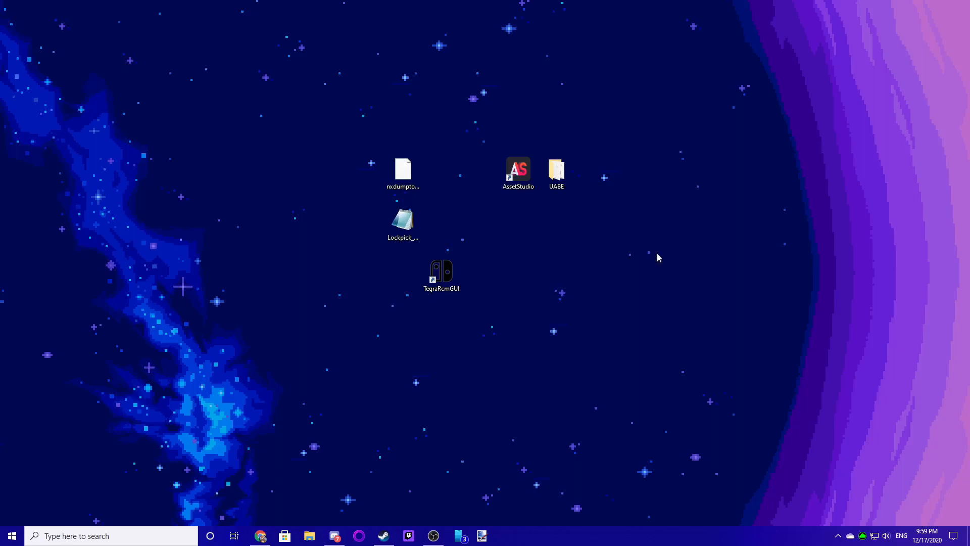
click(406, 225)
click(467, 244)
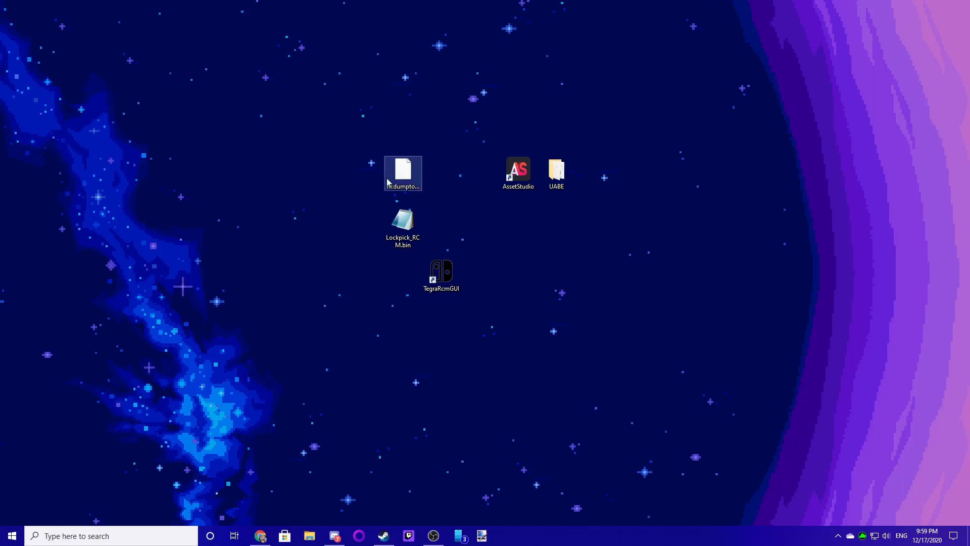
click(403, 174)
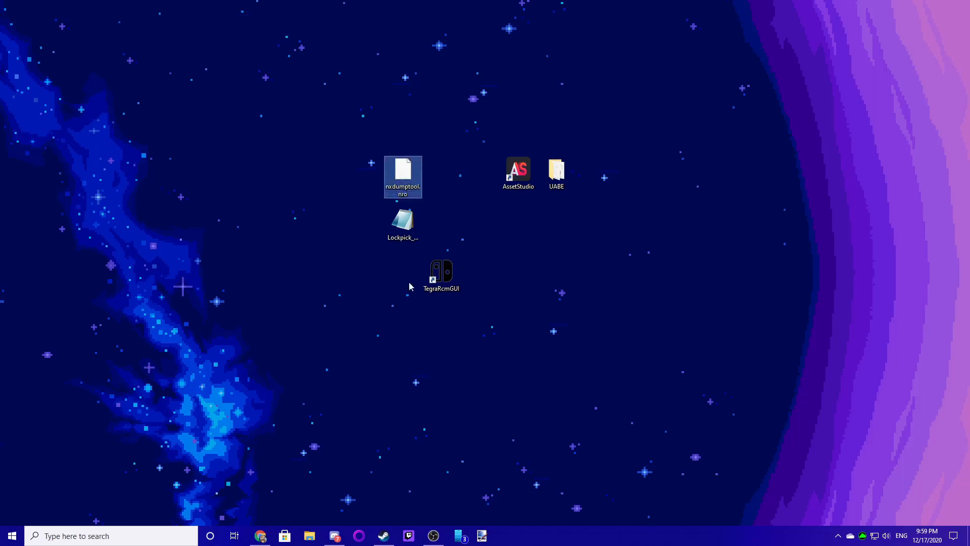
click(441, 186)
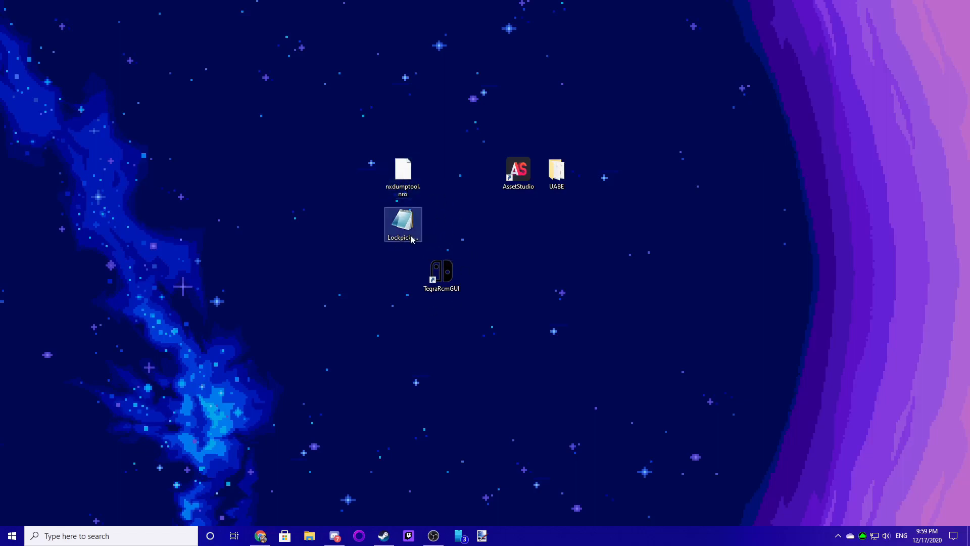
- Launch TegraRcmGUI and select Lockpick_RCM.bin from the TegraRcmGUI_v2.6_portable folder as the payload
click(439, 275)
double_click(439, 276)
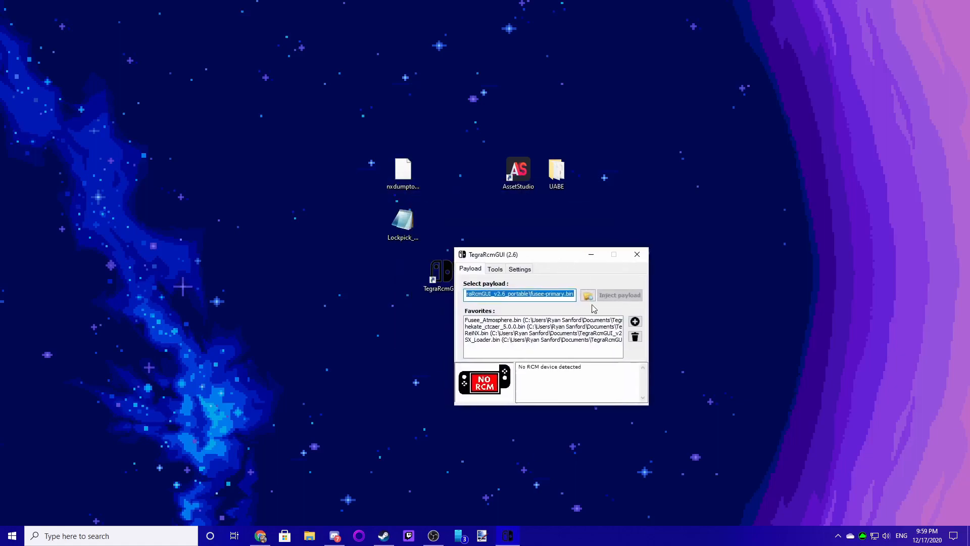
click(588, 295)
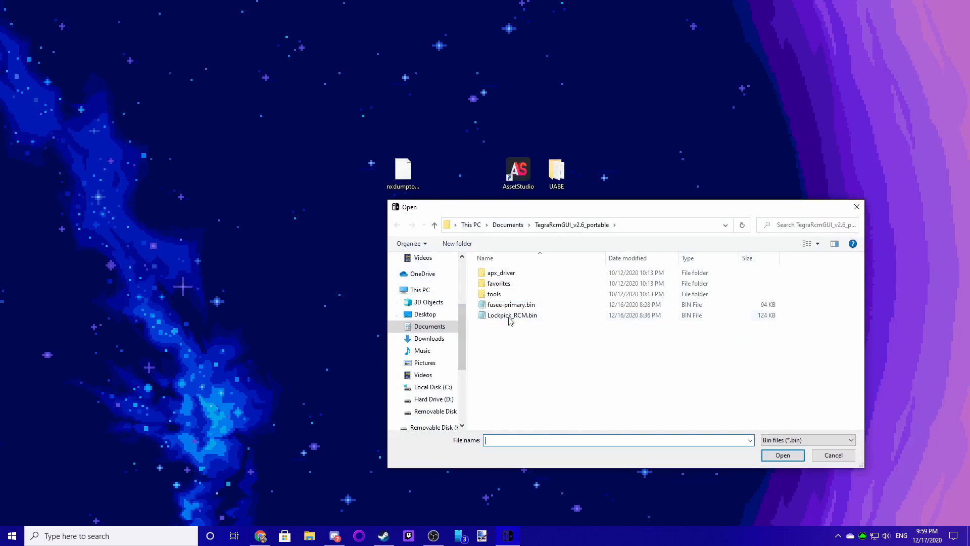
click(511, 316)
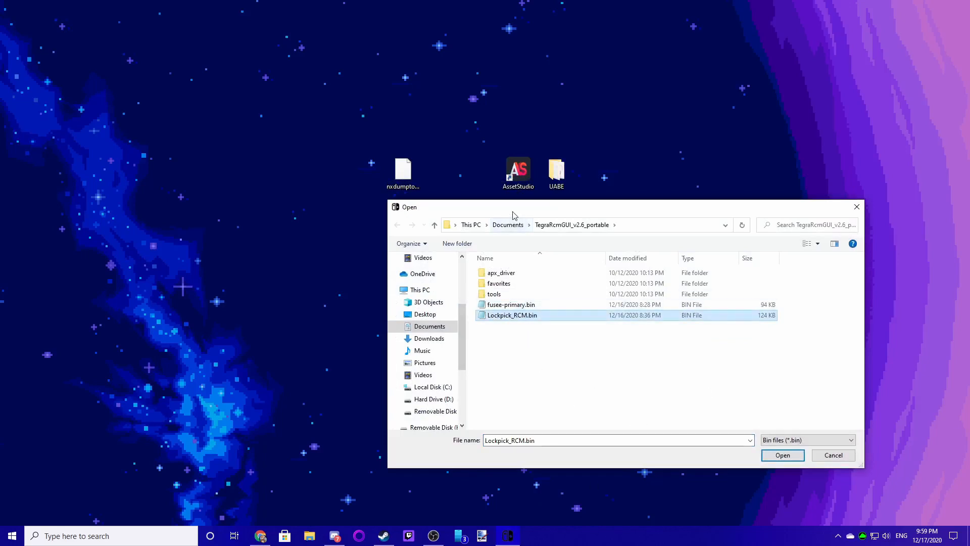
drag(511, 208, 601, 252)
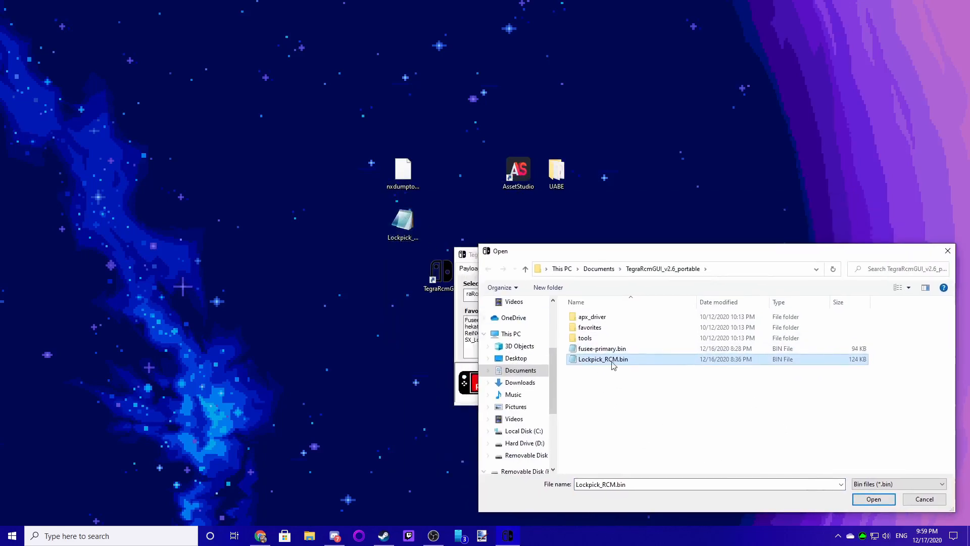
click(875, 499)
- Check the selected payload path and inject the Lockpick_RCM.bin payload into the connected Switch
drag(553, 255, 612, 216)
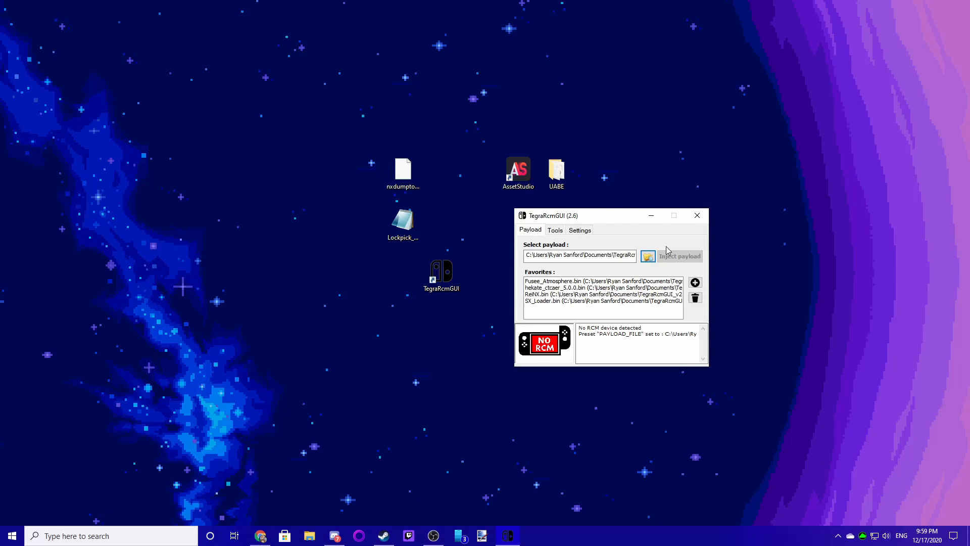
click(620, 255)
key(Right)
key(Right)
key(Right)
key(Right)
key(Right)
key(Right)
key(Right)
key(Right)
key(Right)
key(Right)
key(Right)
key(Right)
key(Right)
key(Right)
key(Right)
key(Right)
key(Right)
key(Right)
key(Right)
key(Right)
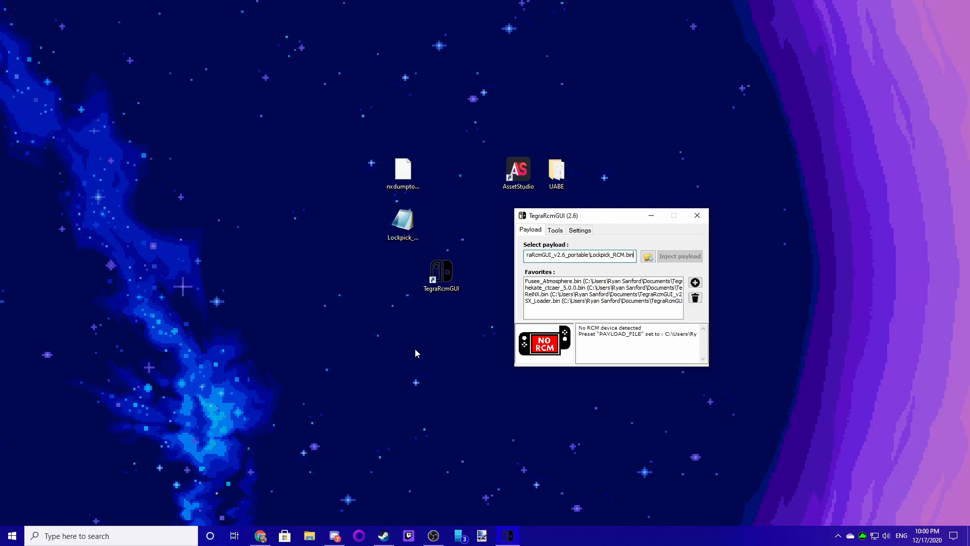
drag(598, 222, 513, 225)
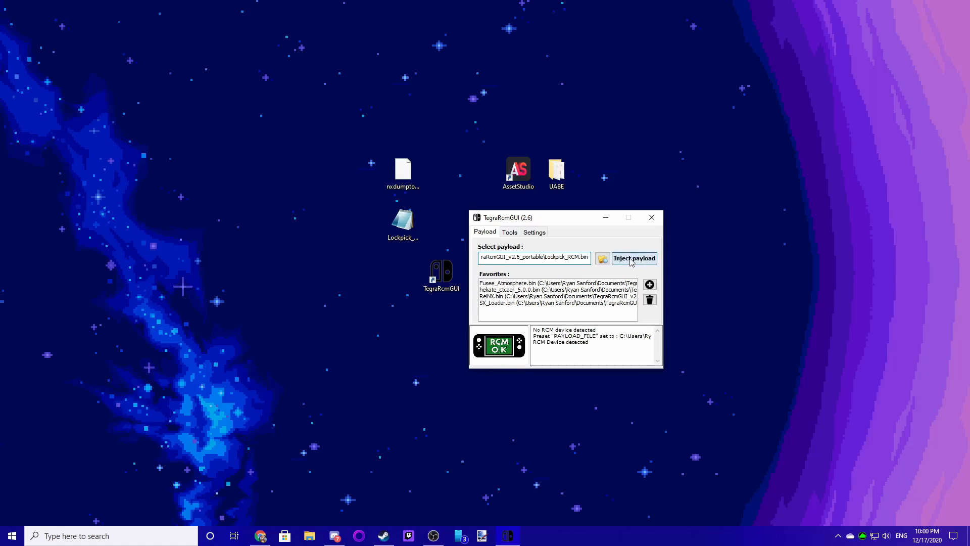
click(634, 259)
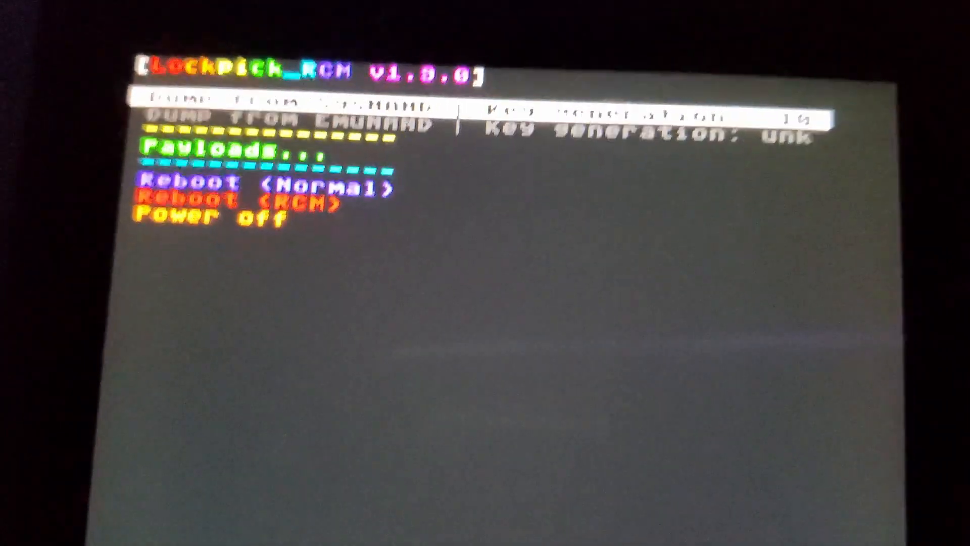
- Dump the keys from SysNAND with Lockpick_RCM and return to its menu
key(Down)
key(Up)
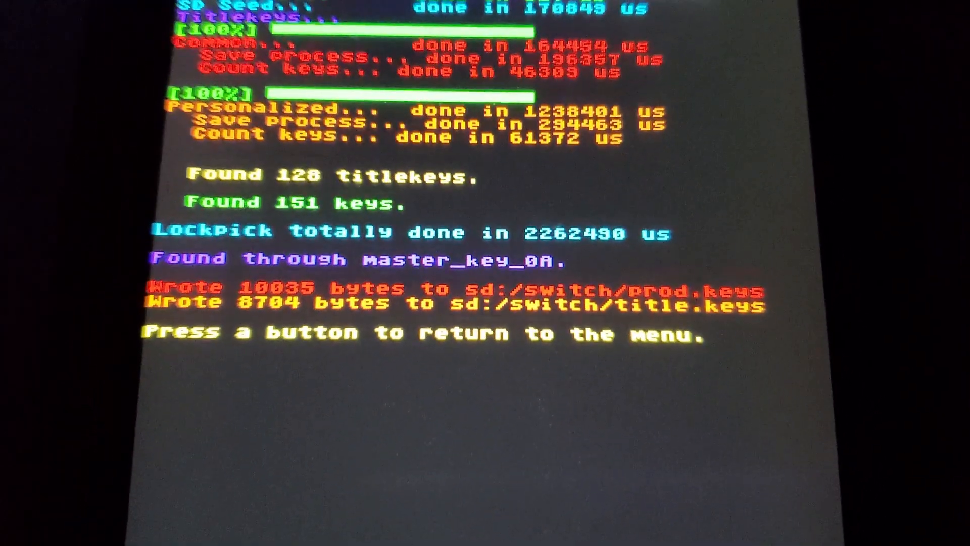
key(Return)
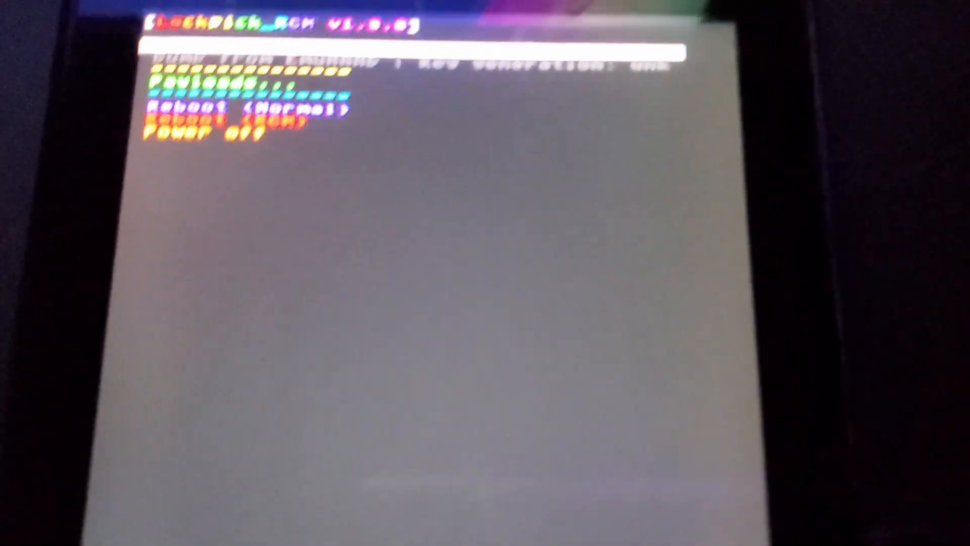
- Choose Power off from the Lockpick_RCM menu to shut down the Switch
key(Down)
key(Down)
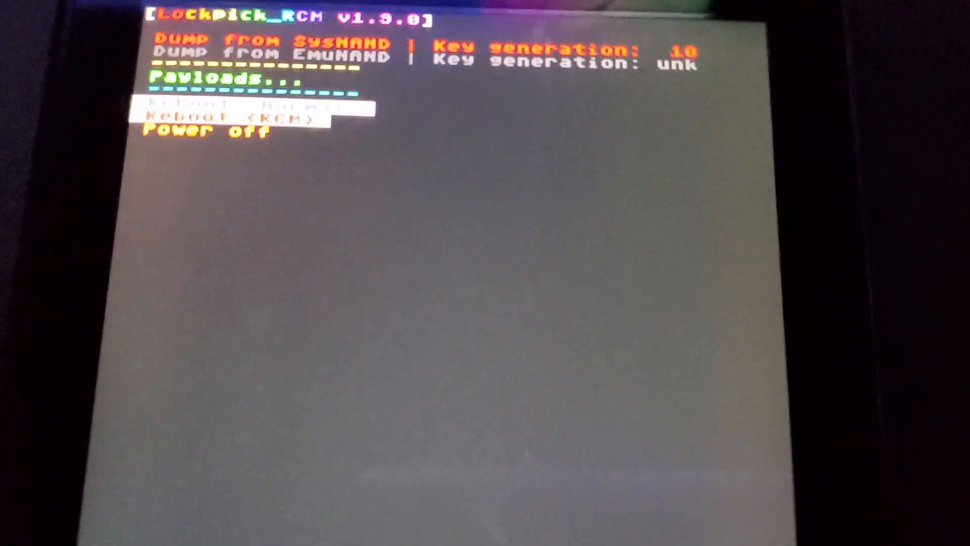
key(Down)
key(Down)
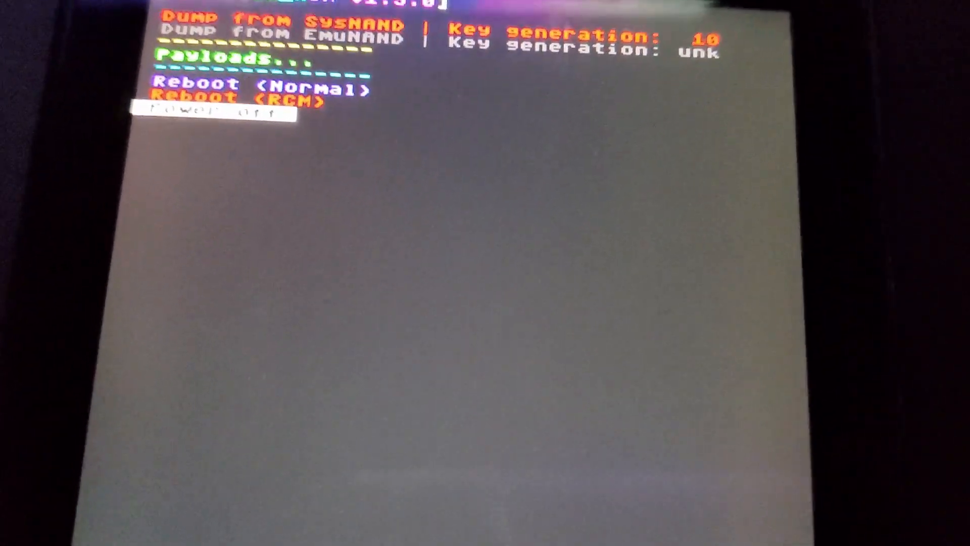
key(Return)
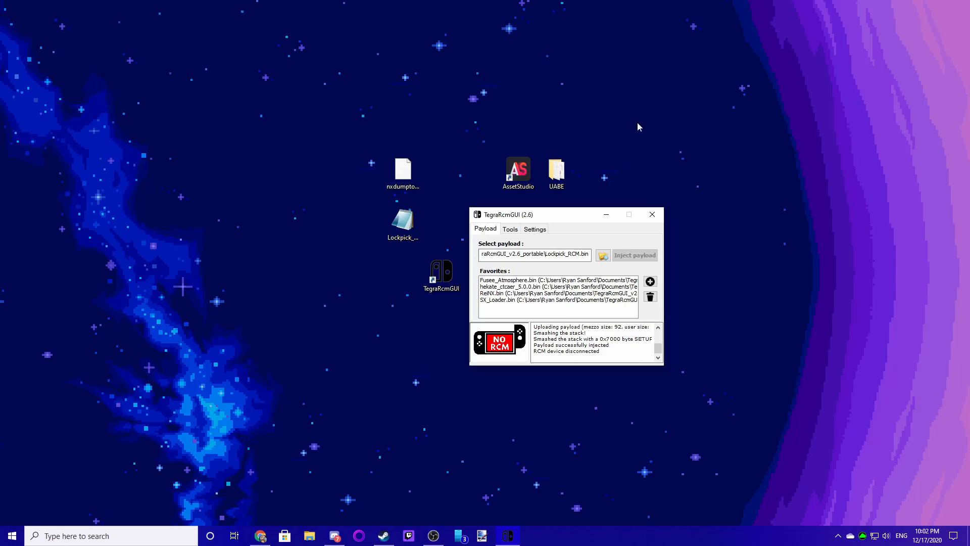
- Browse the atmosphere contents folders on Removable Disk (H:)
drag(498, 221, 435, 189)
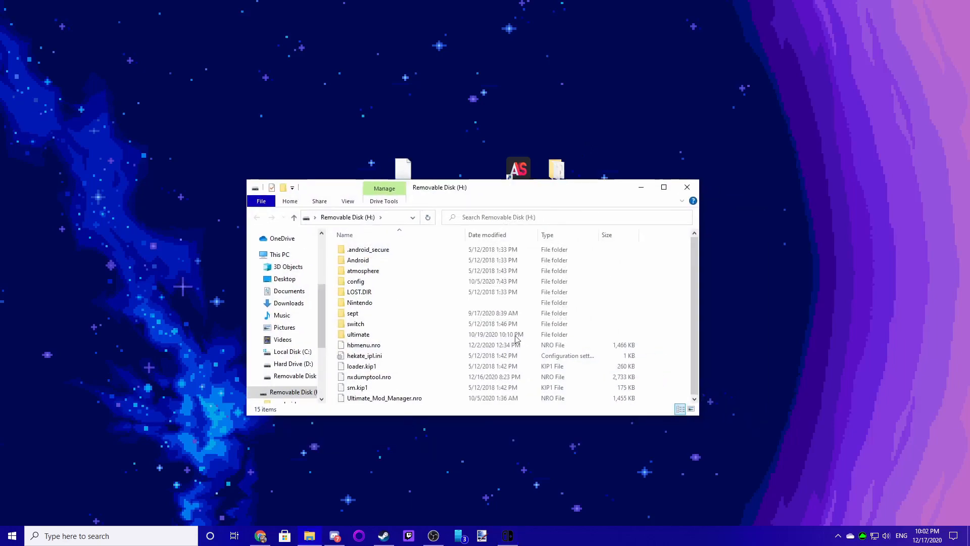
click(371, 271)
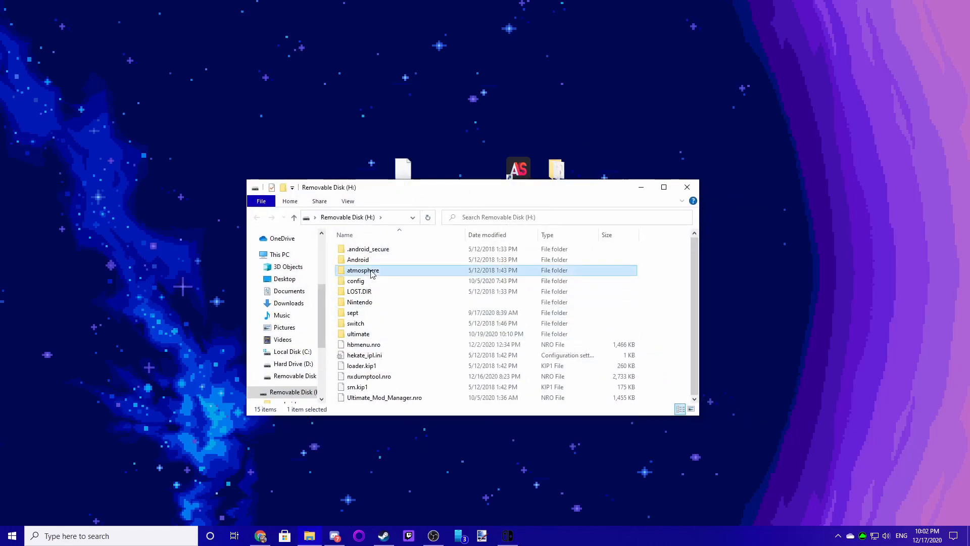
double_click(372, 272)
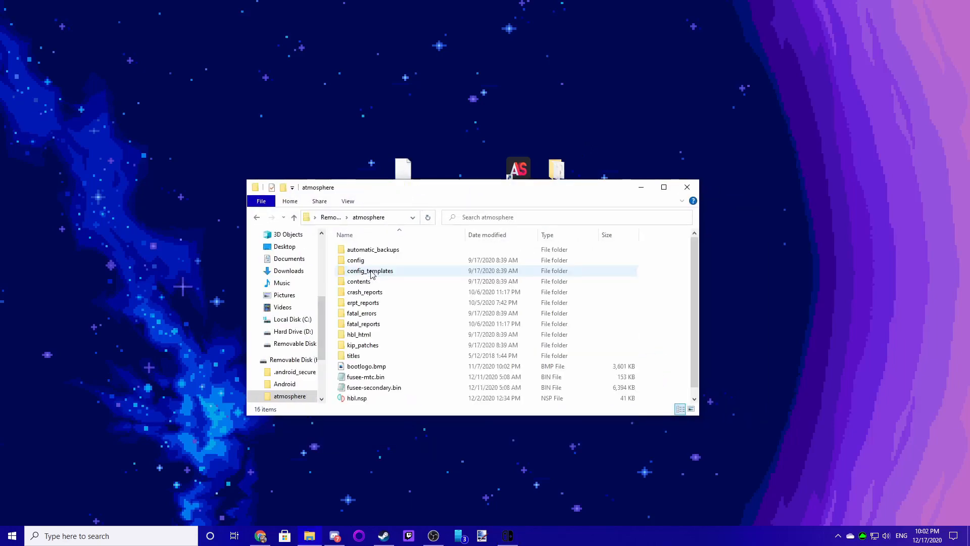
double_click(360, 282)
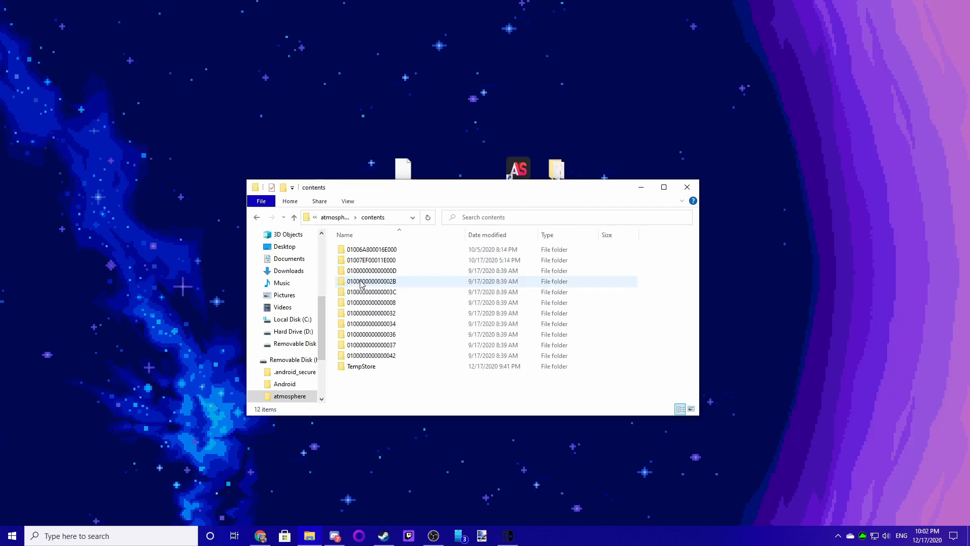
click(378, 251)
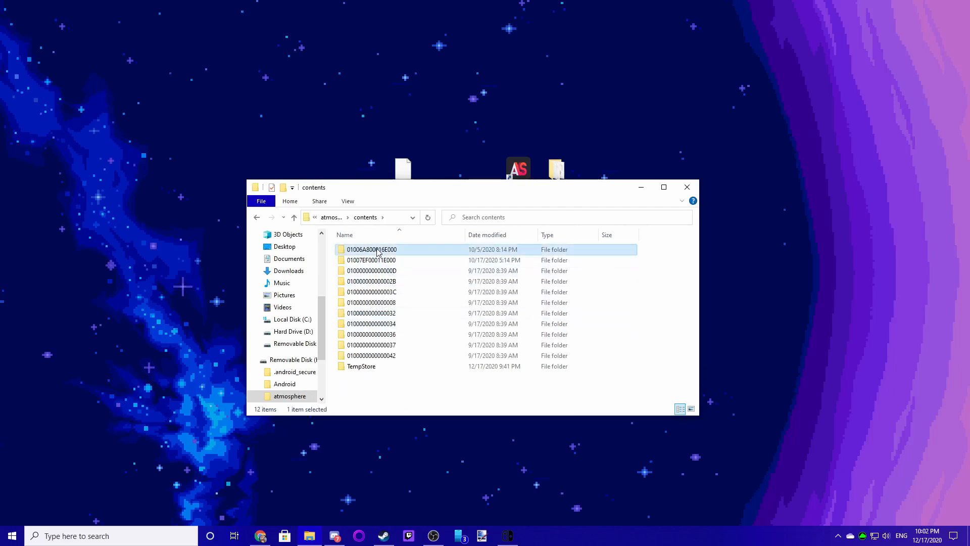
double_click(378, 250)
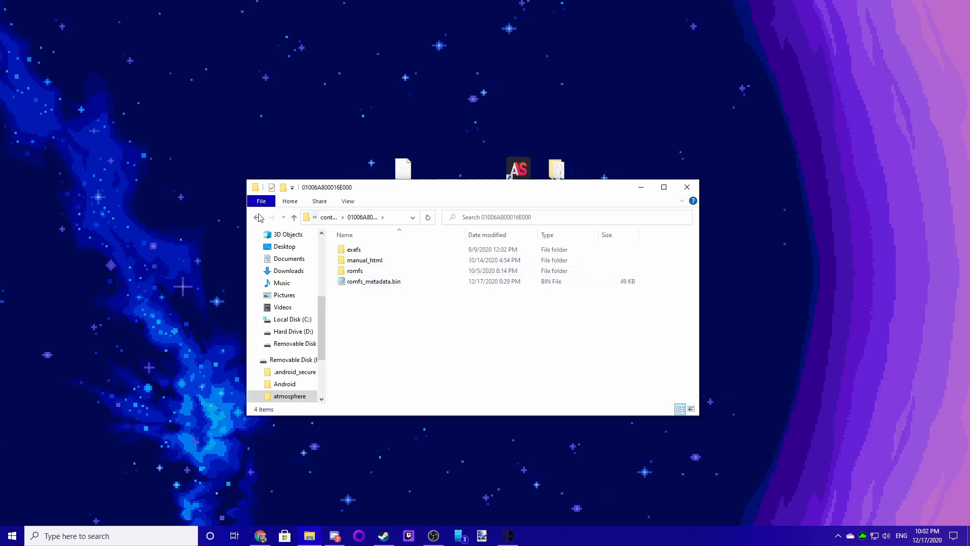
click(259, 217)
click(259, 217)
scroll(407, 320, down, 1)
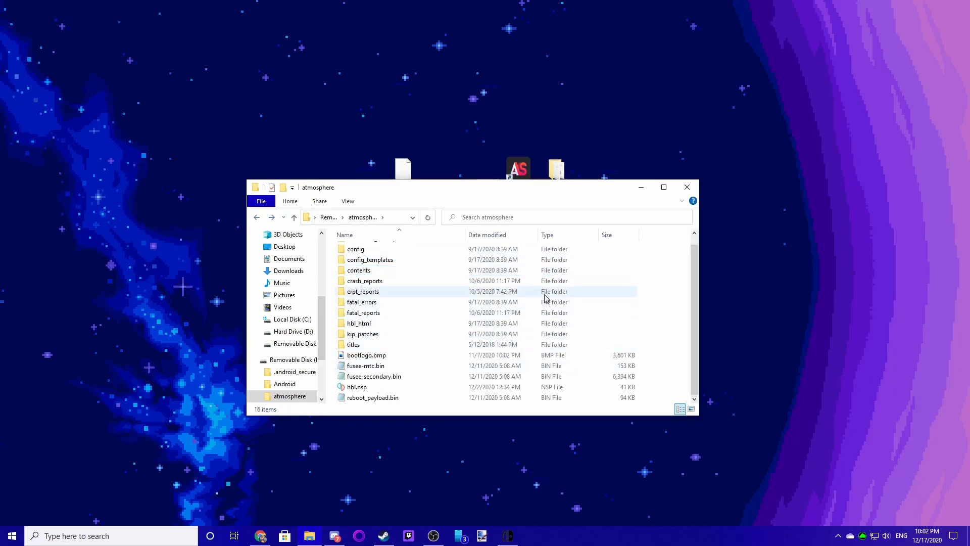
scroll(385, 365, up, 1)
key(alt+Up)
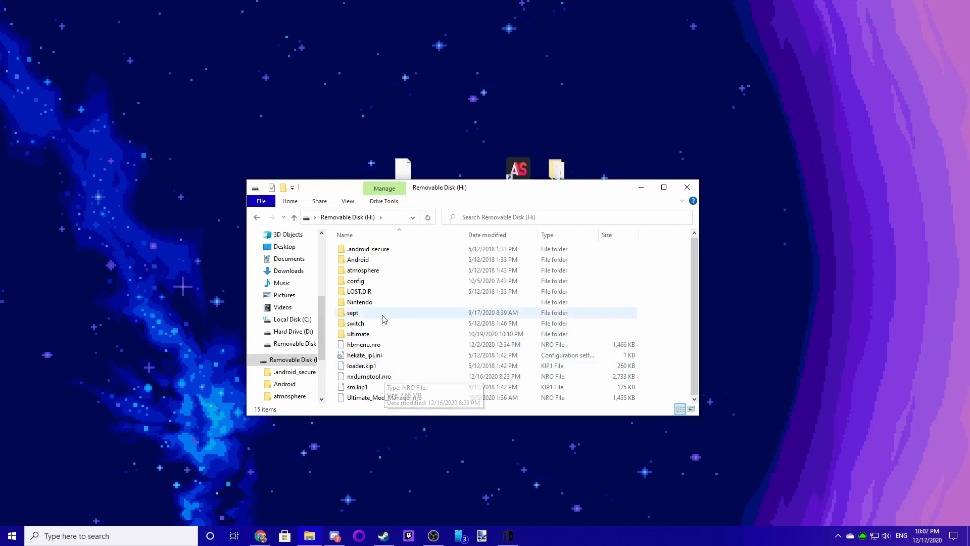
- Open the switch folder on Removable Disk (H:), examine prod.keys and title.keys, and close the window
double_click(365, 324)
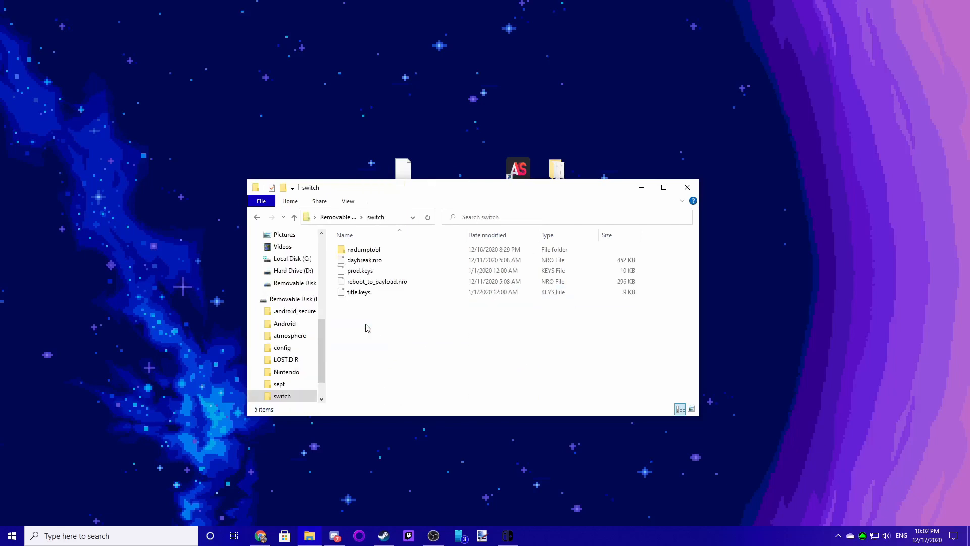
click(365, 273)
ctrl+click(370, 298)
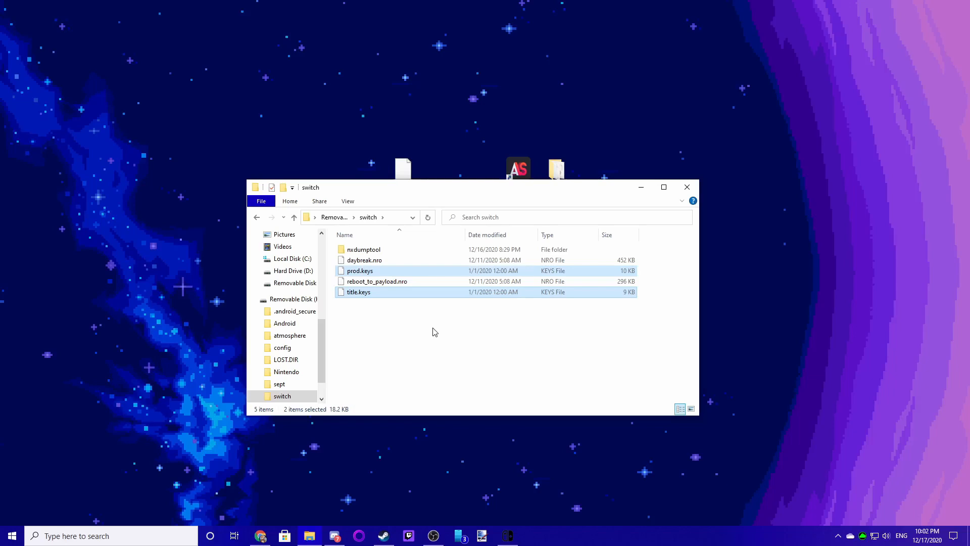
drag(417, 195, 436, 226)
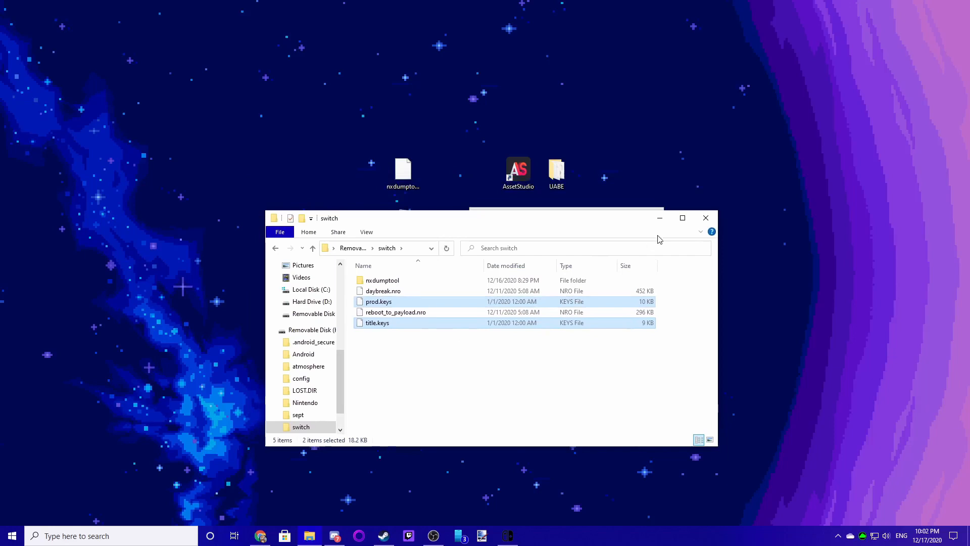
click(500, 356)
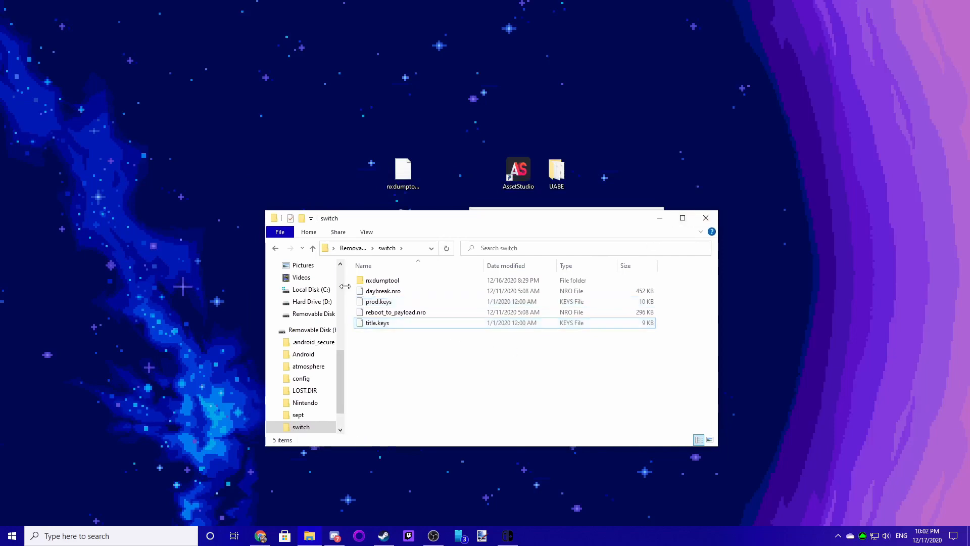
click(276, 248)
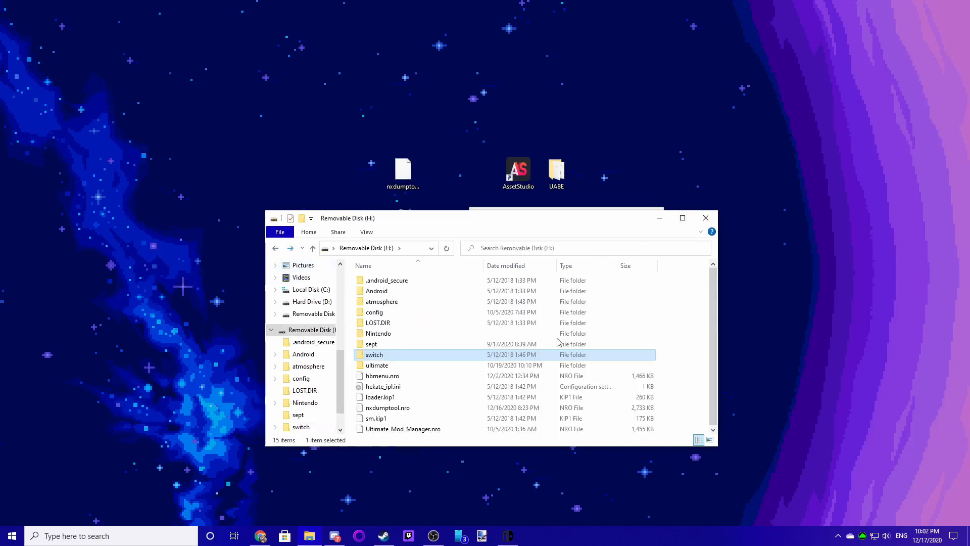
click(668, 362)
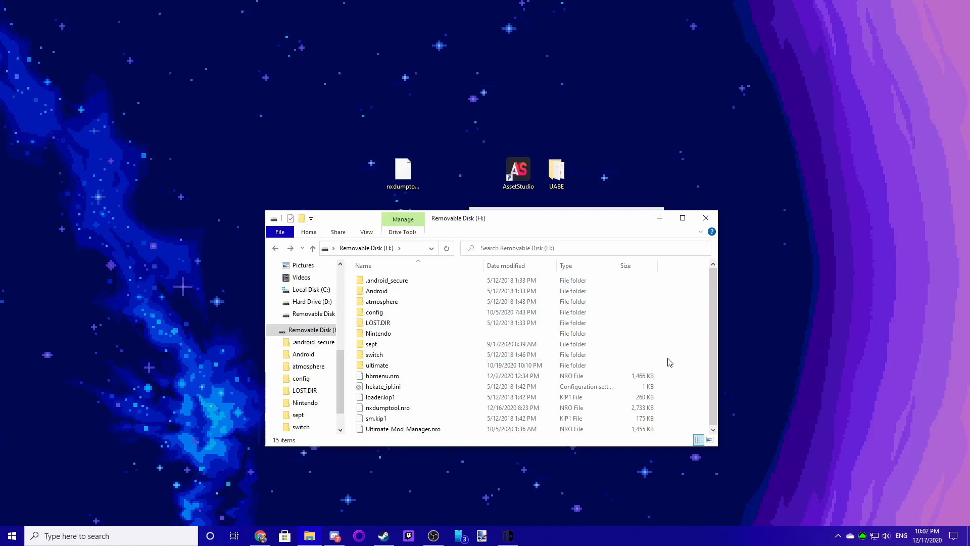
click(712, 219)
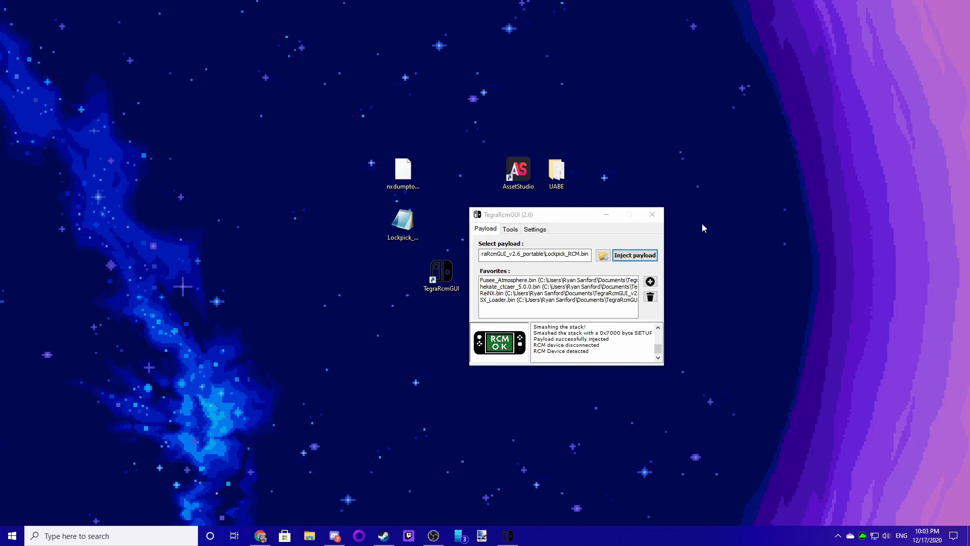
- Select fusee-primary.bin from the TegraRcmGUI_v2.6_portable folder as the payload and inject it into the Switch
click(603, 255)
click(526, 265)
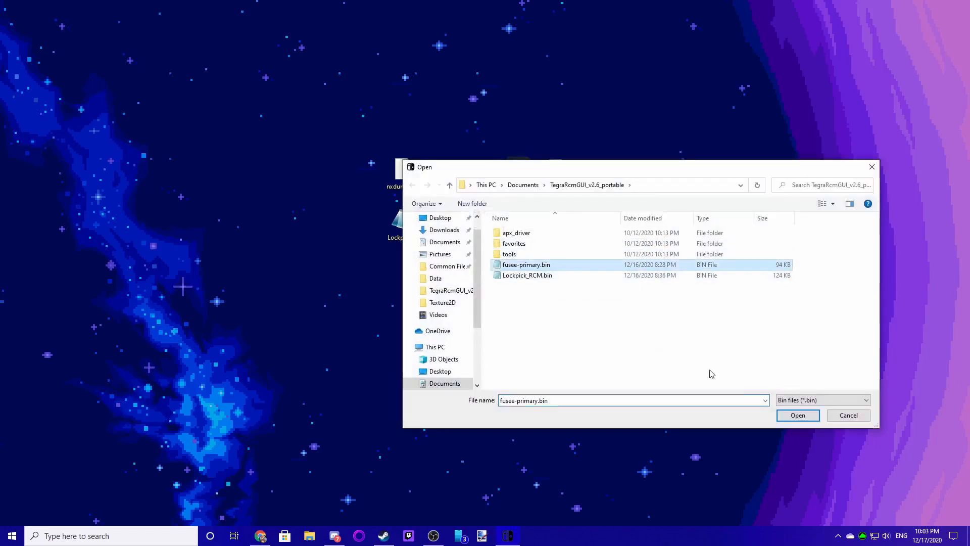
click(797, 416)
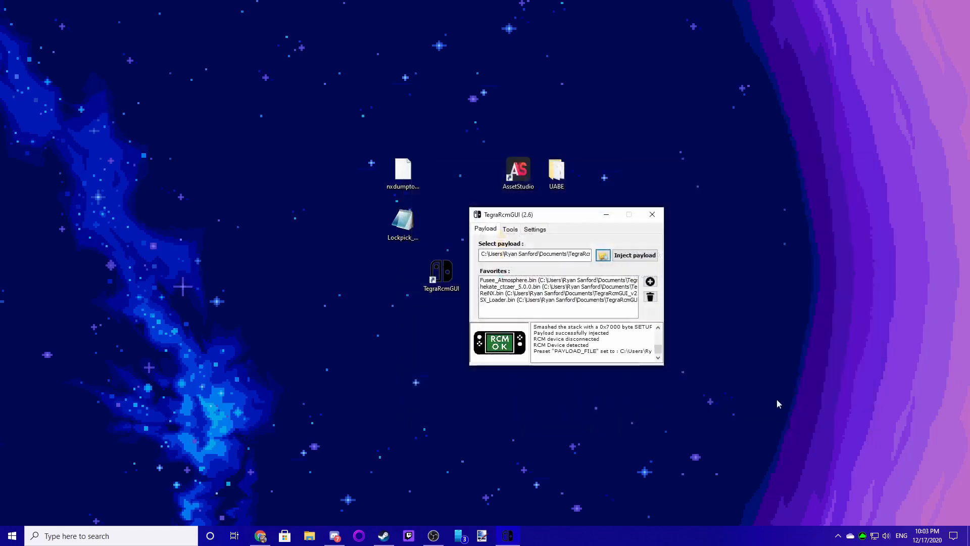
click(621, 258)
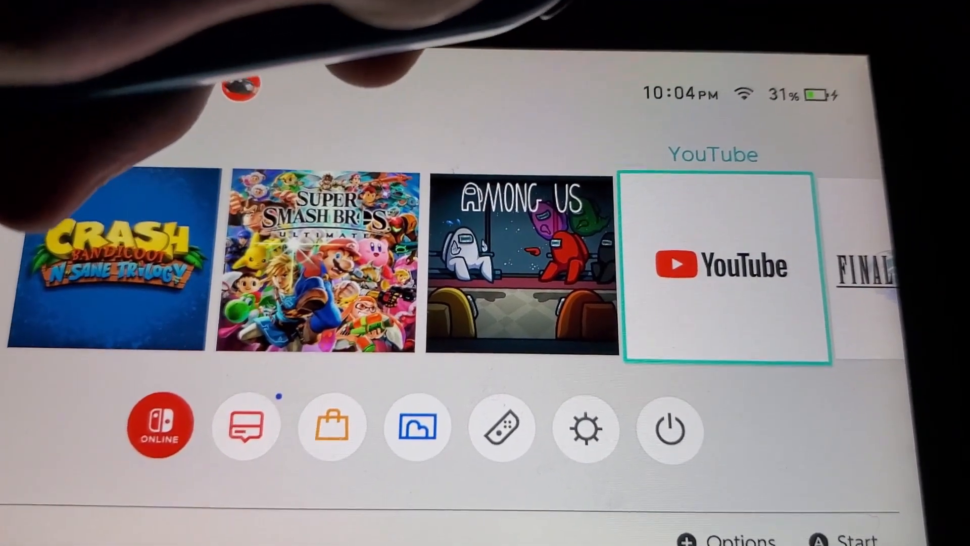
- Open the Homebrew Menu on the Switch and launch nxdumptool
key(Return)
key(Return)
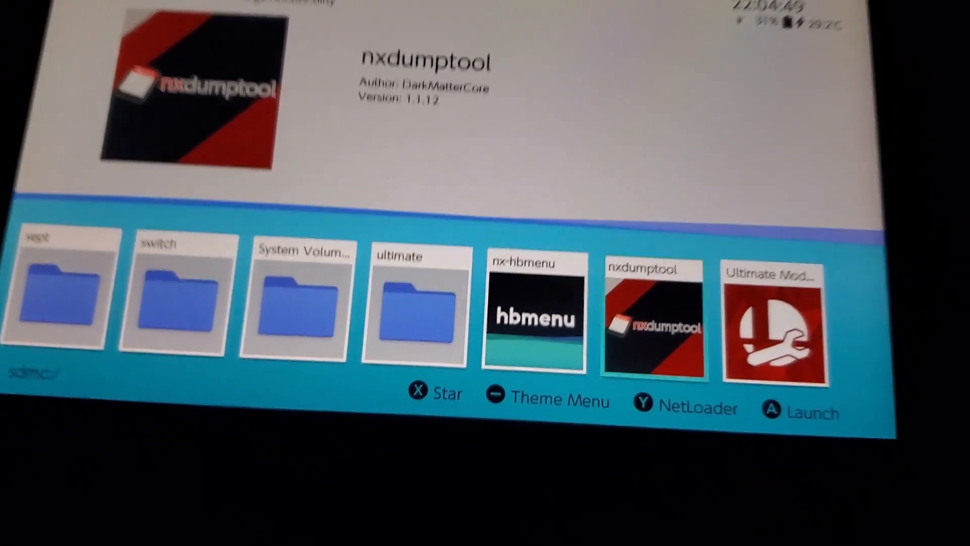
key(a)
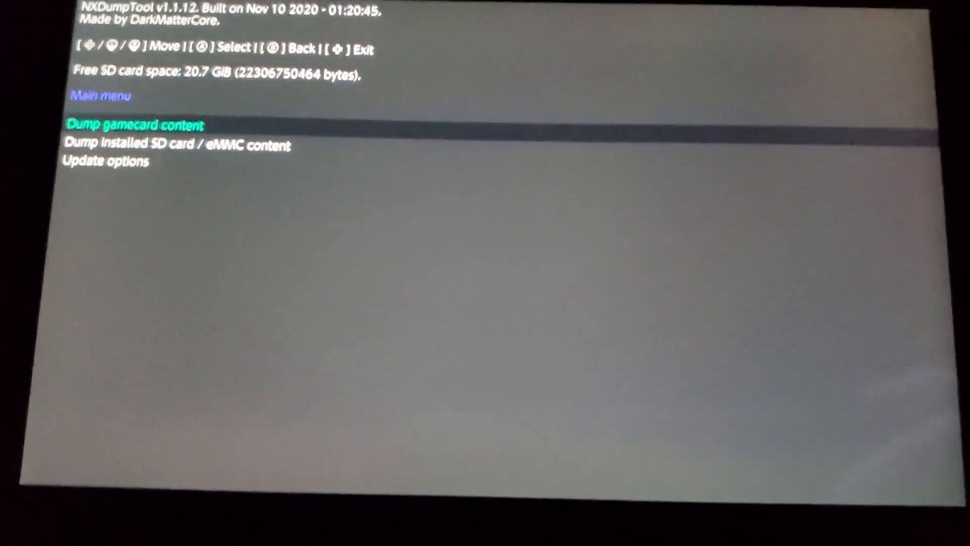
- Open Dump installed SD card / eMMC content and select Among Us
key(Down)
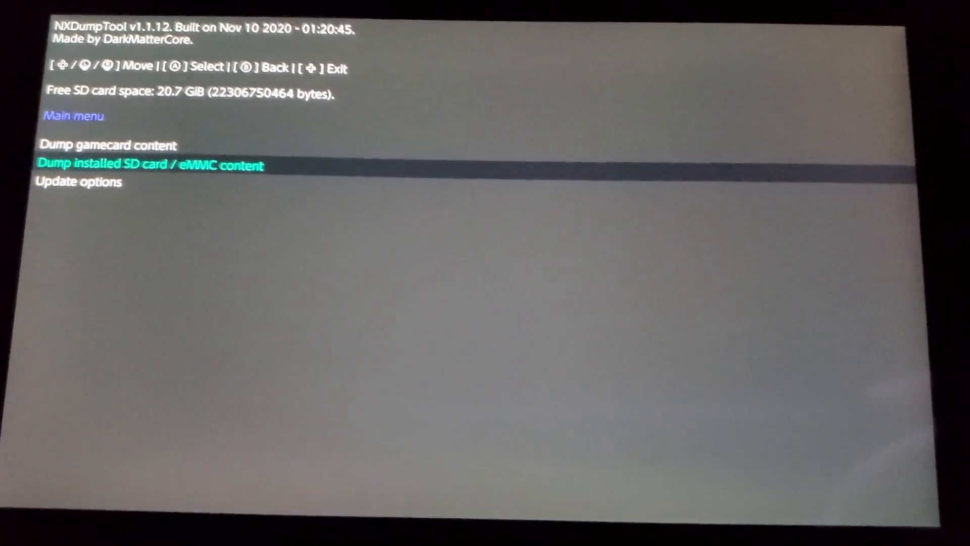
key(Return)
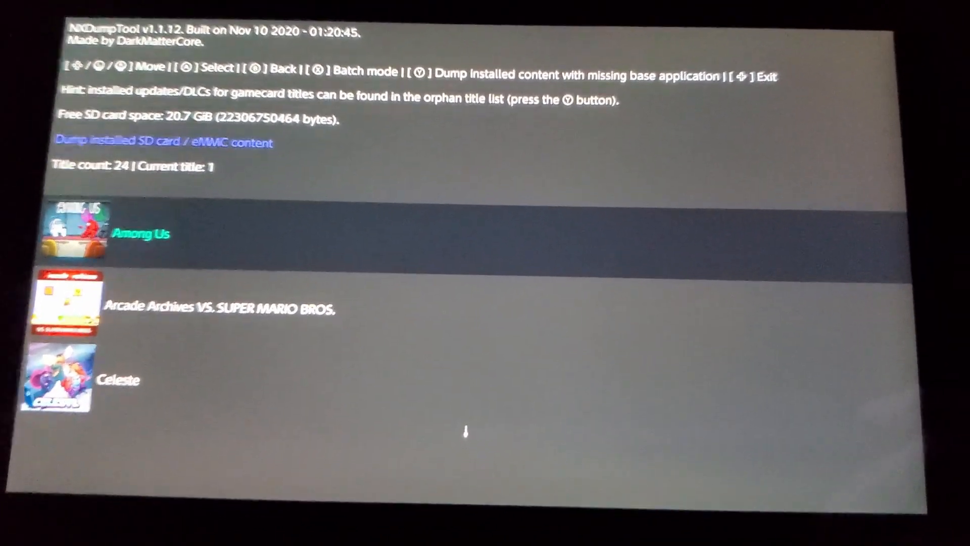
key(Return)
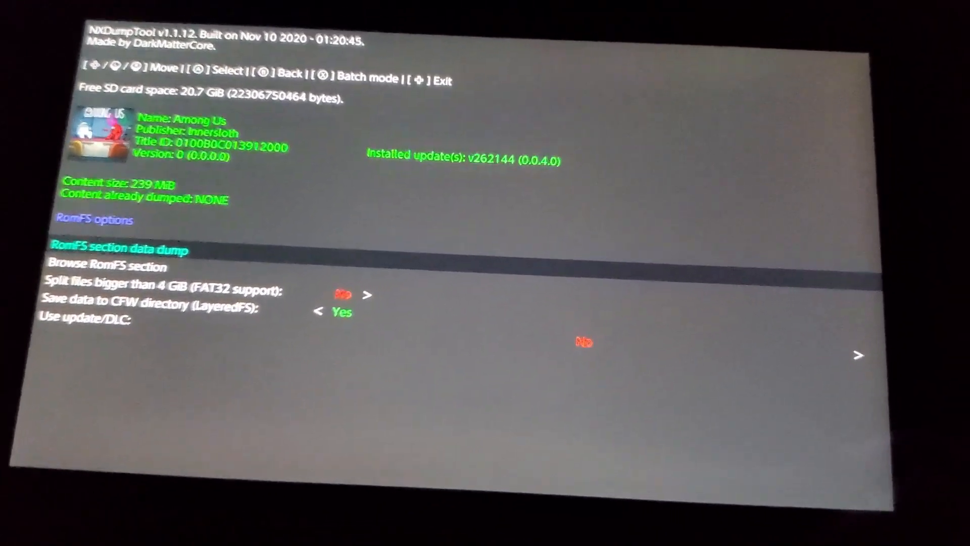
- Set Use update/DLC to the v262144 (0.0.4.0) update in the RomFS options
key(Down)
key(Down)
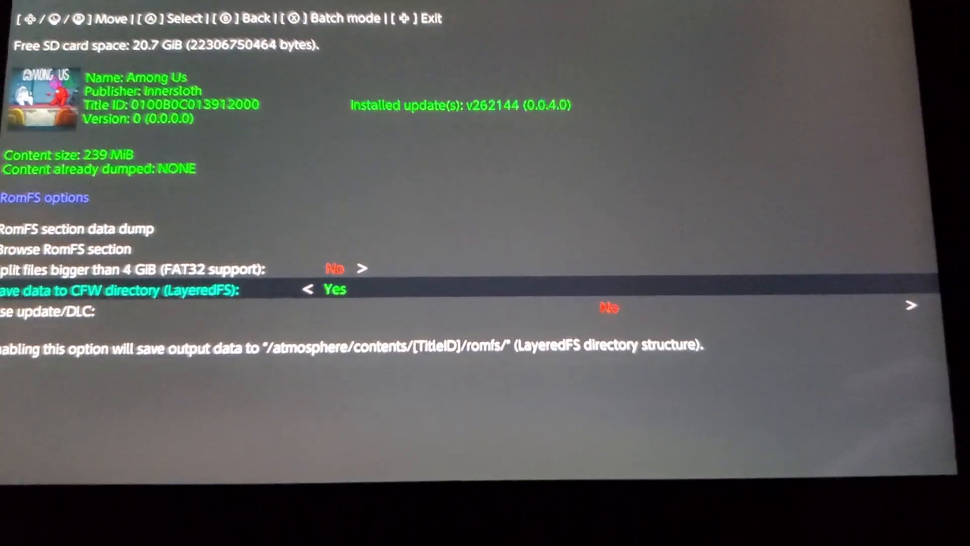
key(Down)
key(Right)
key(Left)
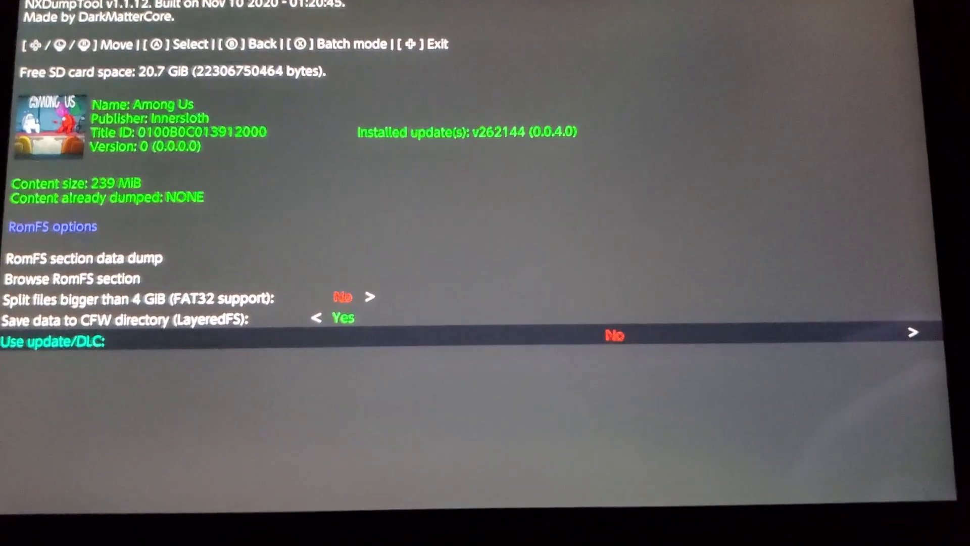
key(Right)
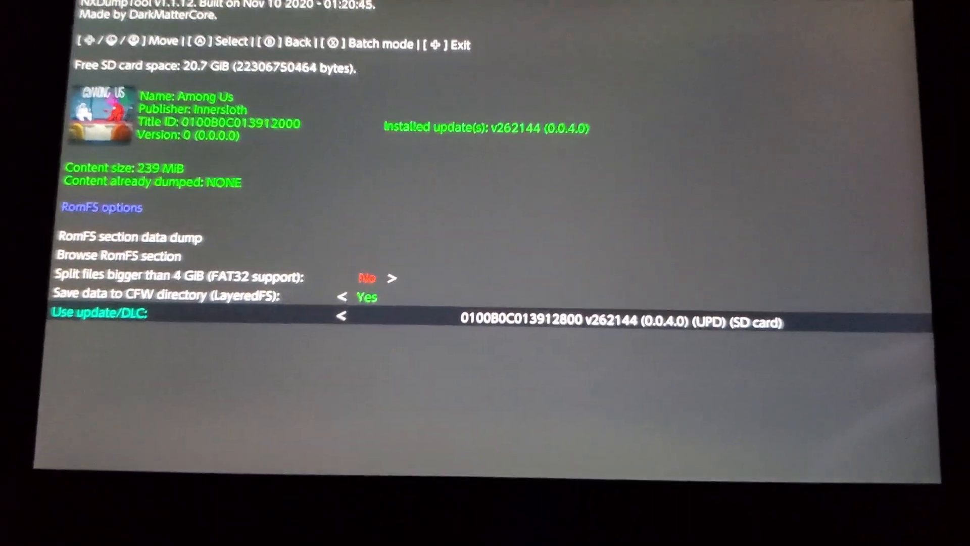
- Run the RomFS section data dump for Among Us and continue once it completes
key(Up)
key(Up)
key(Up)
key(Up)
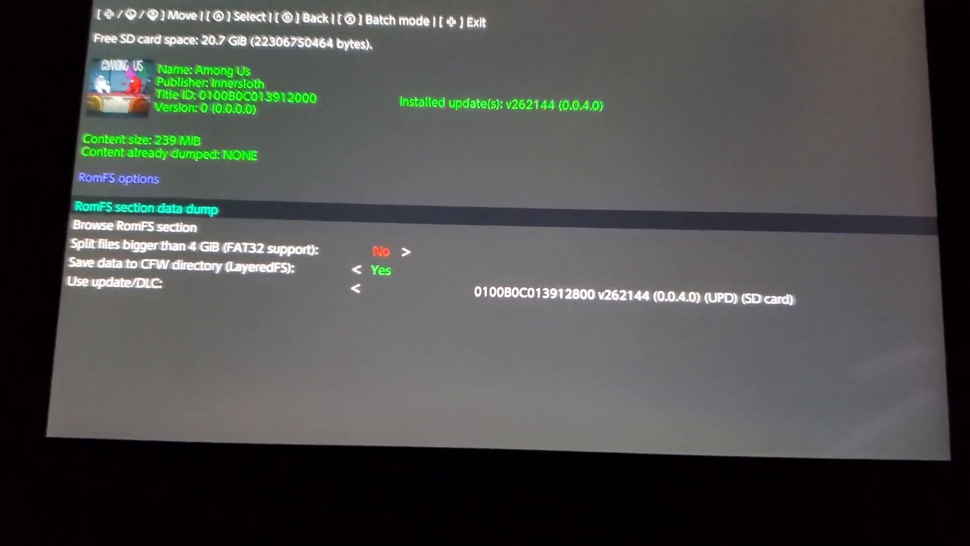
key(Return)
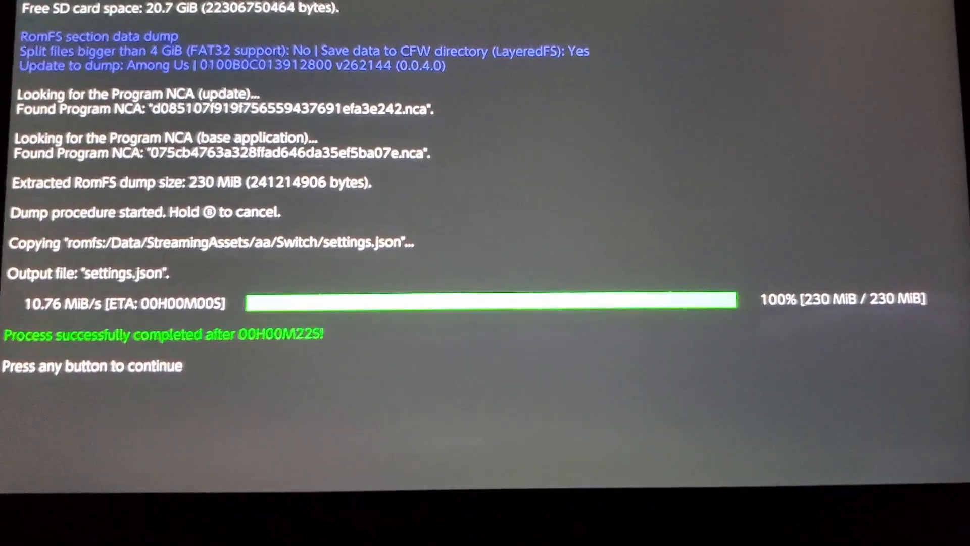
key(Return)
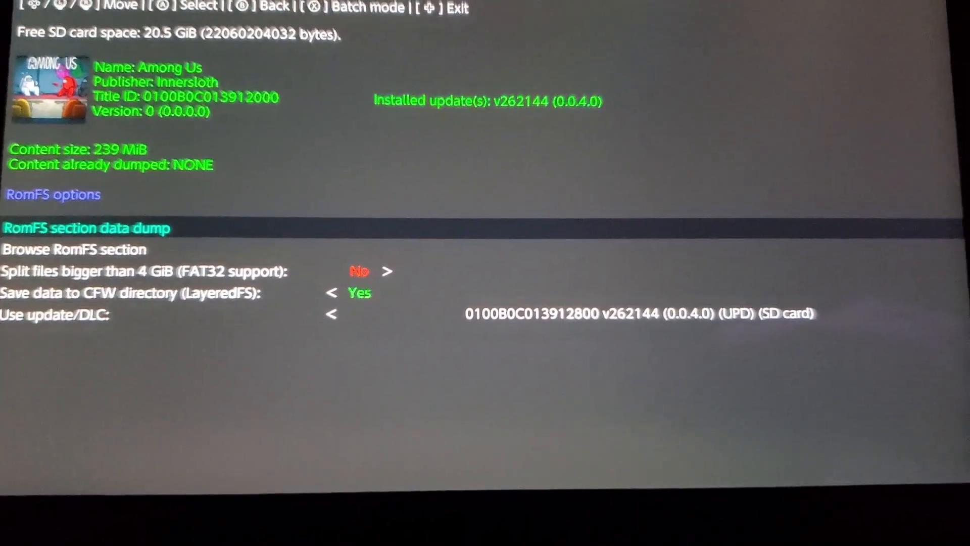
- Back out of nxdumptool to the Home Menu and close the running software
key(Escape)
key(Escape)
key(Escape)
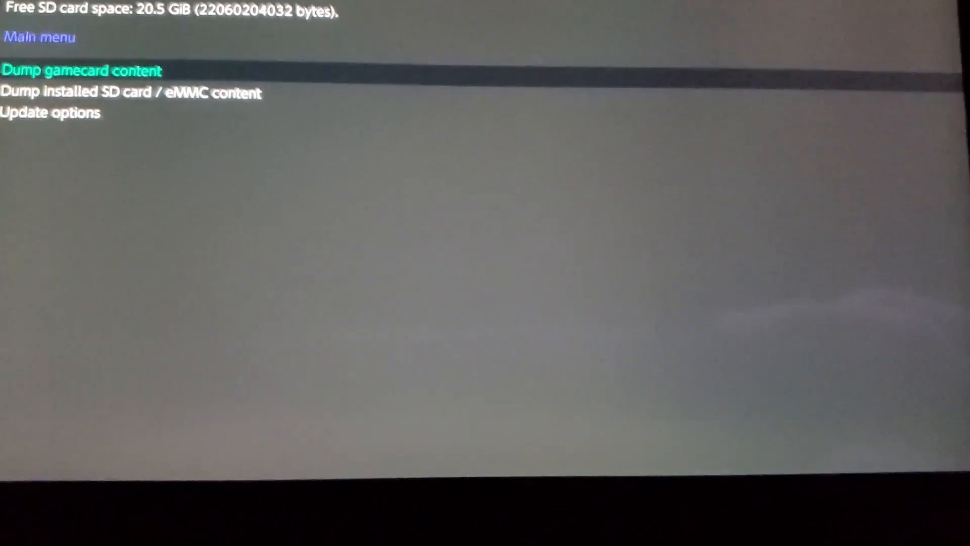
key(super)
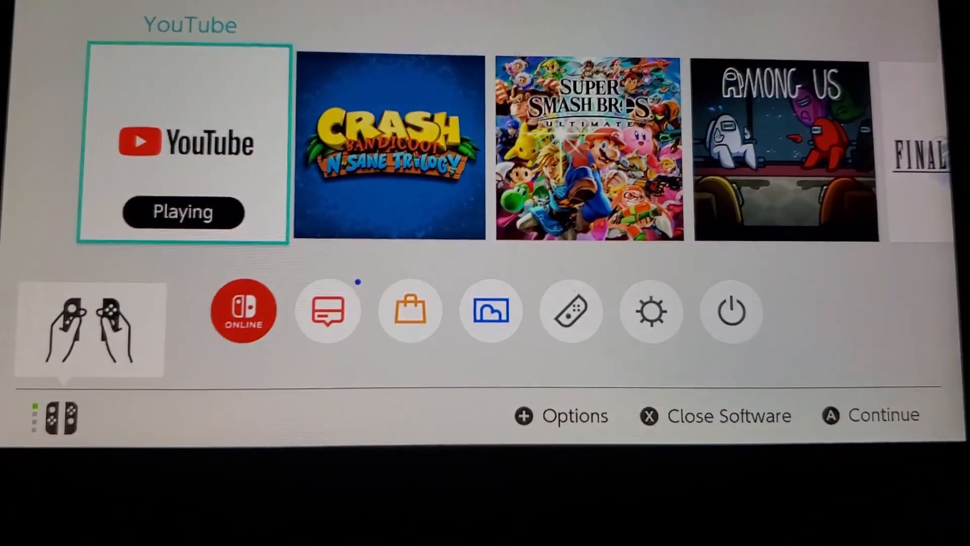
key(x)
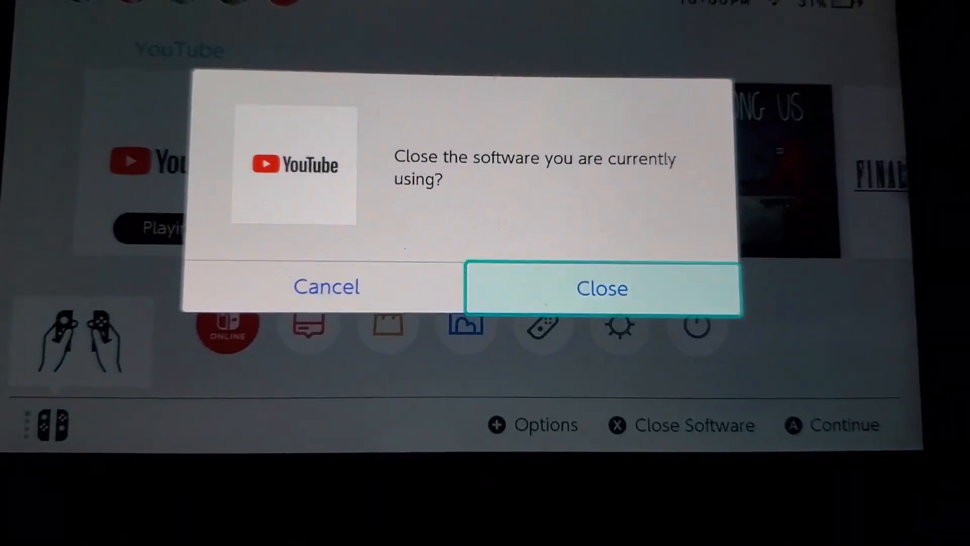
key(Return)
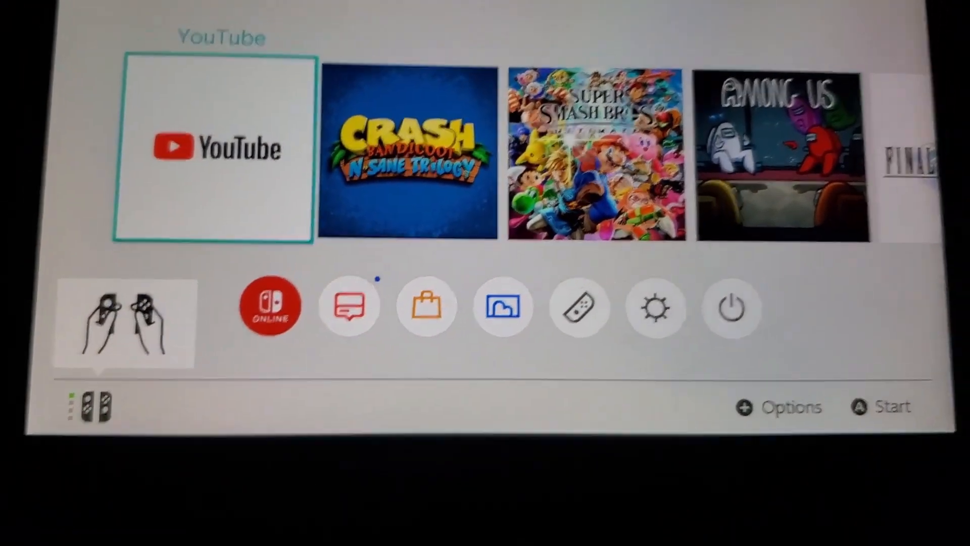
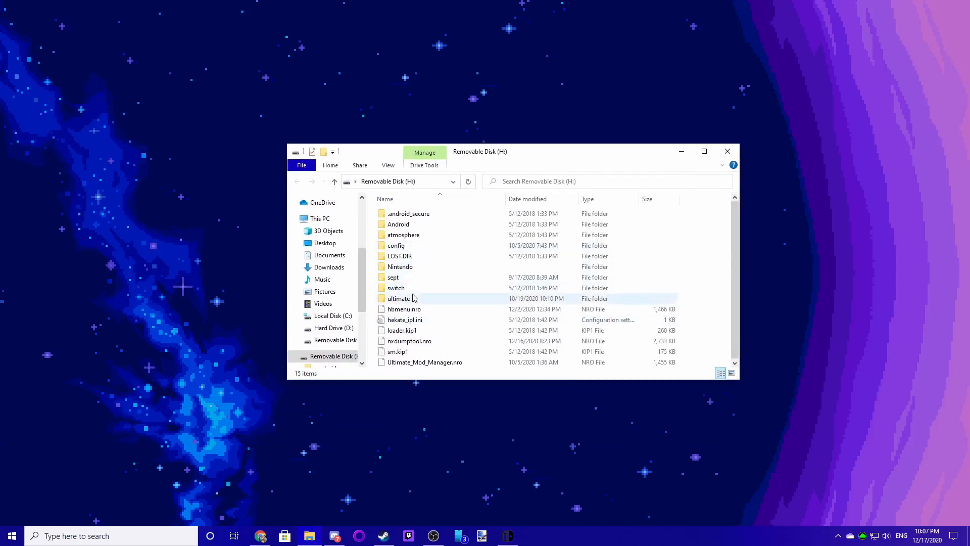
- Open the romfs Data folder under atmosphere/contents/0100B0C013912000 on the SD card
double_click(410, 236)
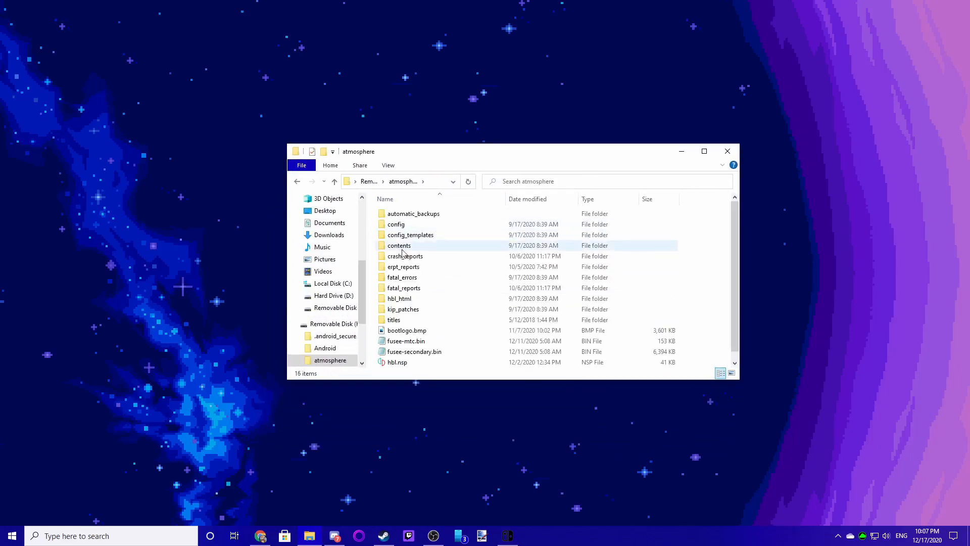
double_click(401, 246)
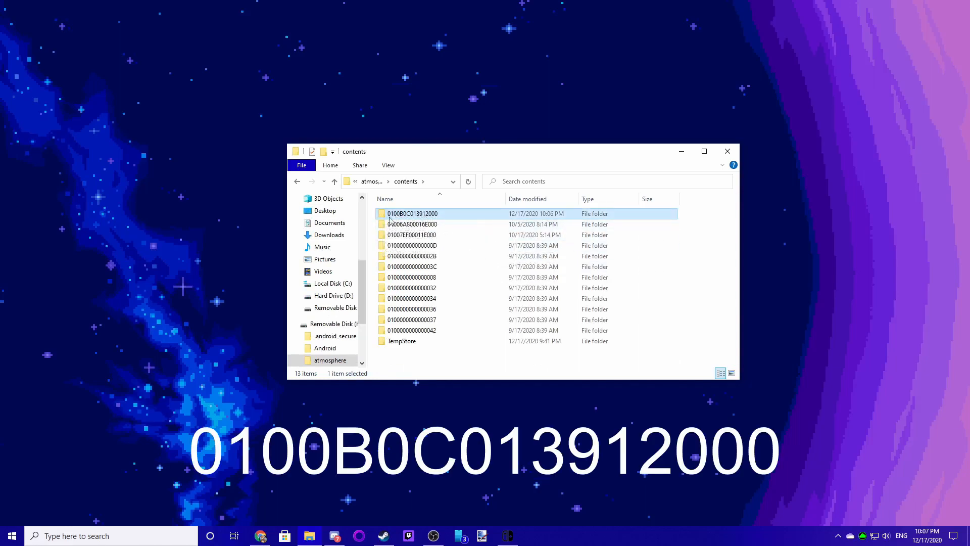
double_click(431, 217)
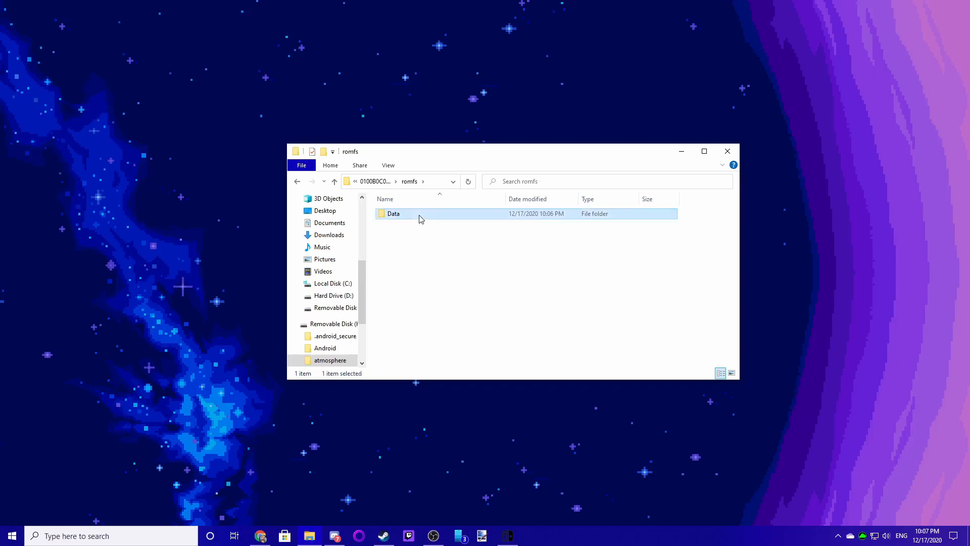
double_click(421, 218)
- Create a new folder named OldBuild inside the Data folder
scroll(600, 231, down, 7)
scroll(600, 305, up, 7)
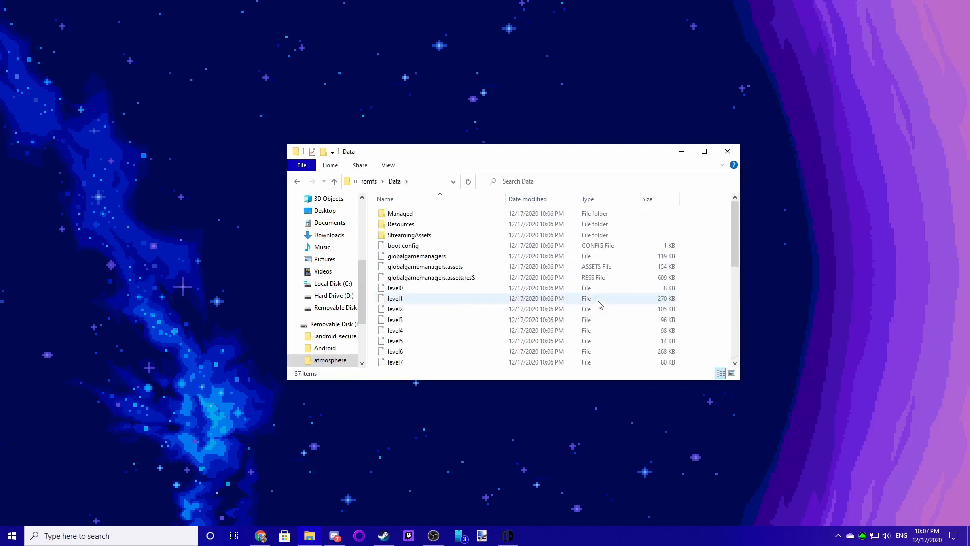
scroll(599, 296, down, 7)
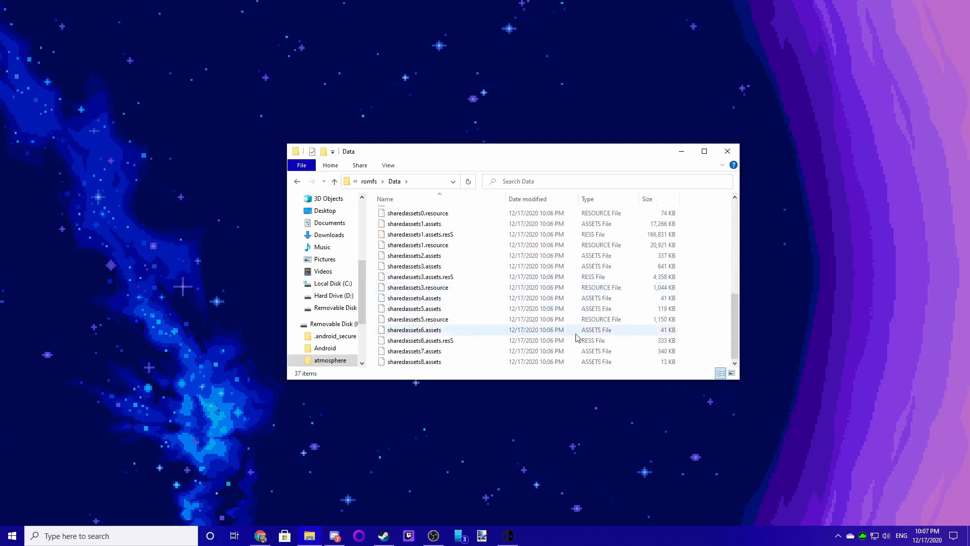
scroll(532, 331, up, 4)
scroll(533, 331, down, 4)
scroll(533, 331, up, 7)
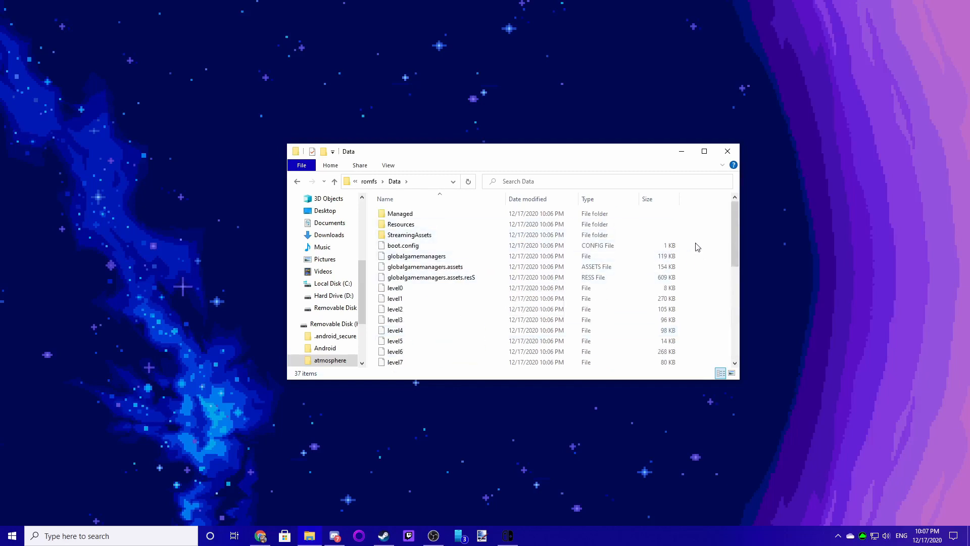
right_click(696, 246)
mouse_move(731, 368)
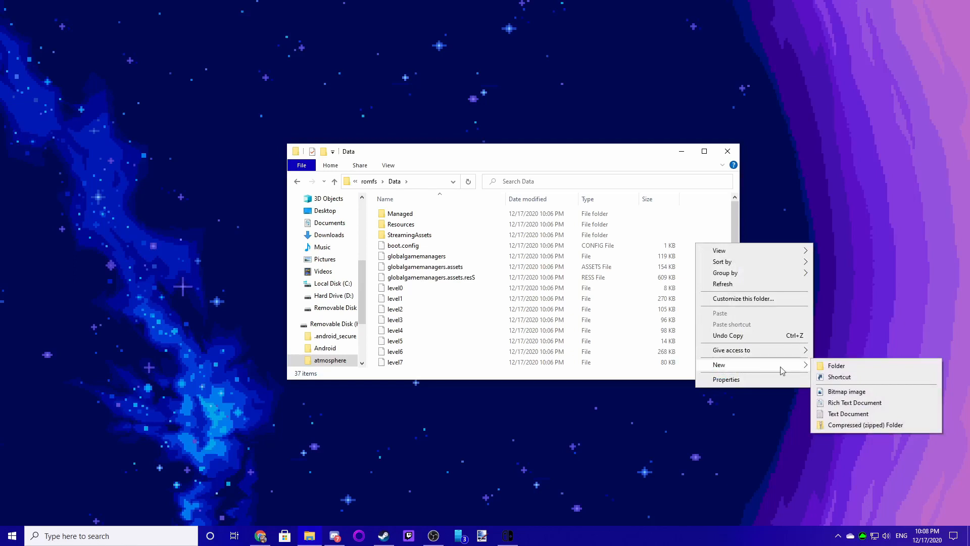
click(834, 365)
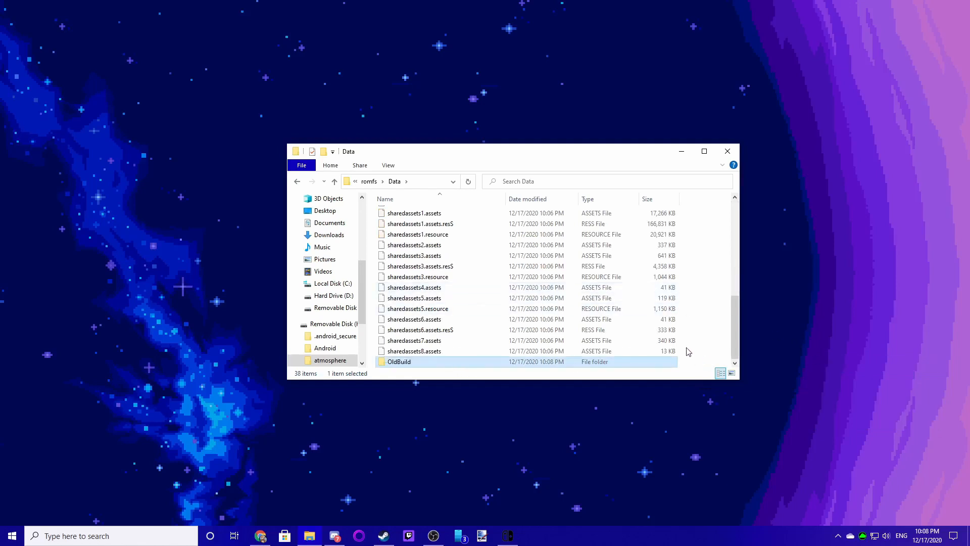
- Copy all the files in the Data folder into the OldBuild folder
scroll(689, 353, up, 8)
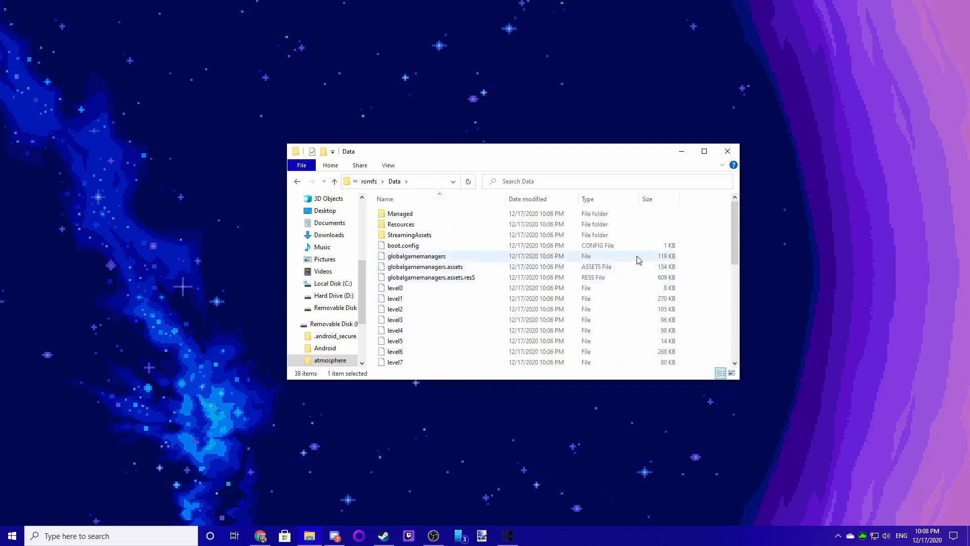
drag(669, 262, 587, 402)
drag(574, 373, 550, 355)
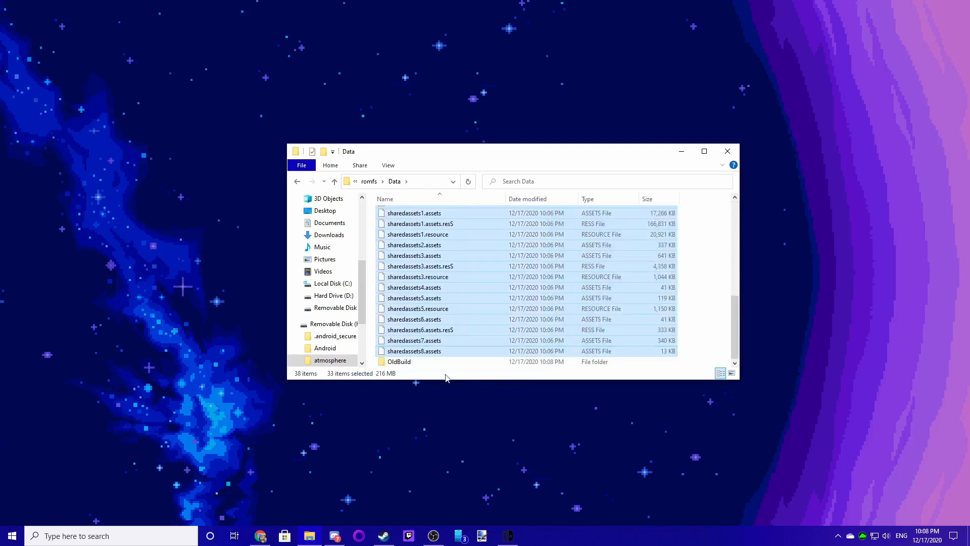
double_click(431, 362)
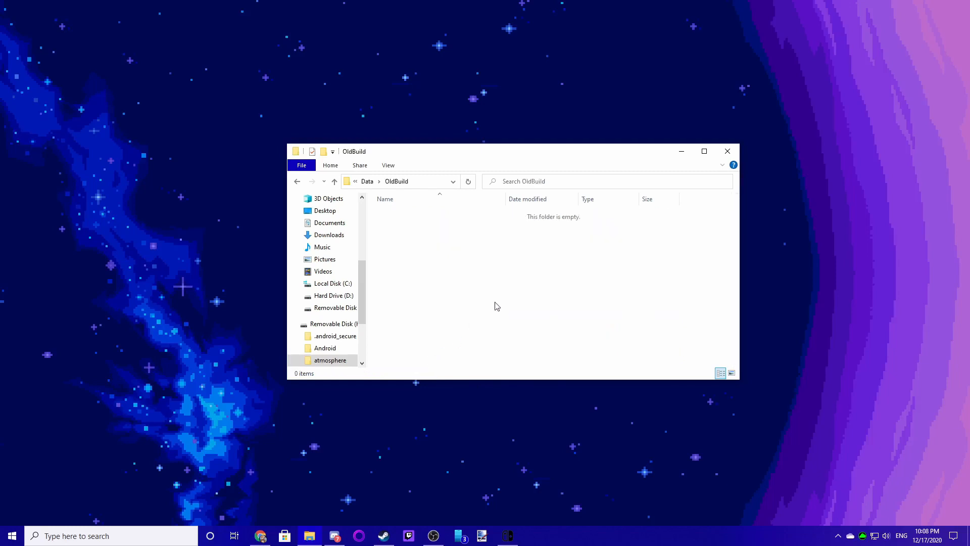
key(ctrl+v)
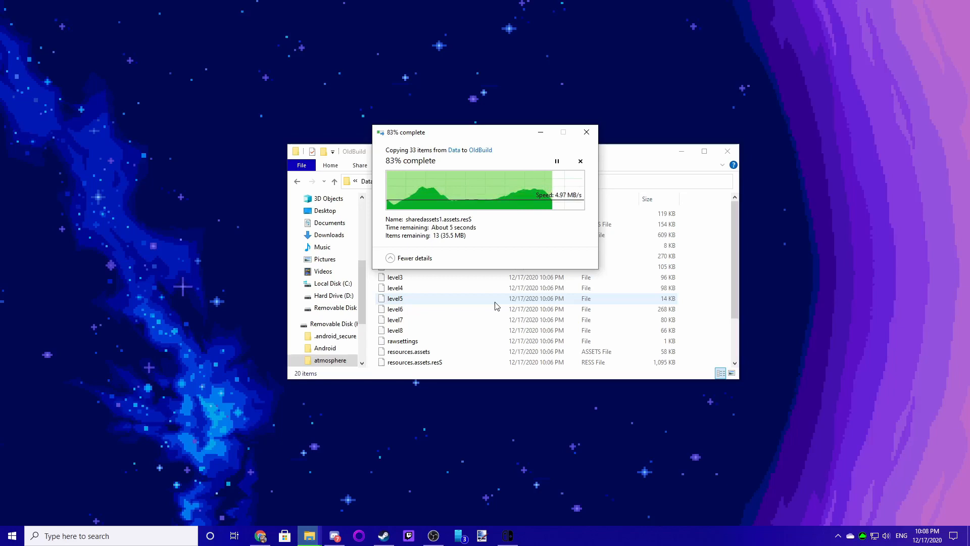
drag(414, 135, 460, 170)
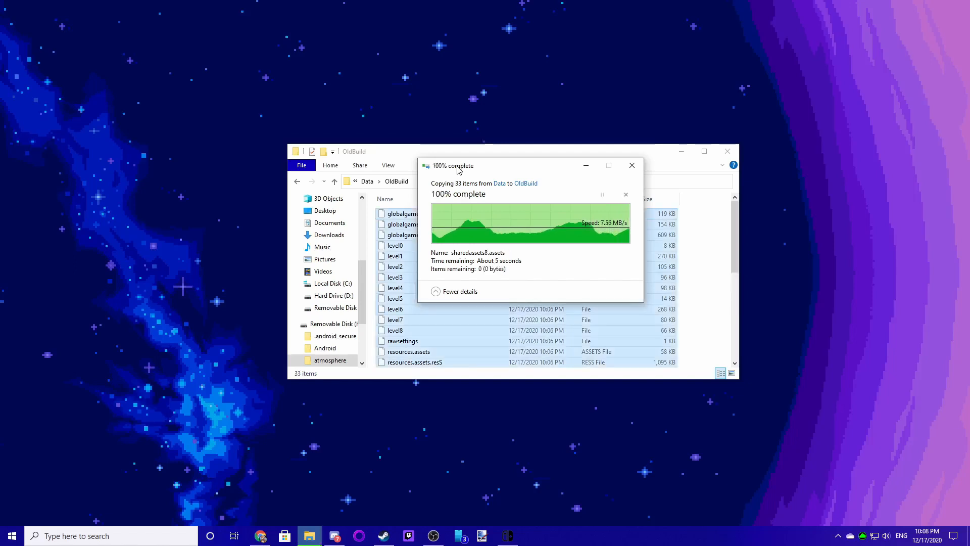
- Go back to the Data folder and create another new folder named NewBuild
click(709, 260)
click(334, 181)
scroll(505, 303, down, 3)
scroll(515, 302, up, 3)
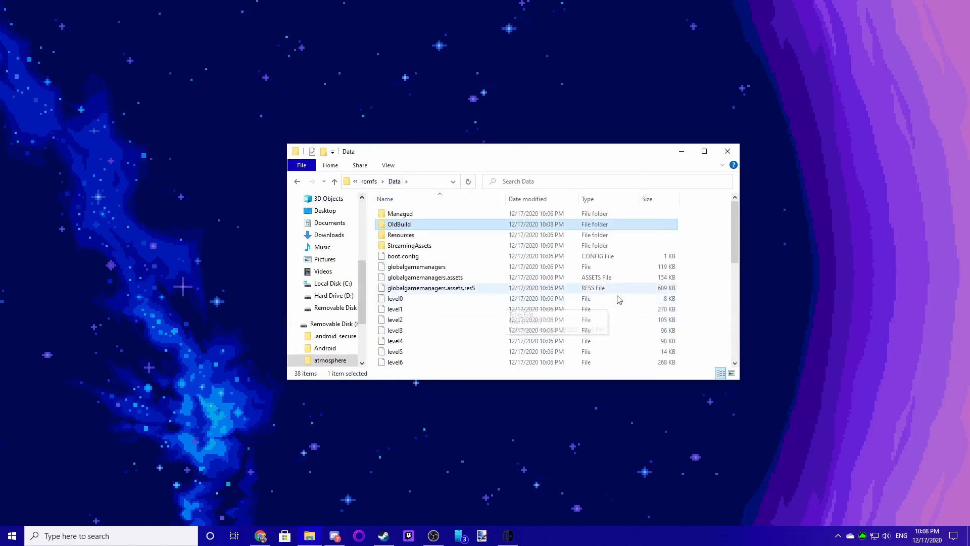
click(698, 271)
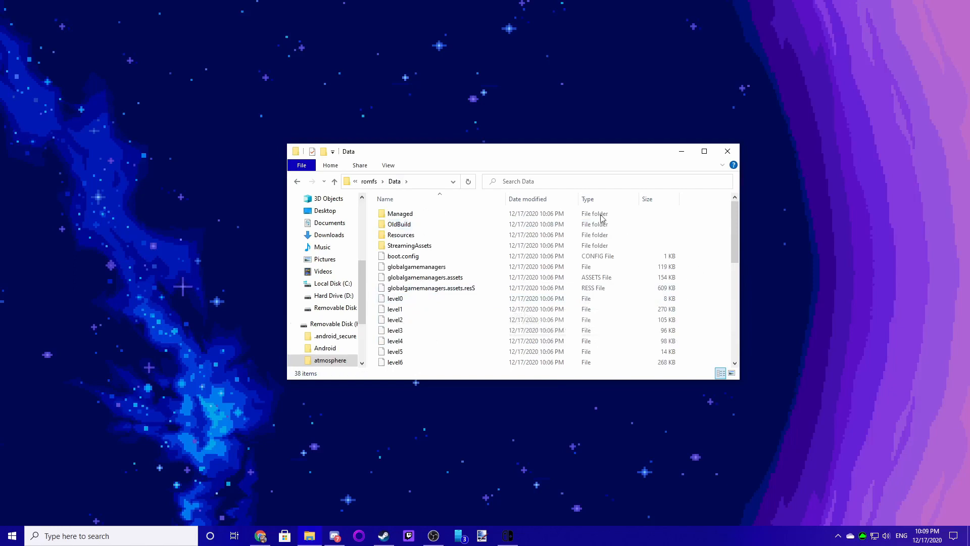
drag(570, 149, 604, 257)
click(565, 161)
click(601, 174)
drag(566, 256, 608, 191)
scroll(735, 302, down, 2)
scroll(743, 305, up, 2)
scroll(732, 313, down, 4)
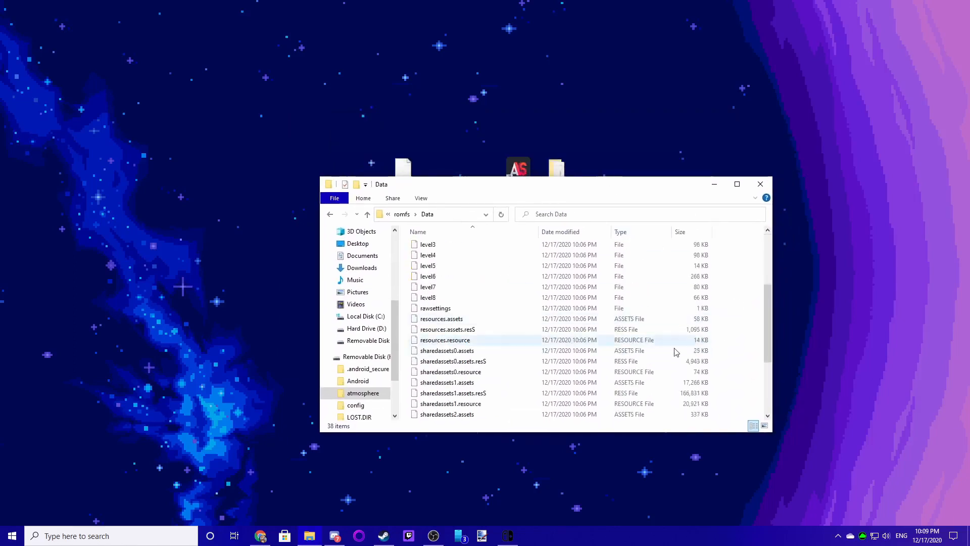
right_click(731, 309)
mouse_move(764, 427)
click(710, 427)
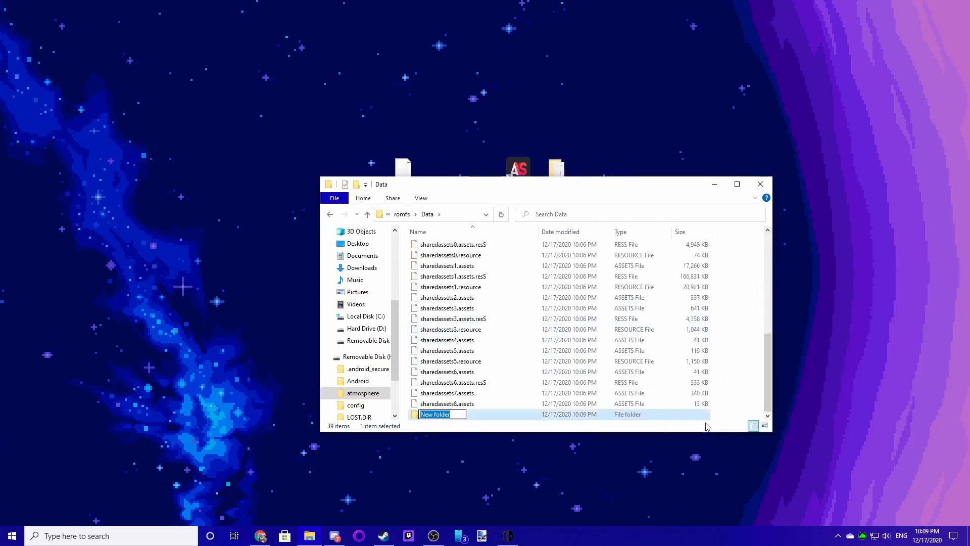
text(NewBuilder)
key(Return)
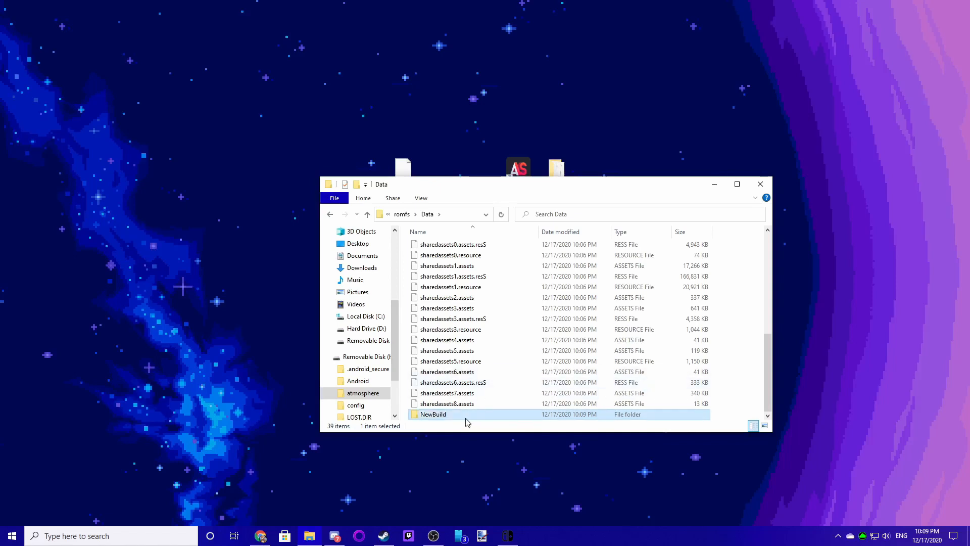
scroll(470, 402, up, 7)
scroll(445, 323, down, 7)
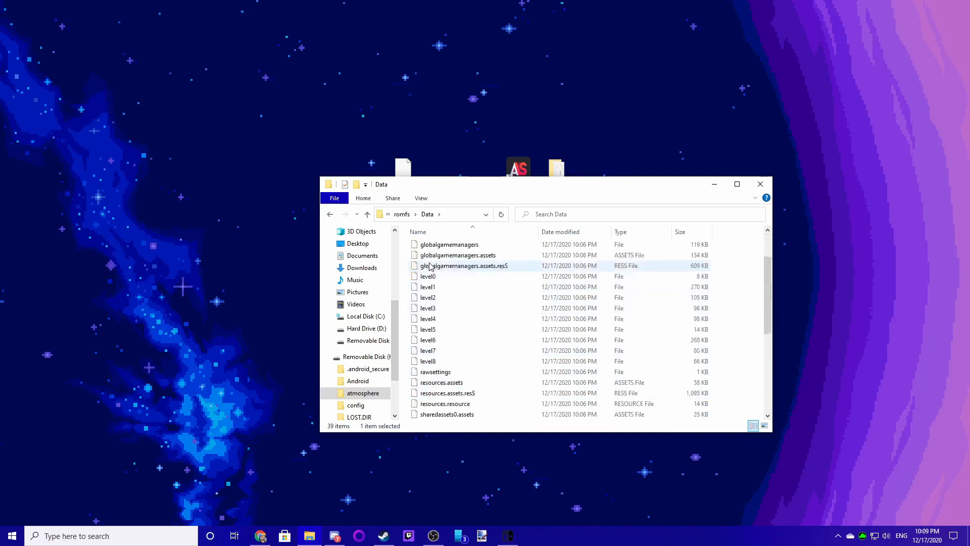
click(409, 216)
double_click(448, 248)
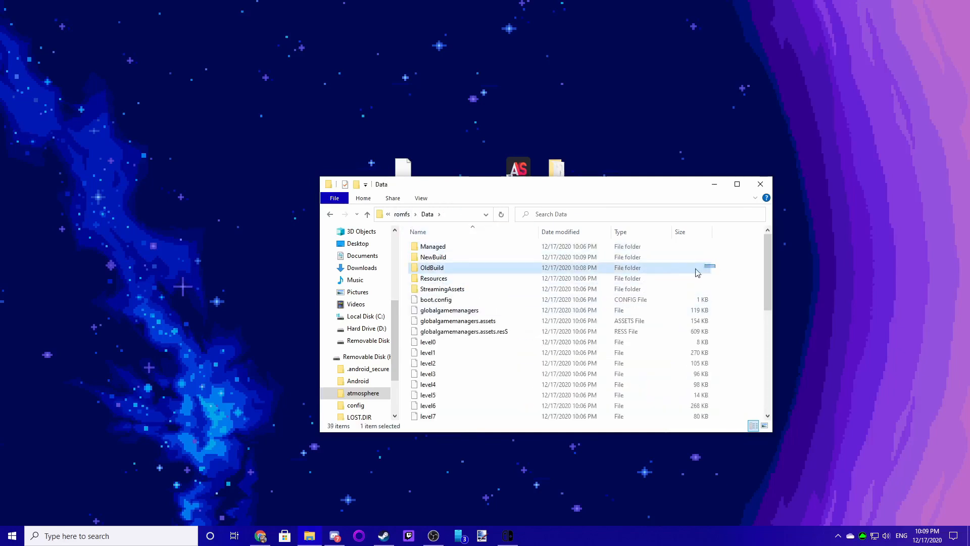
drag(533, 188, 369, 256)
click(565, 221)
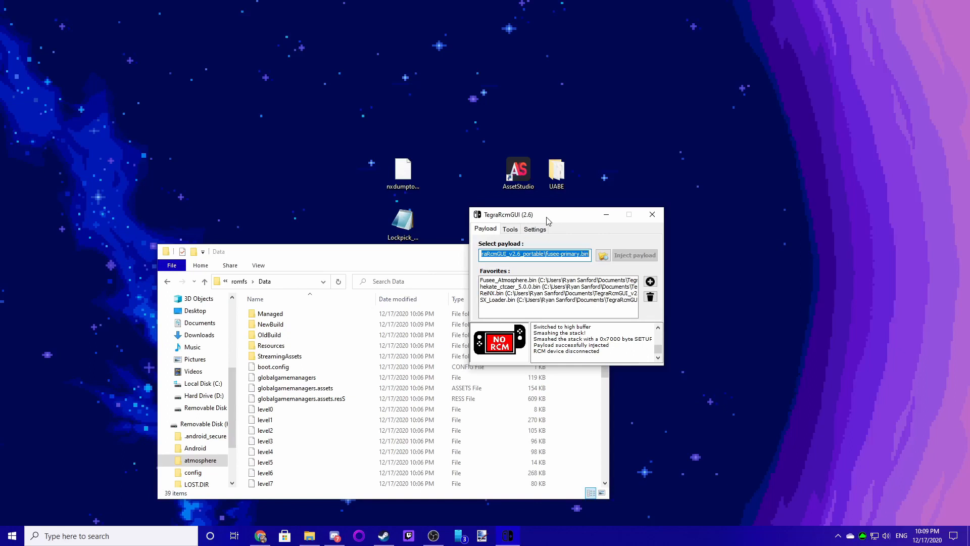
drag(544, 219, 751, 305)
click(688, 208)
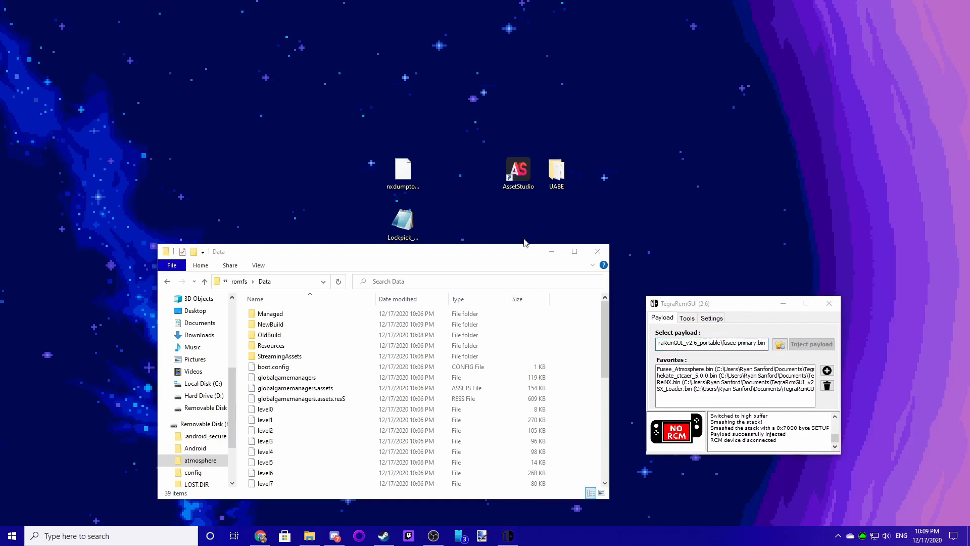
click(551, 251)
- Open the UABE folder on the desktop and close it again
double_click(556, 171)
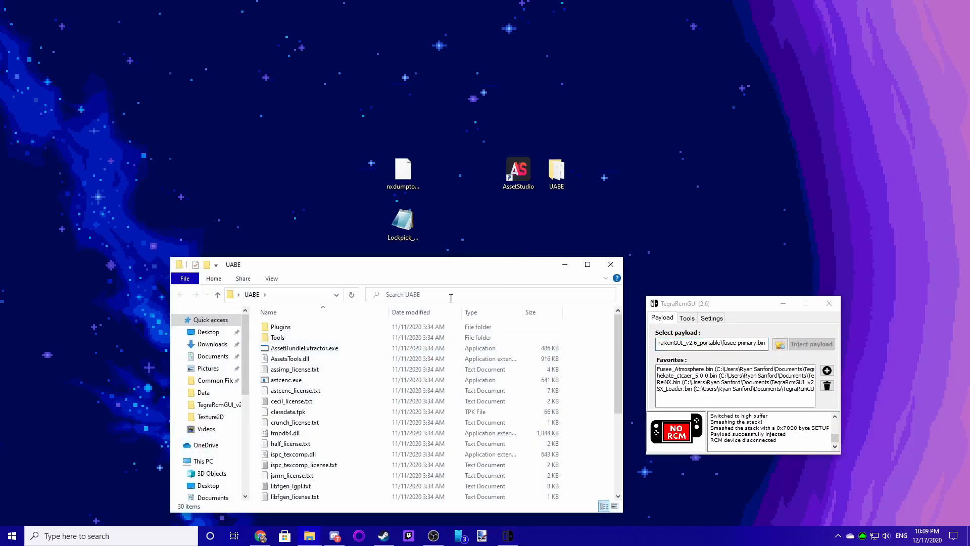
click(616, 261)
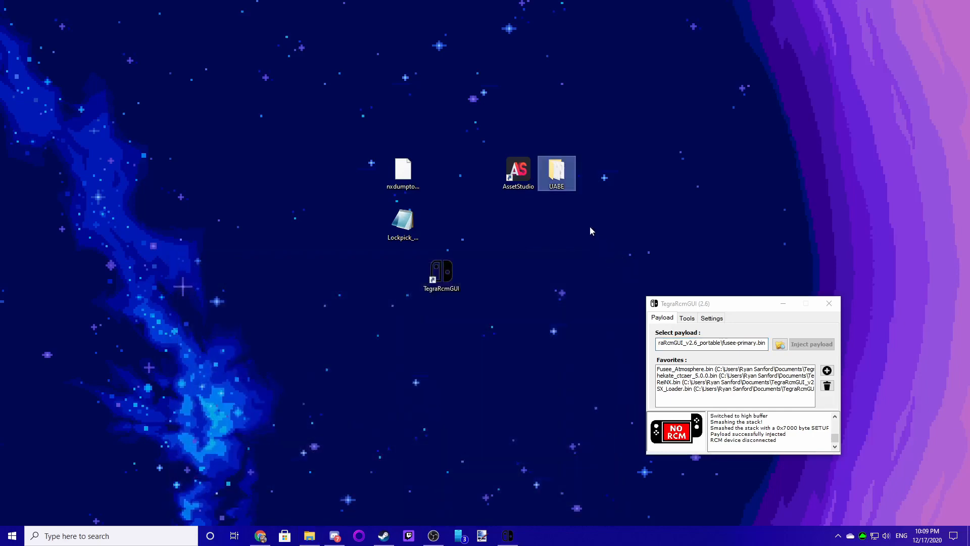
click(510, 188)
click(564, 177)
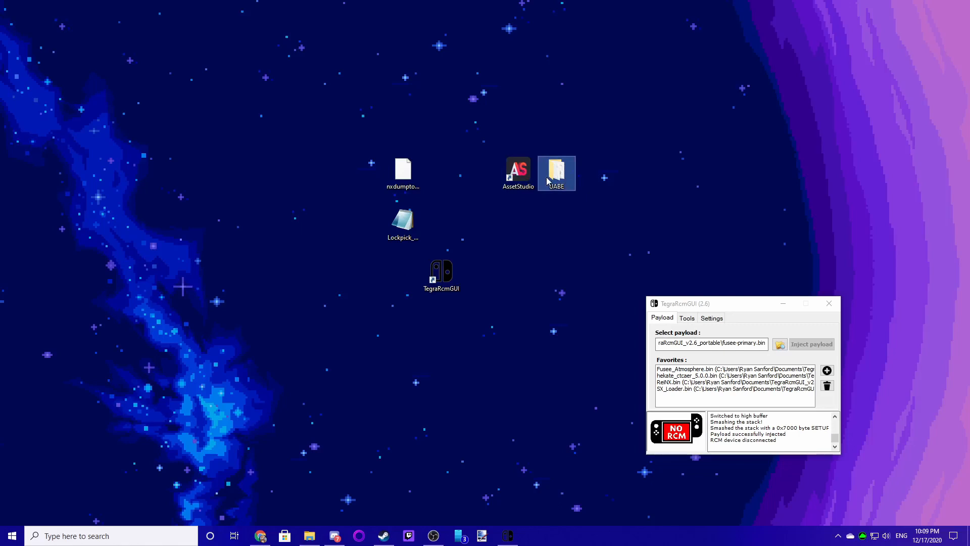
click(581, 212)
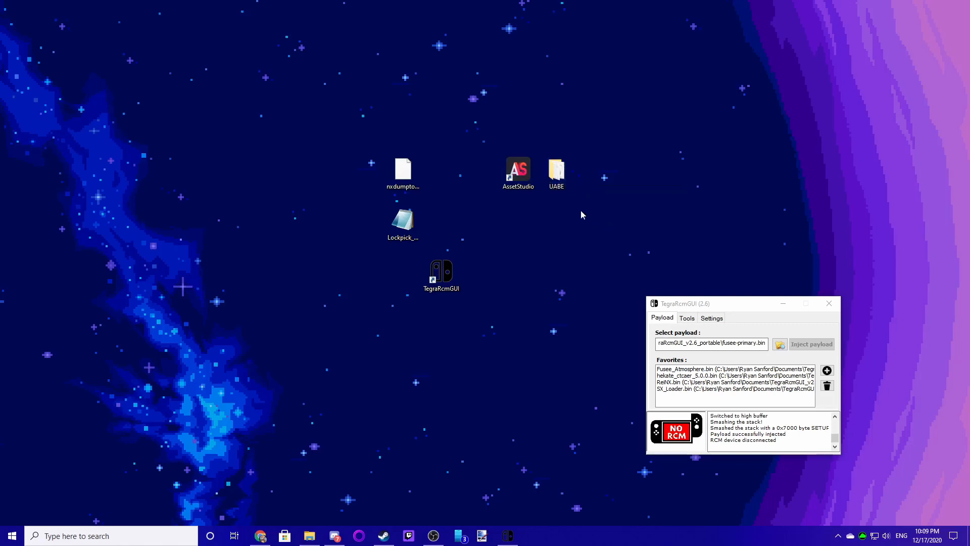
- Launch AssetStudio from the desktop shortcut
mouse_move(547, 173)
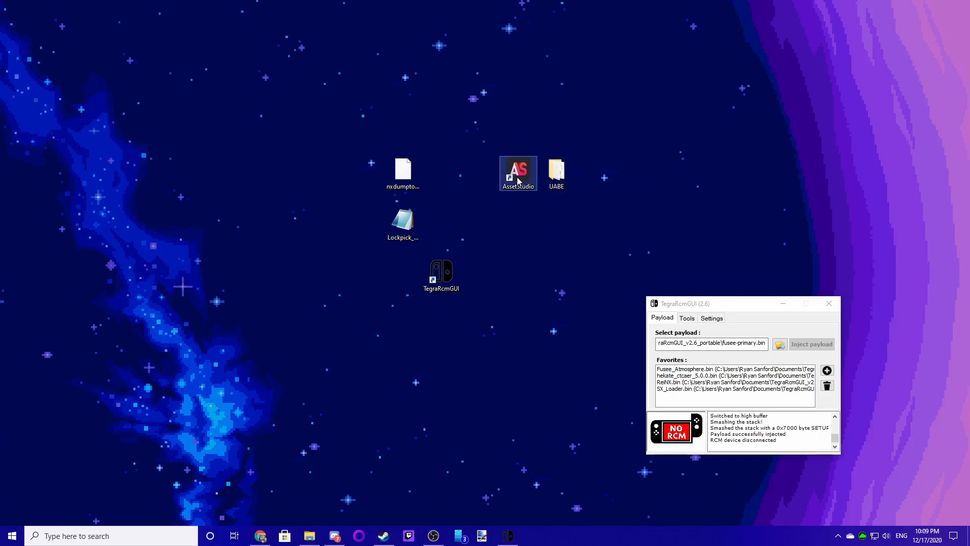
mouse_move(518, 176)
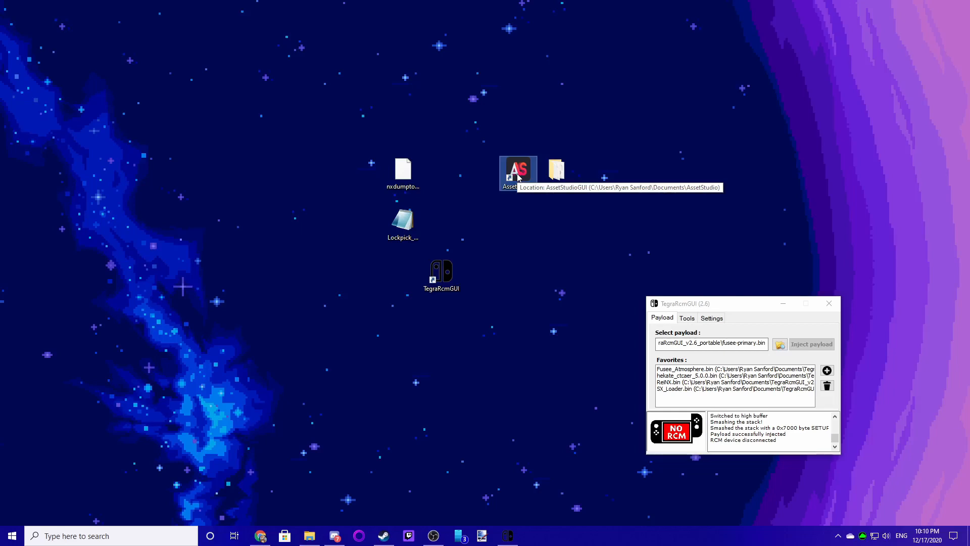
double_click(518, 175)
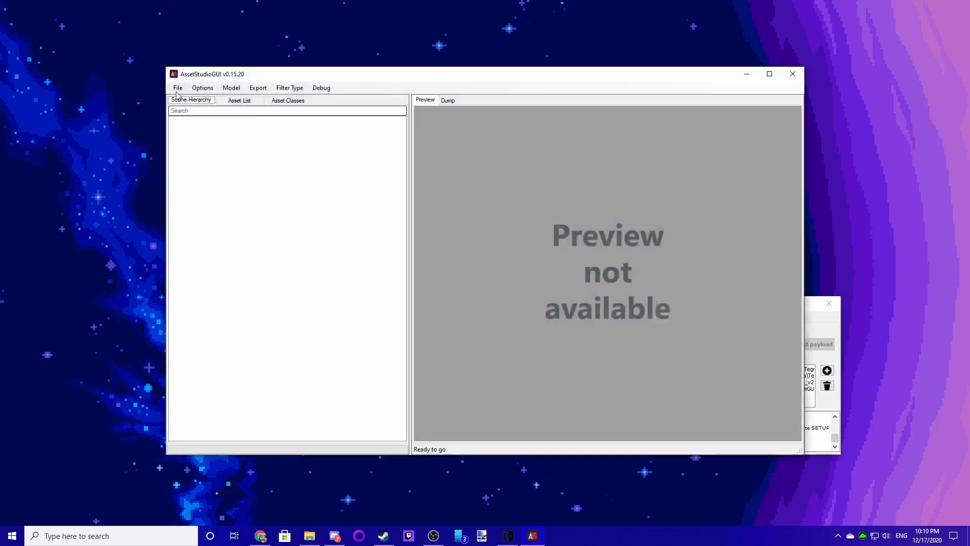
- Load sharedassets1.assets from the SD card's romfs Data folder for 0100B0C013912000 into AssetStudio
click(178, 90)
click(196, 99)
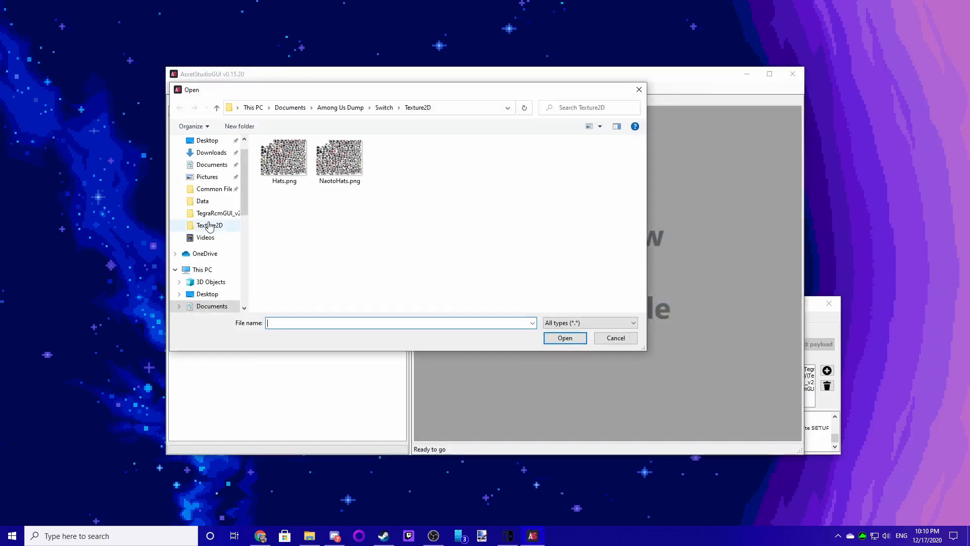
scroll(205, 212, down, 2)
scroll(217, 238, down, 3)
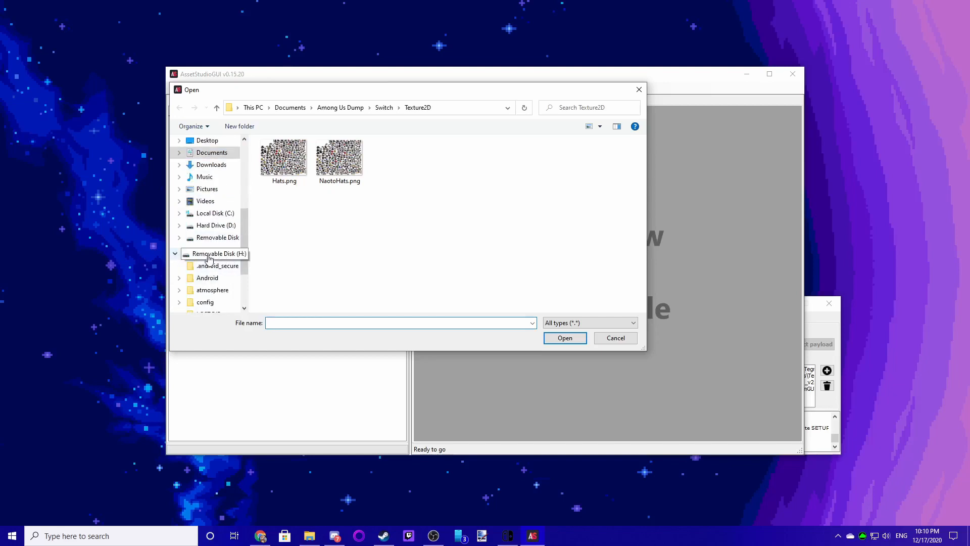
click(202, 255)
double_click(286, 177)
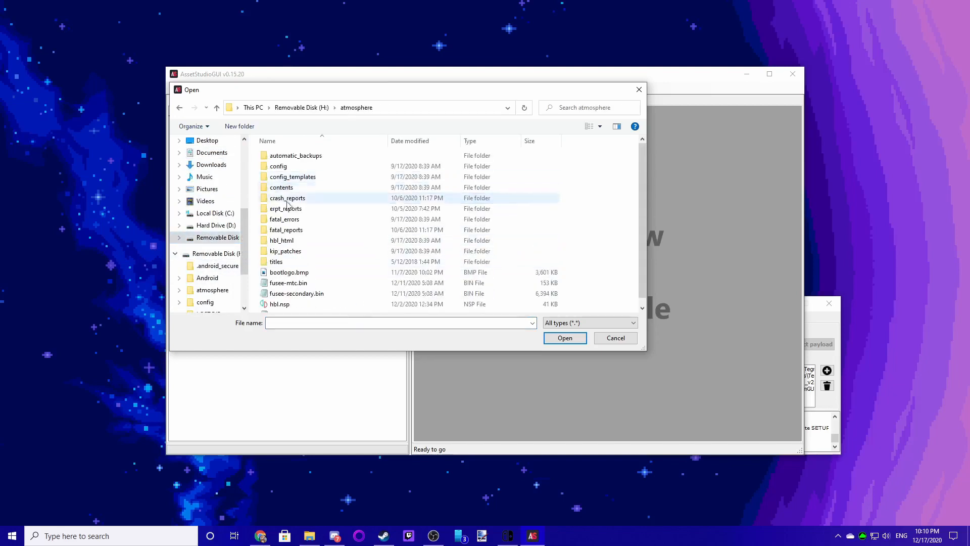
double_click(288, 187)
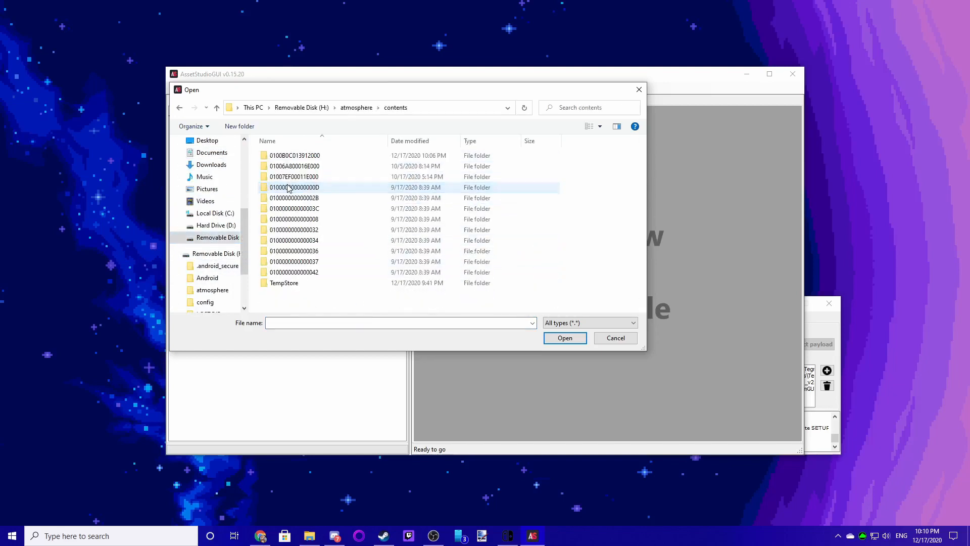
double_click(293, 156)
double_click(281, 155)
double_click(278, 157)
scroll(300, 237, down, 5)
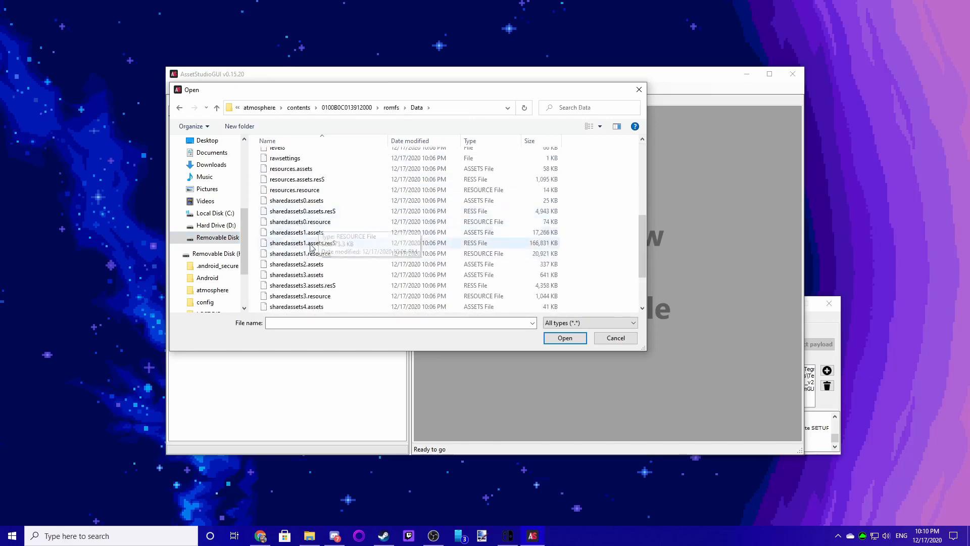
click(298, 233)
click(561, 338)
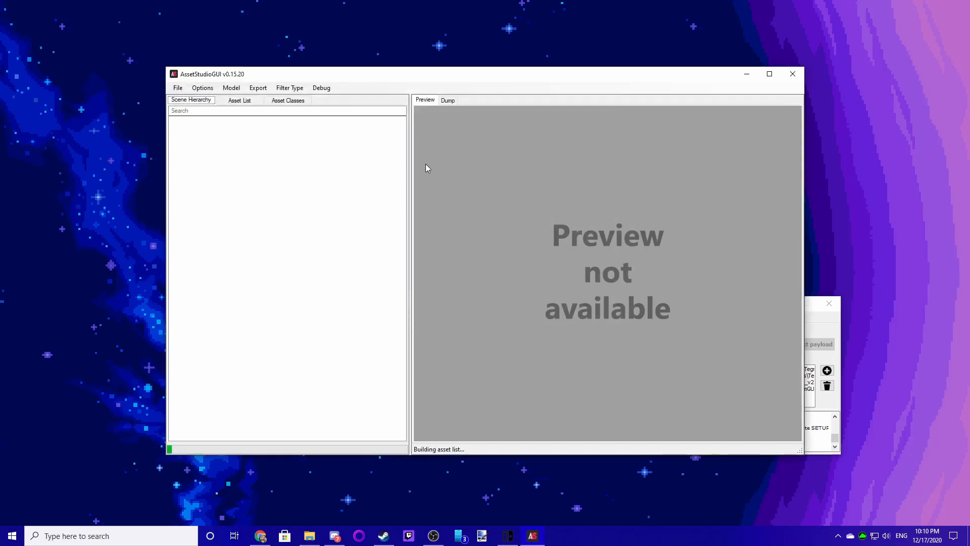
- Browse the Texture2D entries in the asset list, previewing several textures
click(229, 101)
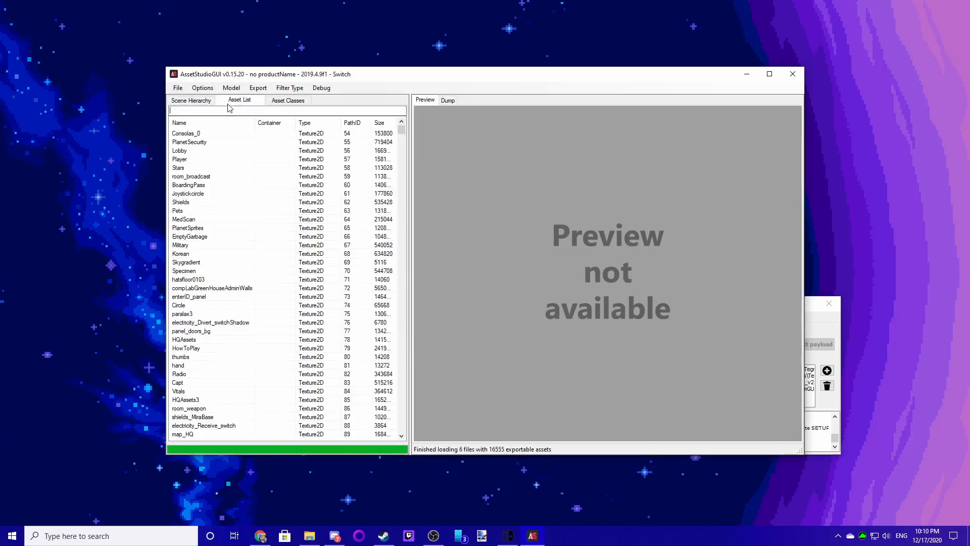
click(197, 162)
click(184, 219)
click(199, 269)
click(196, 195)
click(200, 270)
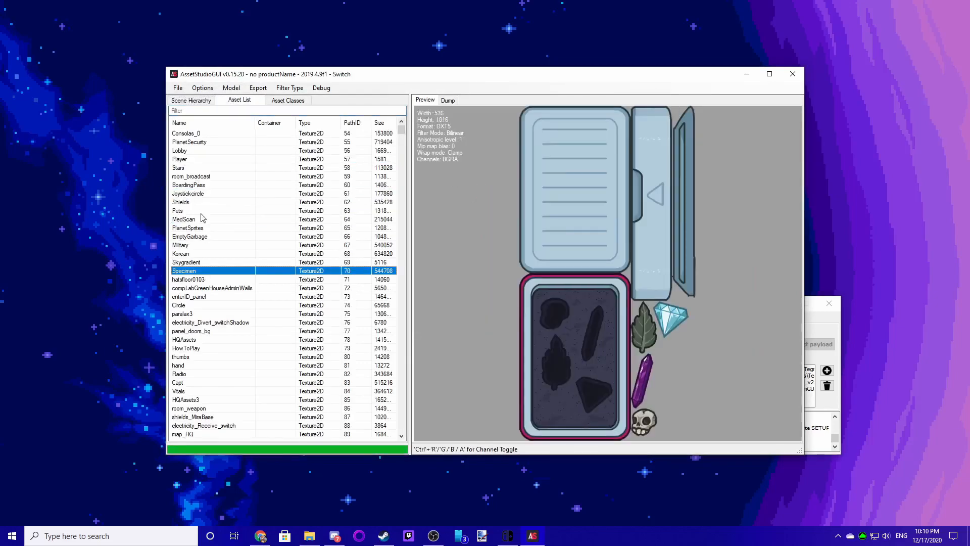
click(203, 212)
click(228, 306)
click(215, 218)
click(229, 316)
click(227, 322)
click(222, 279)
click(212, 203)
click(216, 262)
click(217, 288)
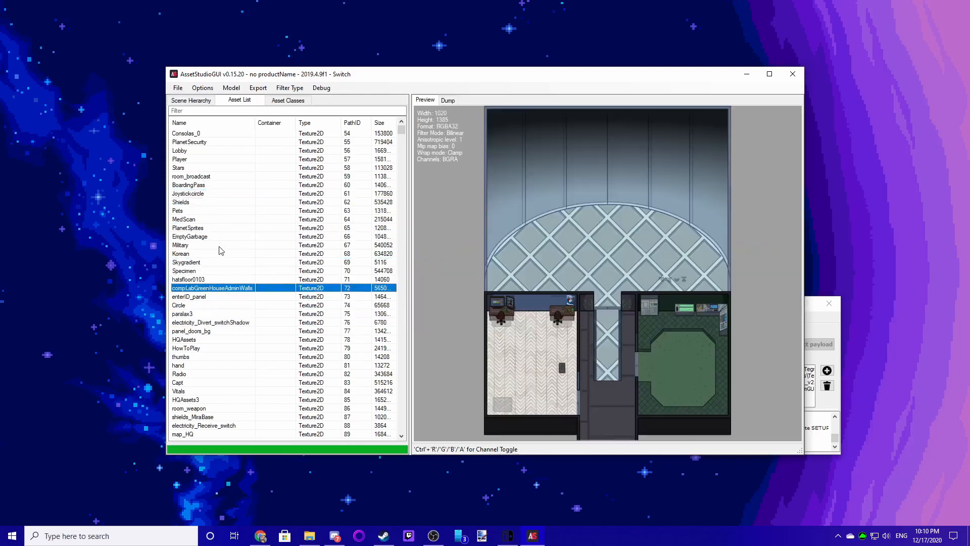
click(219, 245)
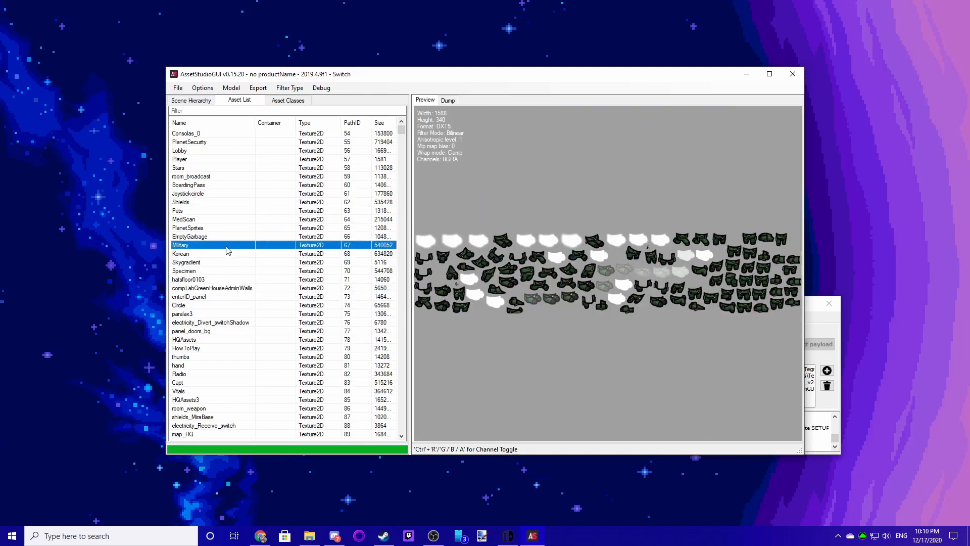
right_click(227, 250)
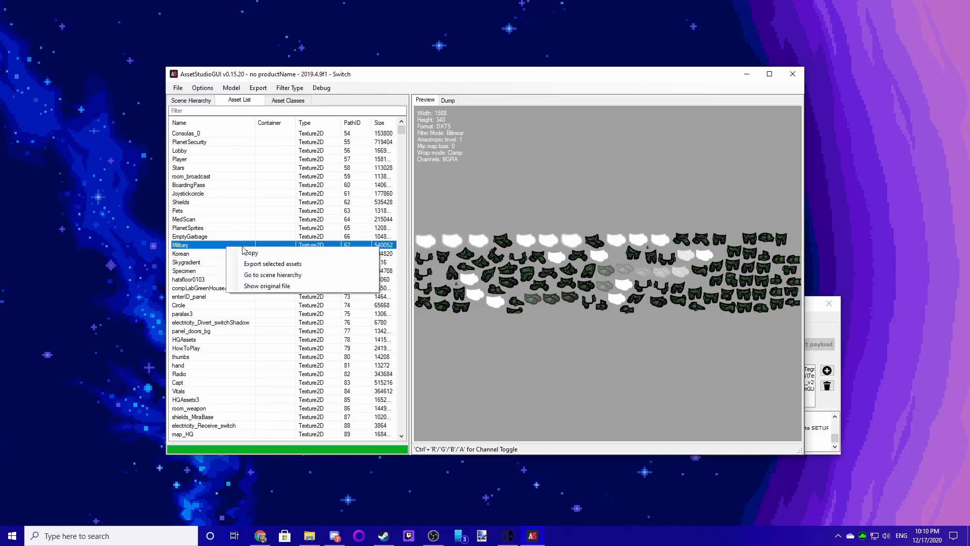
click(268, 264)
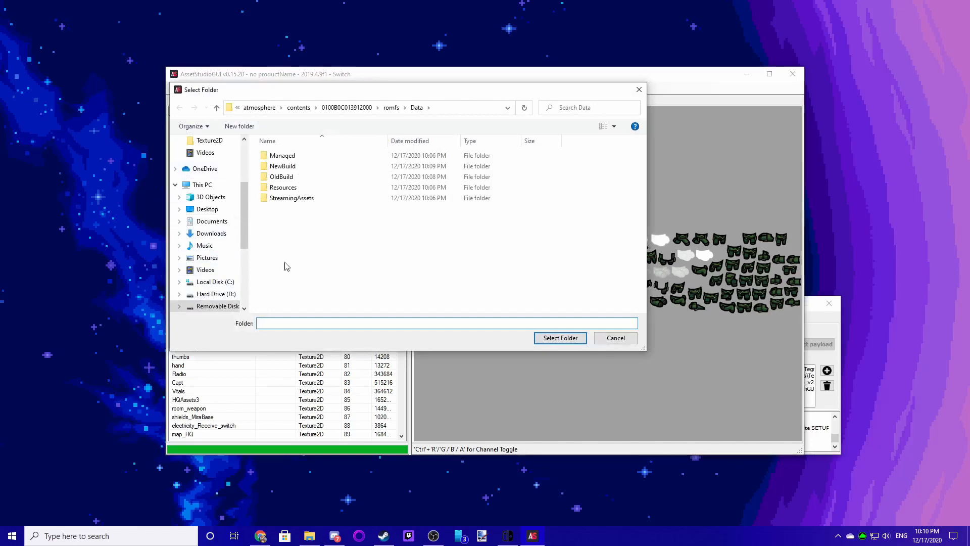
click(626, 340)
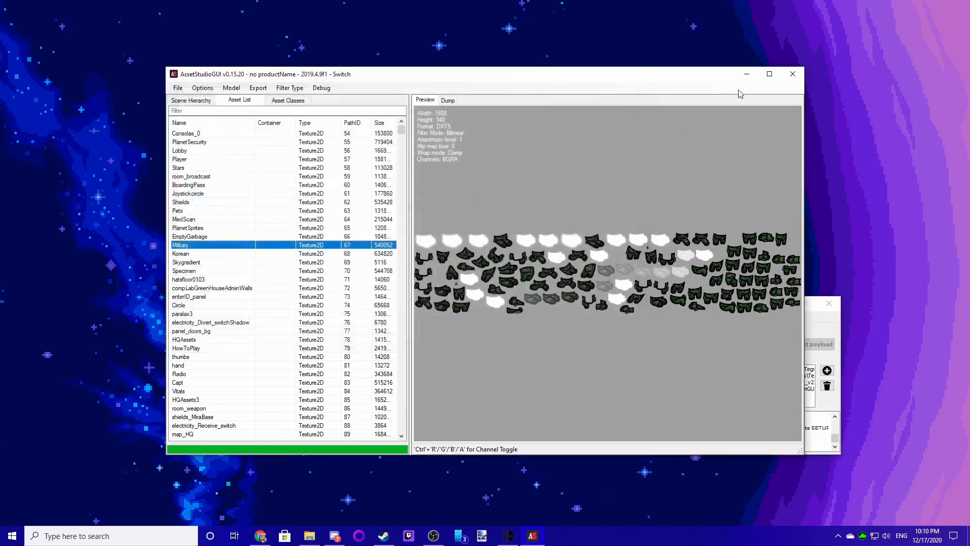
- Close AssetStudio and move the TegraRcmGUI window aside on the desktop
click(792, 74)
drag(678, 305, 750, 296)
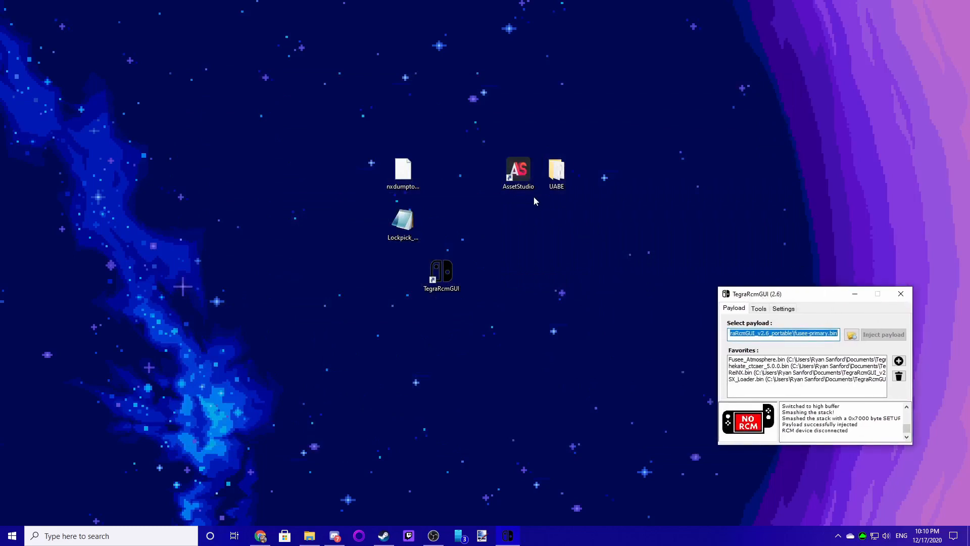
drag(738, 297, 646, 295)
click(635, 239)
- Open the UABE folder, launch AssetBundleExtractor.exe and arrange its window on the desktop
double_click(557, 174)
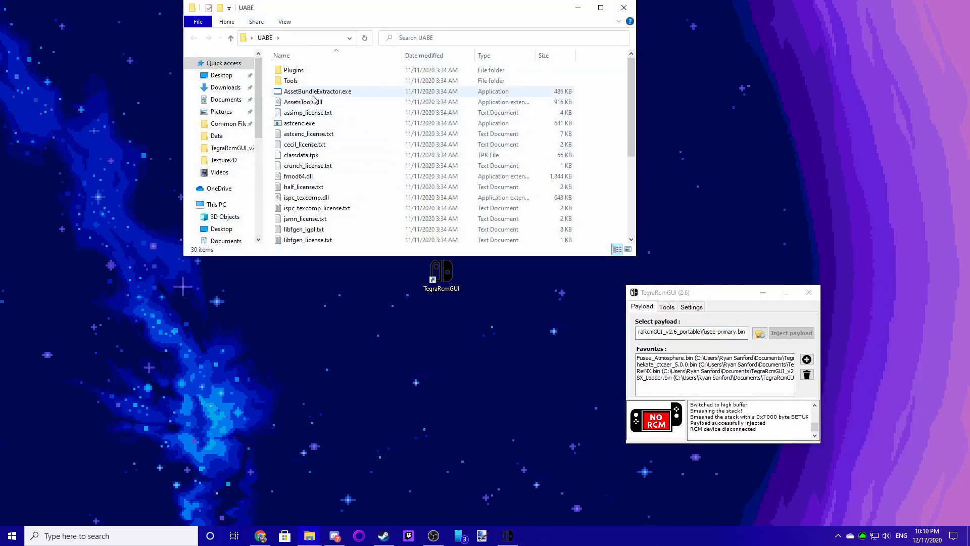
double_click(314, 95)
drag(392, 19, 680, 254)
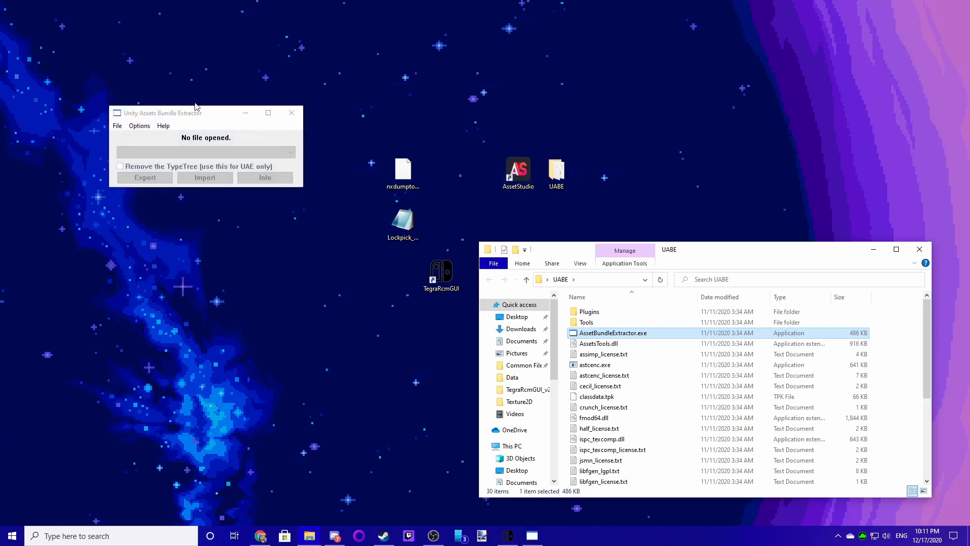
drag(208, 115, 489, 188)
- Open sharedassets1.assets from the SD card's romfs Data folder in UABE
click(398, 198)
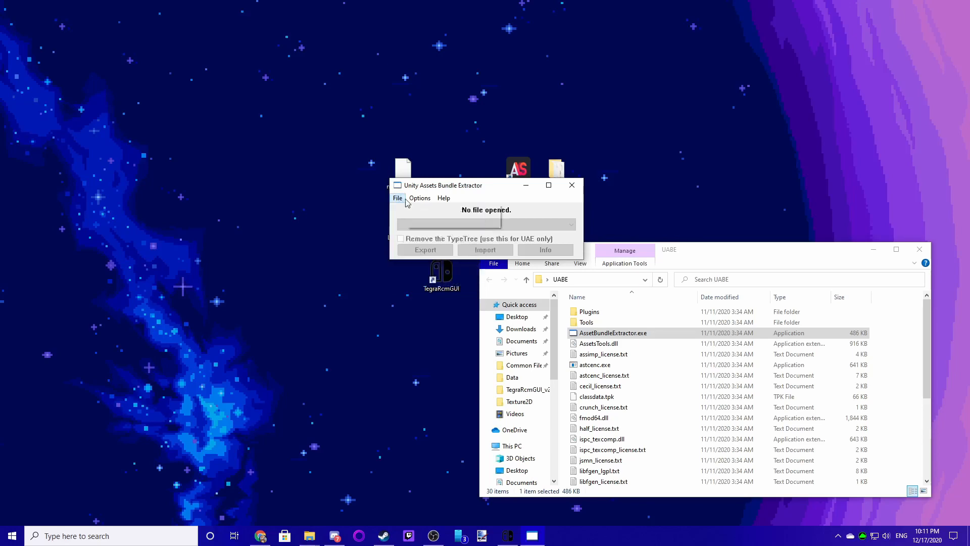
click(414, 210)
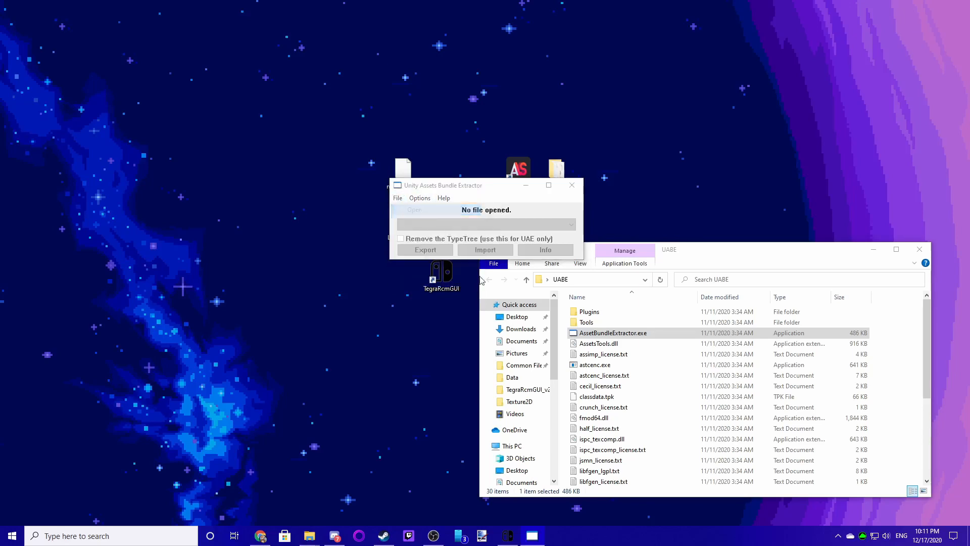
click(317, 26)
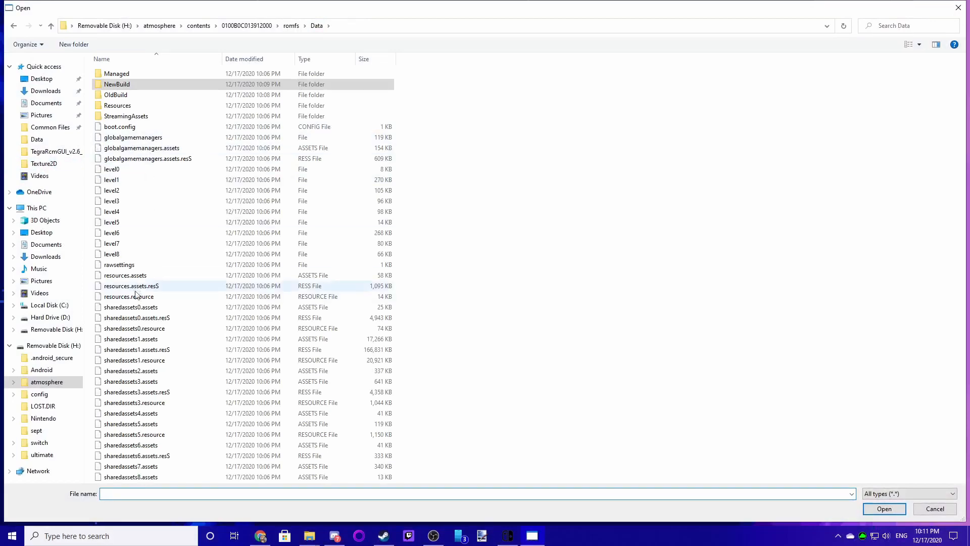
click(152, 339)
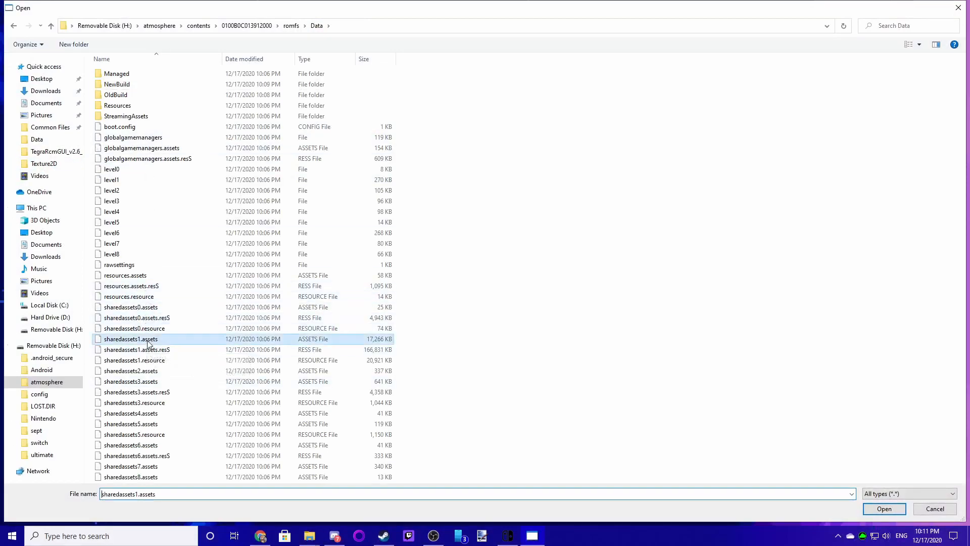
click(875, 508)
drag(489, 258, 488, 328)
click(416, 338)
click(416, 354)
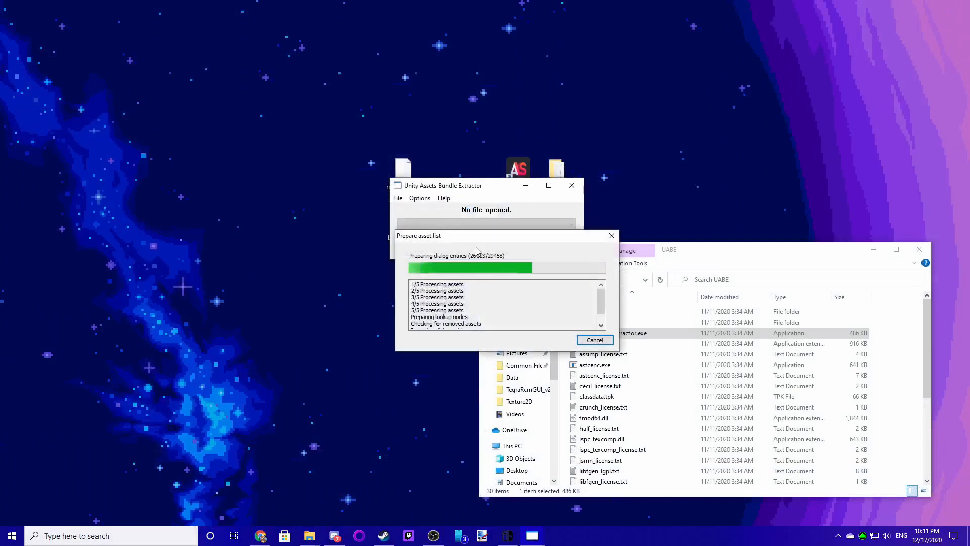
- Browse the asset list in the Assets info window
drag(477, 211, 534, 235)
click(490, 247)
click(540, 377)
click(497, 310)
click(496, 397)
click(503, 405)
click(502, 319)
click(514, 398)
scroll(502, 339, down, 3)
scroll(508, 359, up, 3)
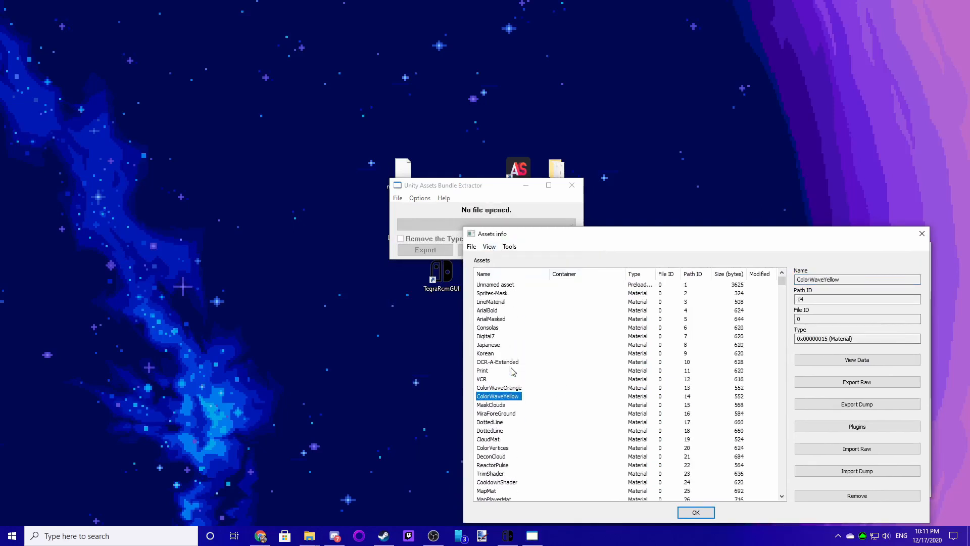
click(544, 321)
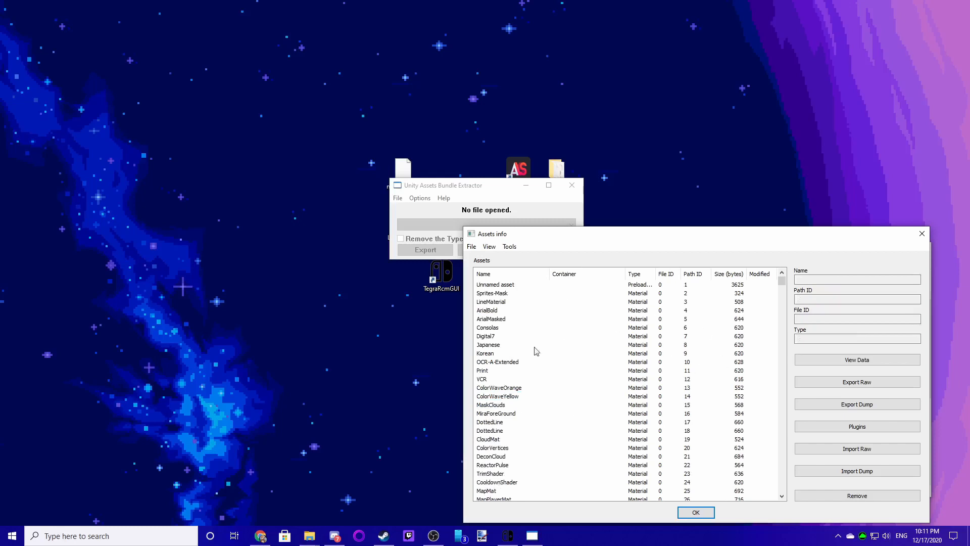
- Search the assets by name for Hats and open the Hats texture in the Edit plugin
click(490, 247)
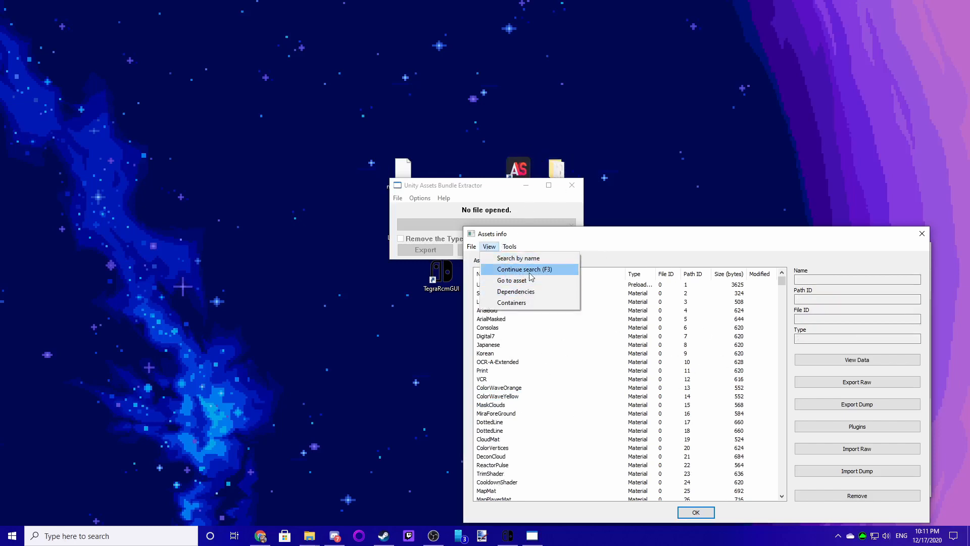
click(526, 259)
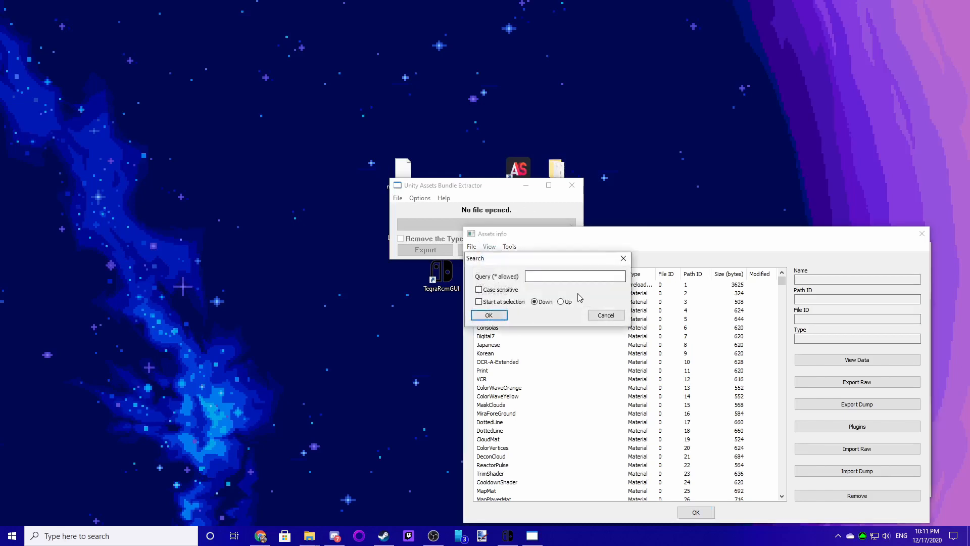
text(Hats)
click(491, 318)
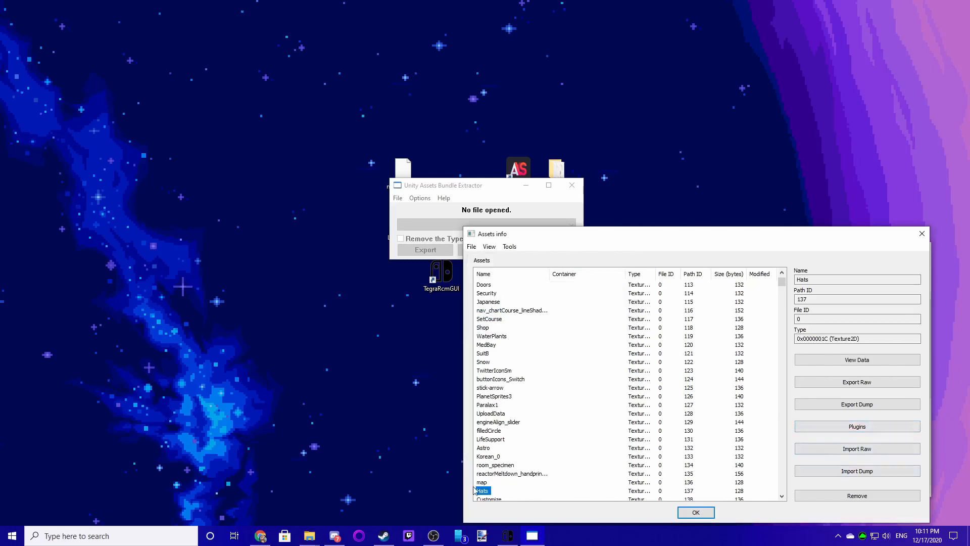
click(858, 426)
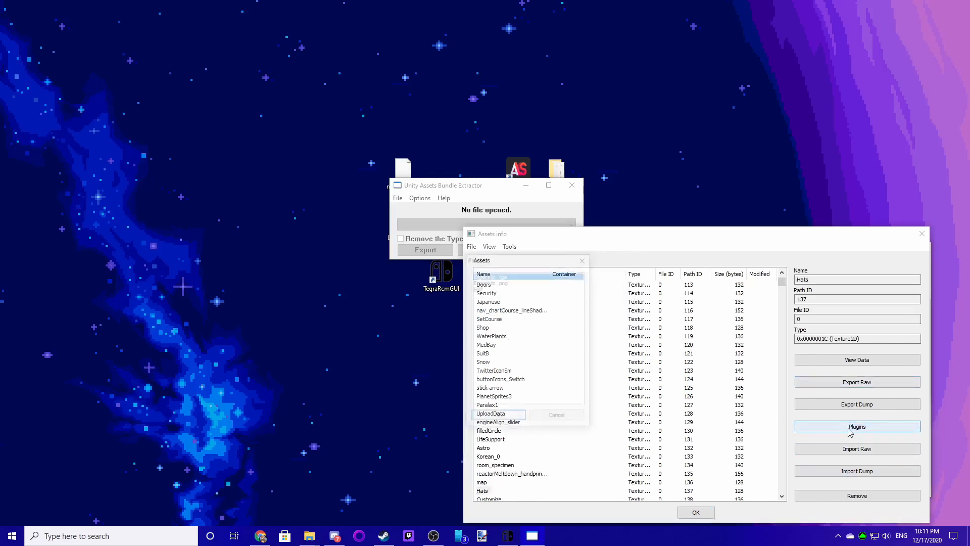
click(484, 289)
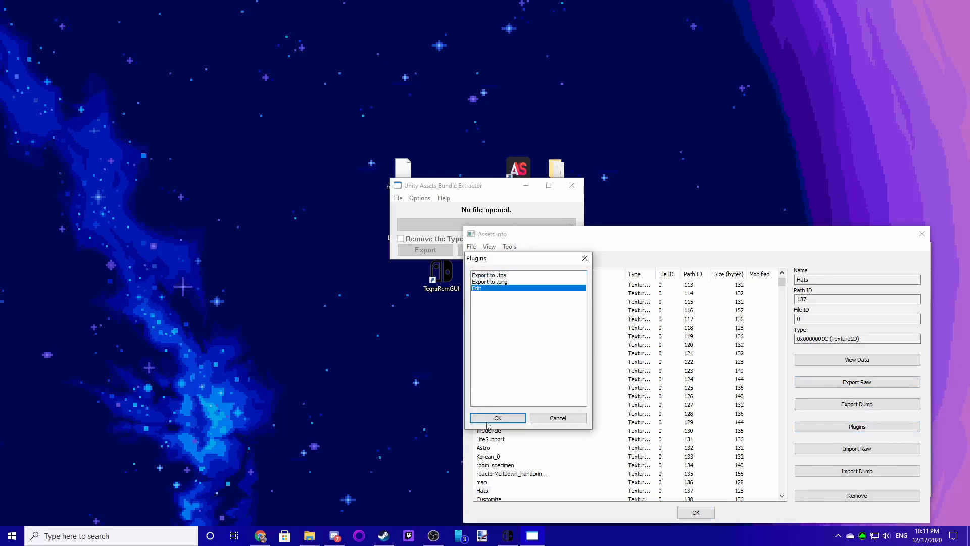
click(512, 419)
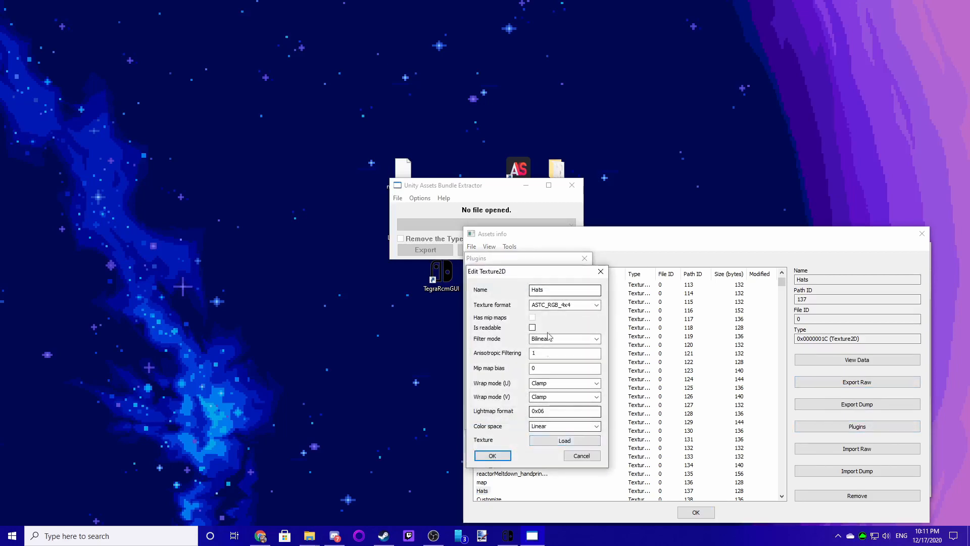
- Load NaotoHats.png from the Texture2D folder into the Hats texture and apply it with Medium quality
click(565, 441)
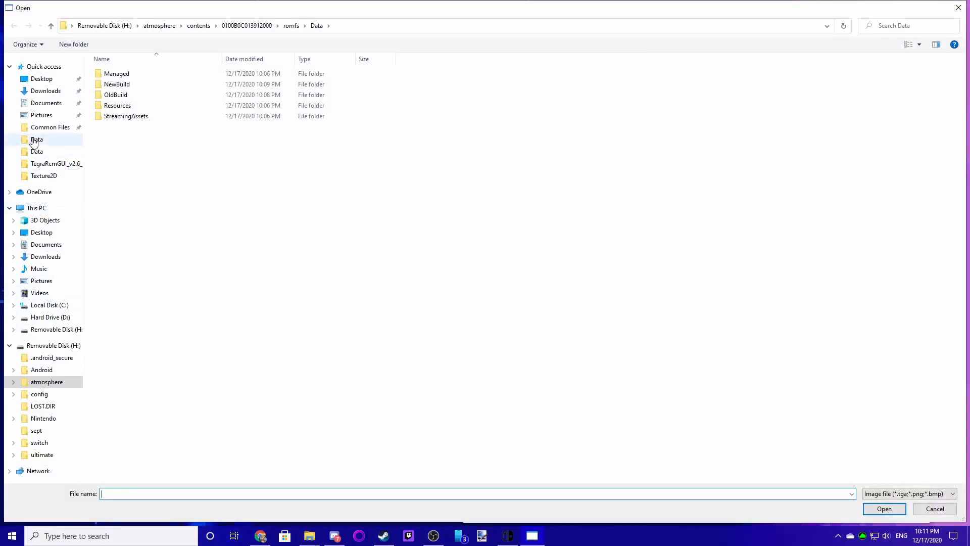
click(45, 176)
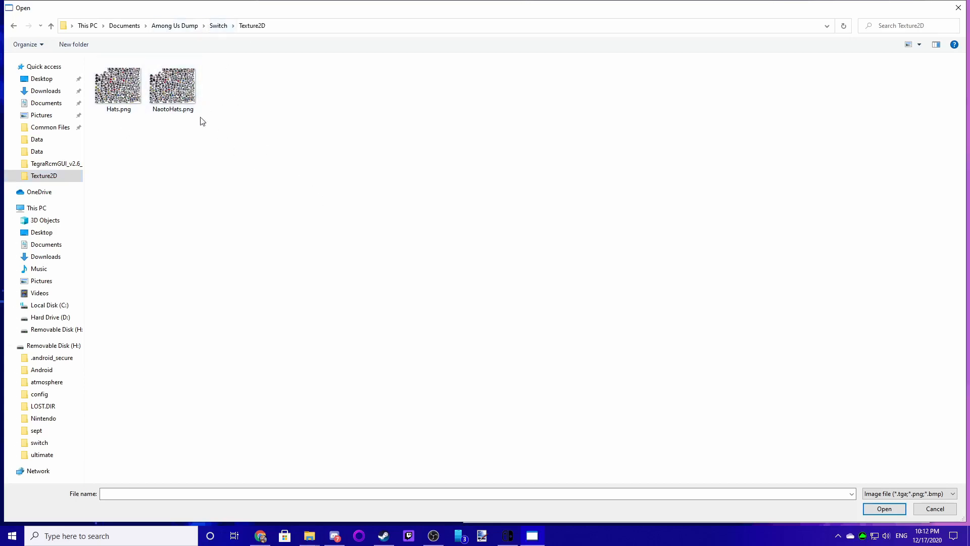
click(186, 105)
click(885, 509)
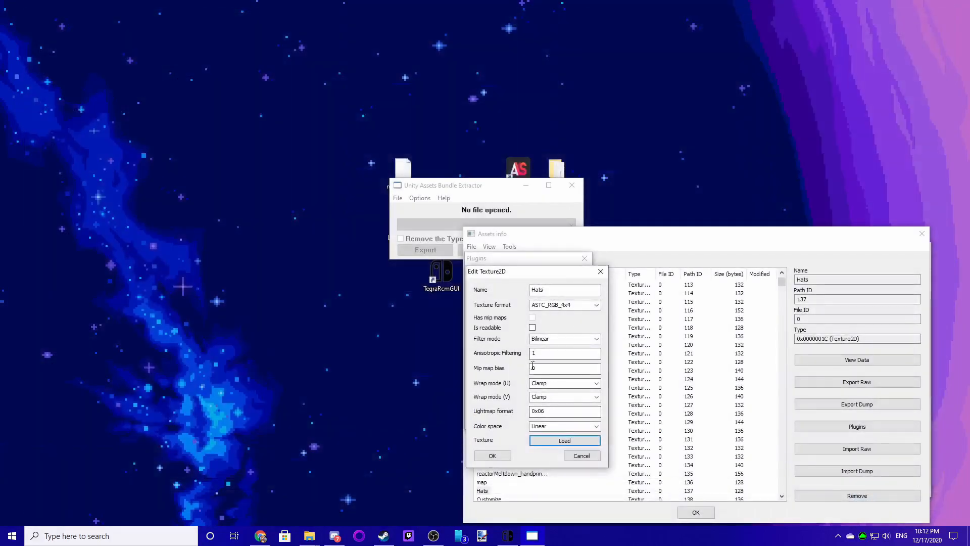
click(493, 455)
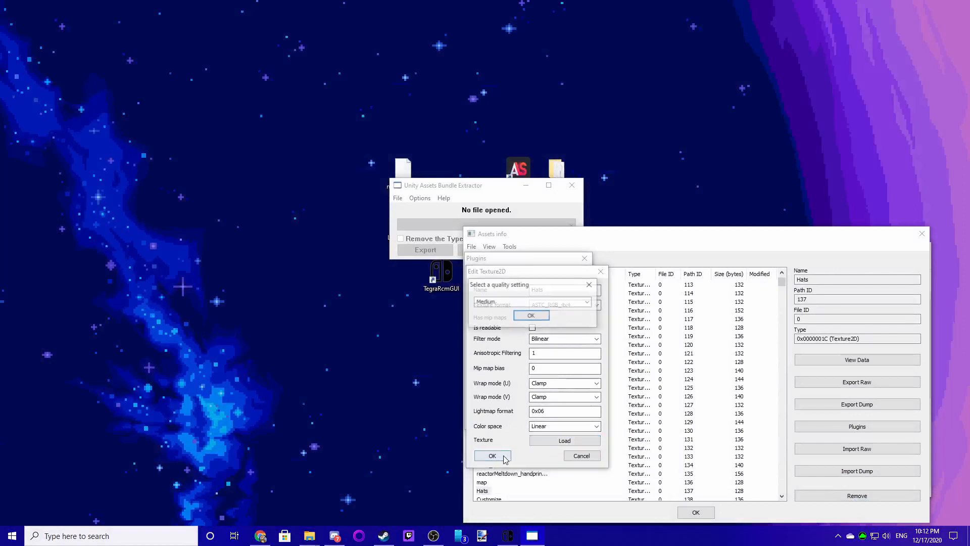
click(525, 316)
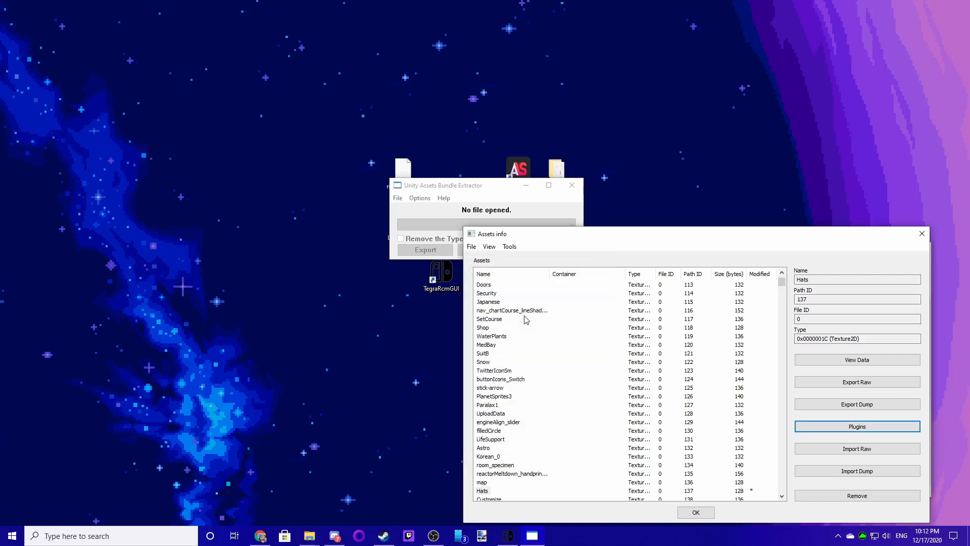
- Save the modified sharedassets1.assets into the romfs Data NewBuild folder on the SD card and close the Assets info window
scroll(543, 346, down, 1)
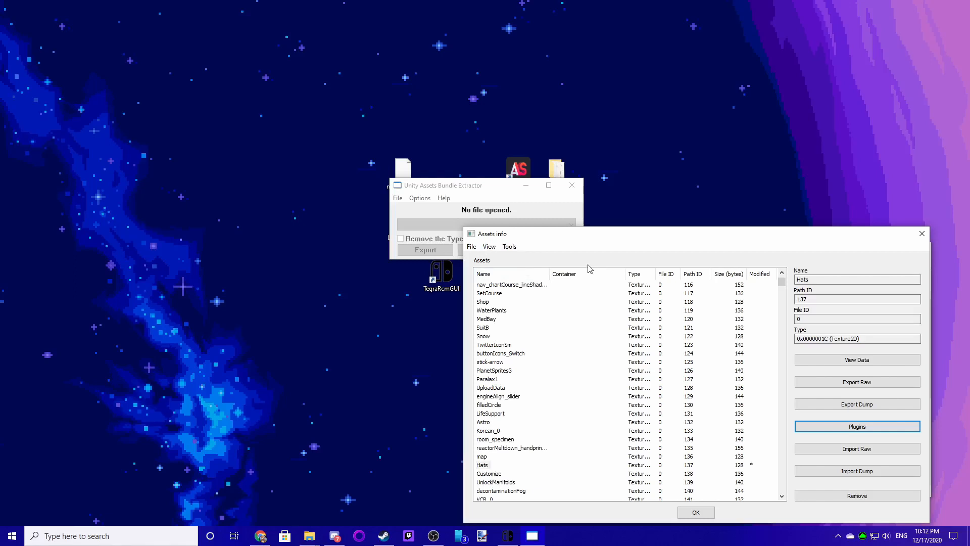
click(470, 247)
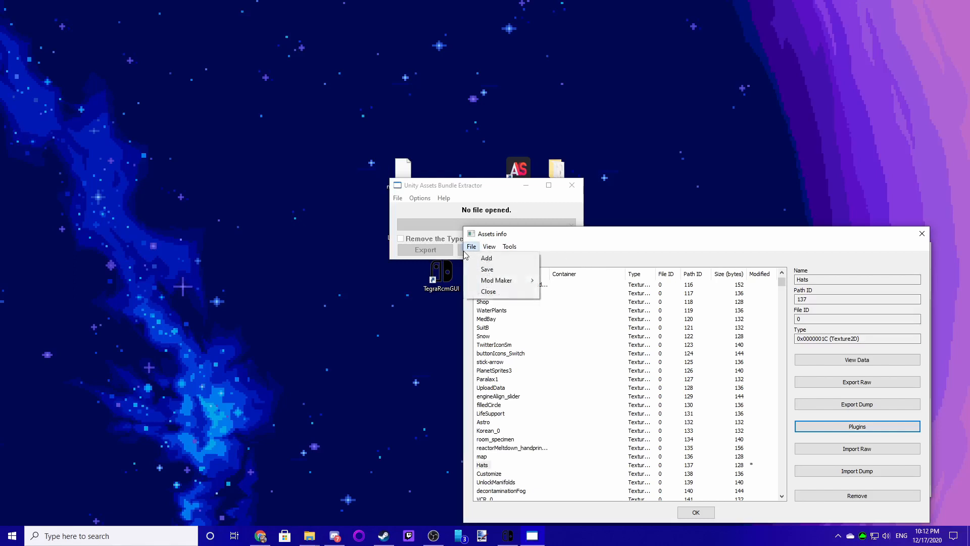
mouse_move(482, 282)
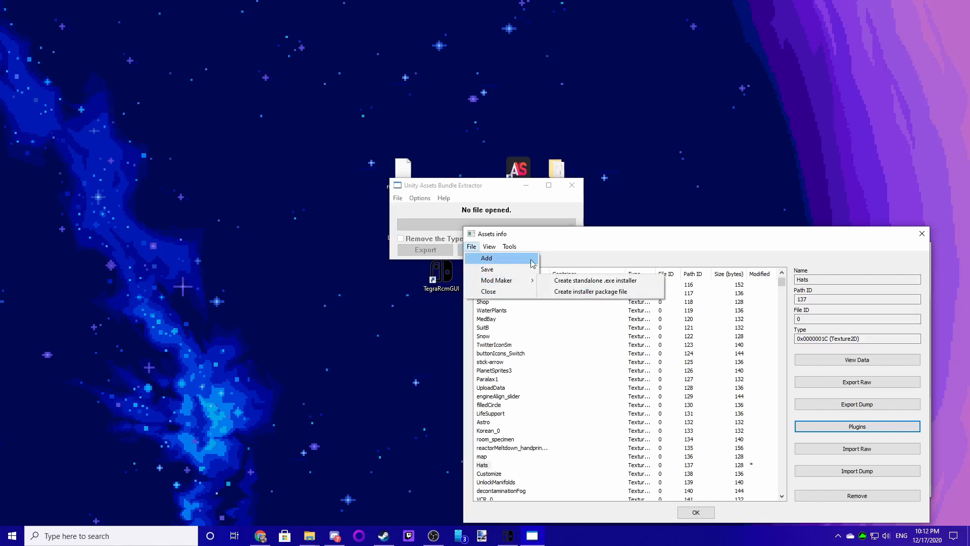
click(488, 273)
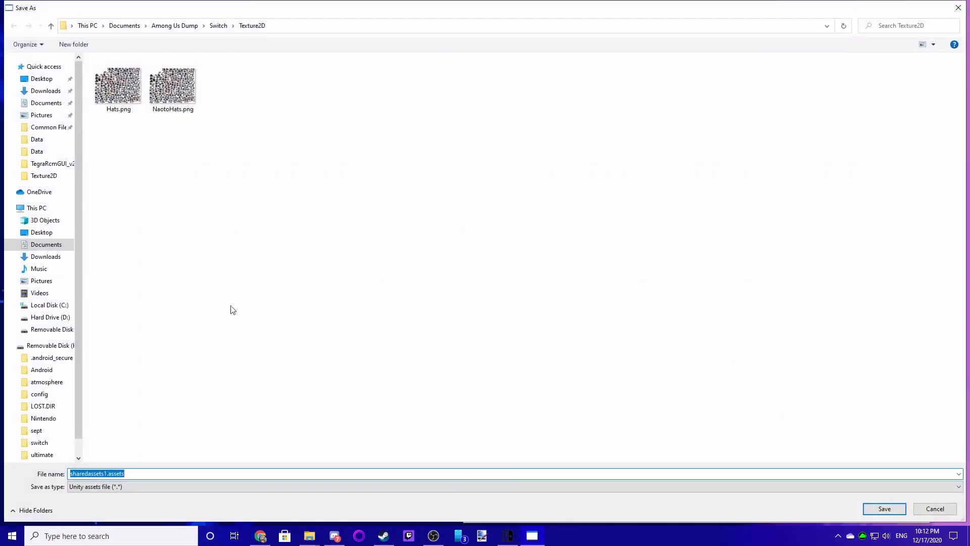
scroll(56, 393, down, 2)
scroll(56, 392, up, 2)
click(45, 151)
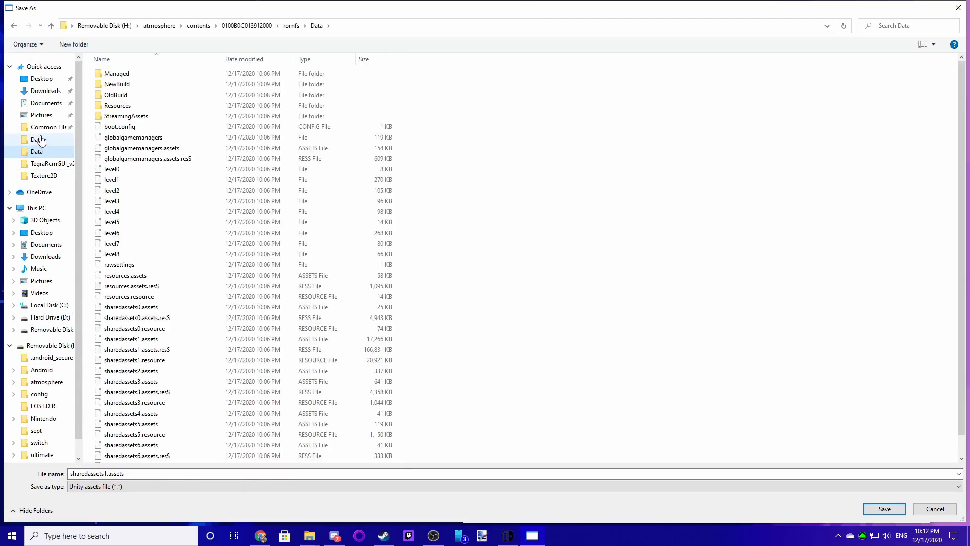
double_click(114, 84)
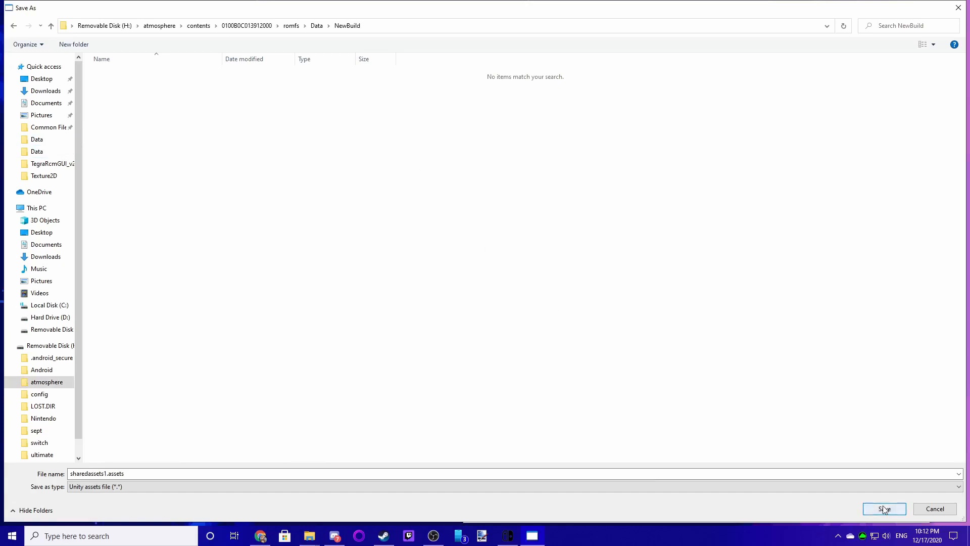
click(317, 26)
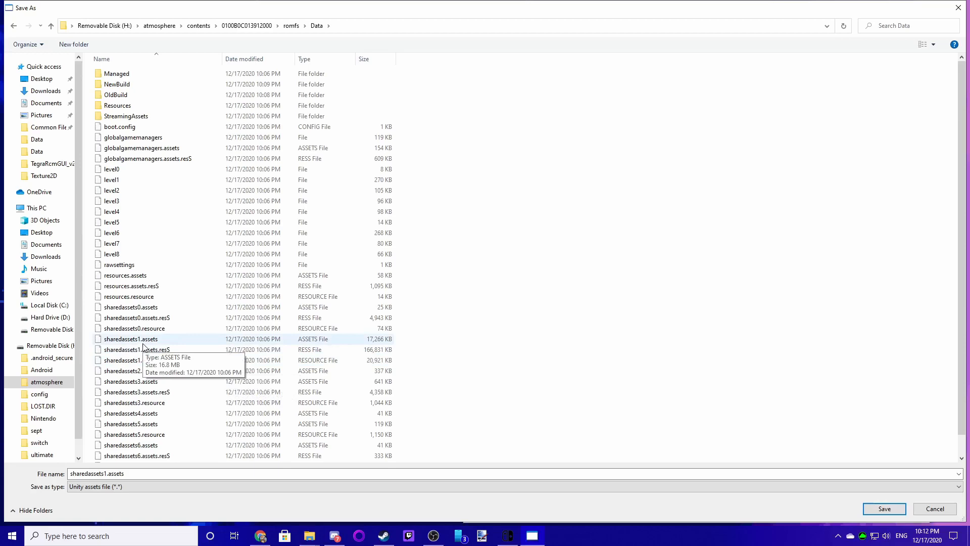
double_click(117, 84)
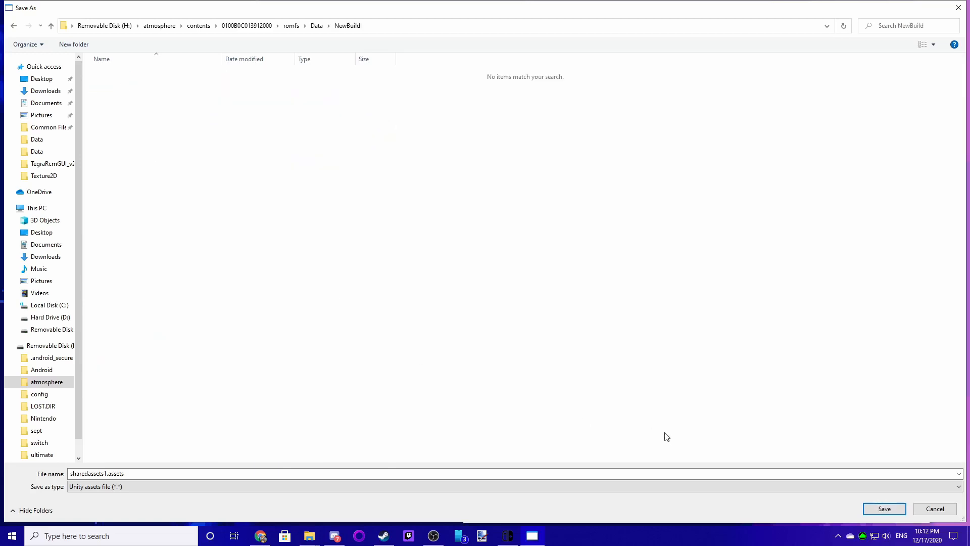
click(884, 508)
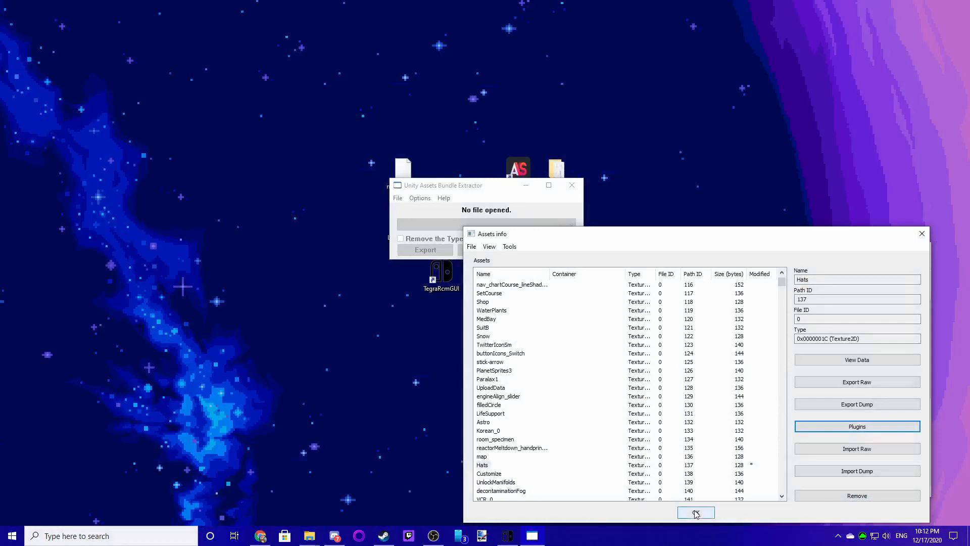
click(696, 514)
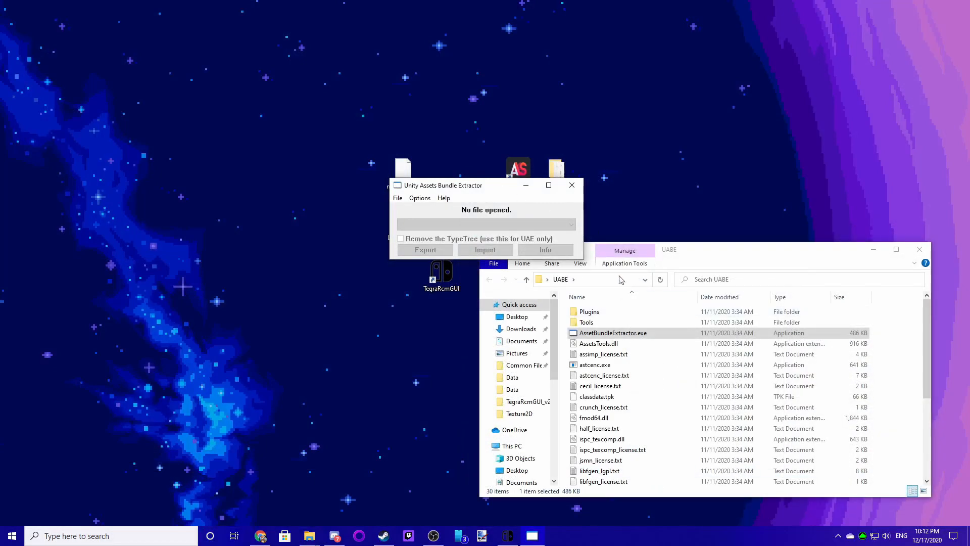
- Move the saved sharedassets1.assets from NewBuild into the romfs Data folder, replacing the original file, then close the folder window
click(682, 259)
drag(681, 260, 580, 248)
click(410, 366)
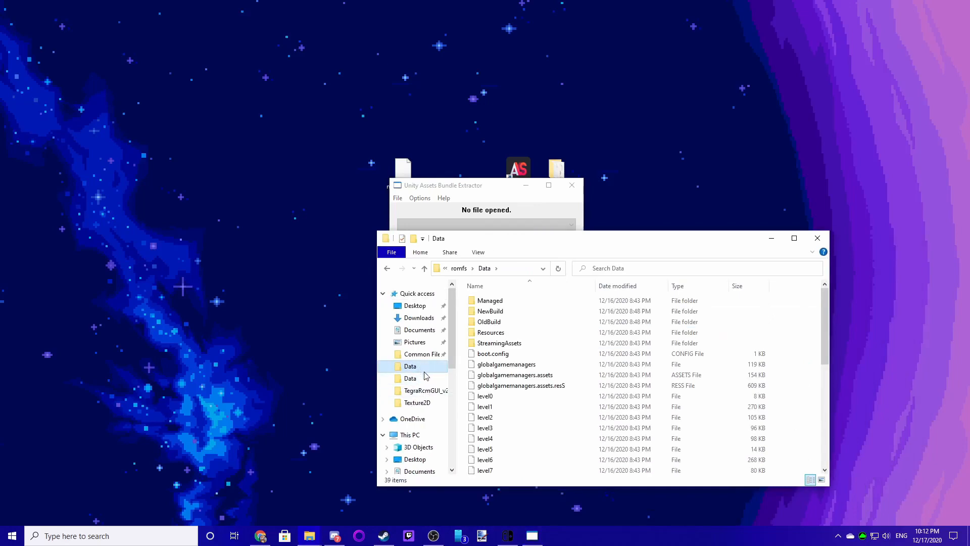
click(460, 268)
click(460, 269)
click(460, 268)
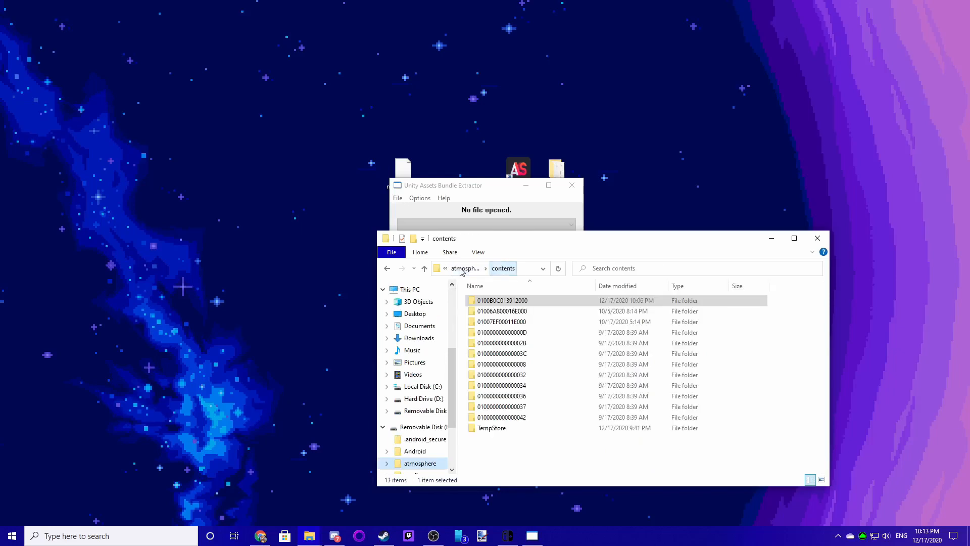
double_click(499, 303)
double_click(499, 303)
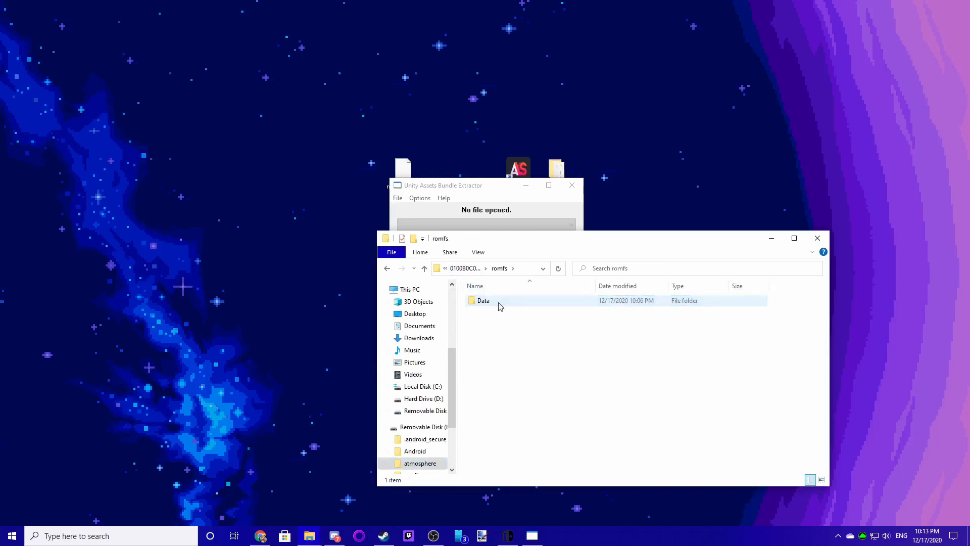
double_click(499, 303)
double_click(490, 310)
drag(504, 302, 456, 272)
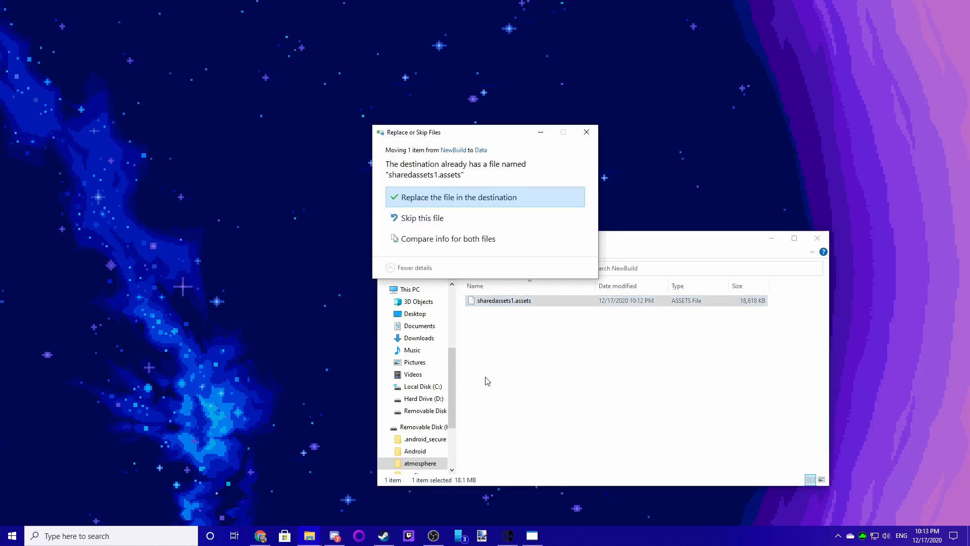
click(451, 202)
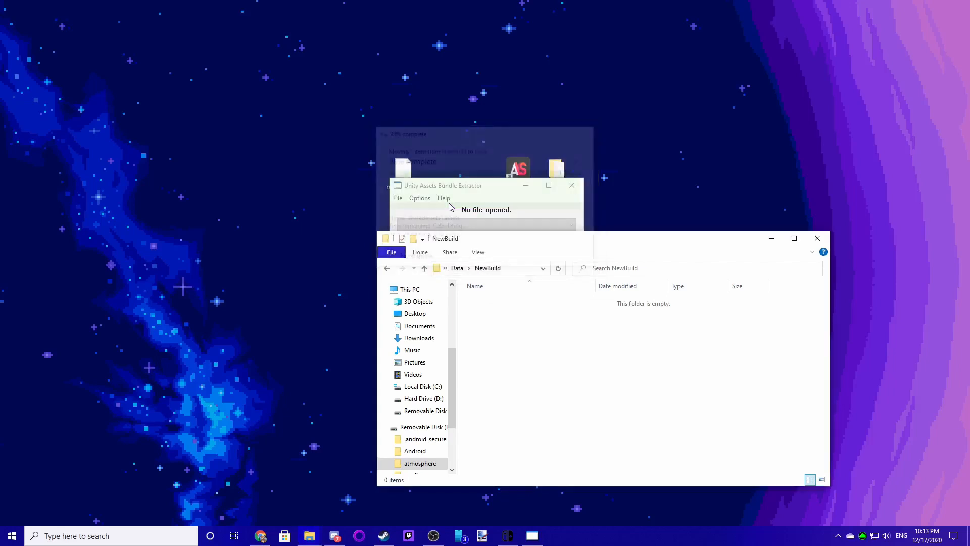
click(456, 268)
scroll(558, 389, down, 5)
scroll(558, 391, up, 6)
scroll(522, 399, down, 2)
scroll(523, 398, down, 4)
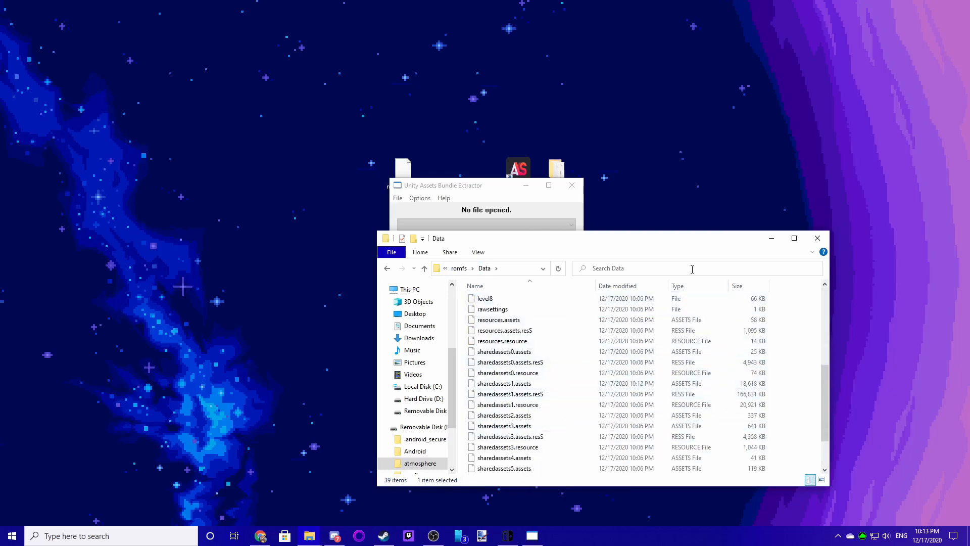
click(818, 238)
- Inspect the replaced sharedassets1.assets from the romfs Data folder in UABE's asset info window, then close it
drag(666, 286, 625, 254)
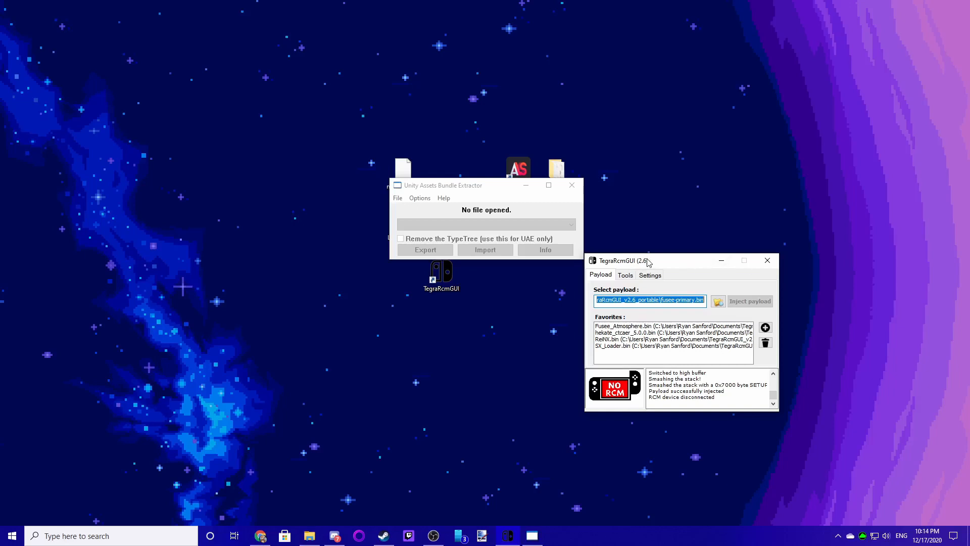
drag(647, 260, 633, 200)
drag(475, 188, 457, 241)
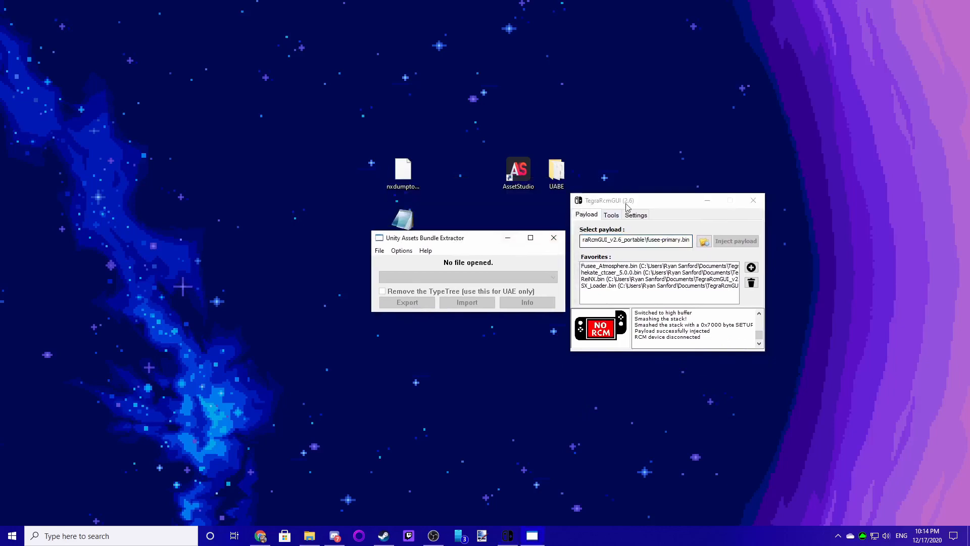
click(487, 243)
click(379, 250)
click(396, 263)
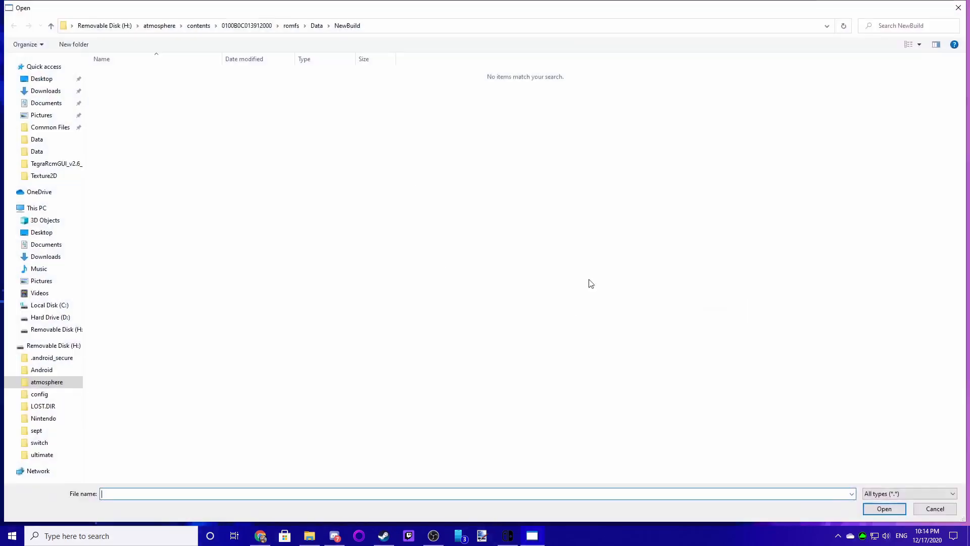
click(316, 25)
click(156, 339)
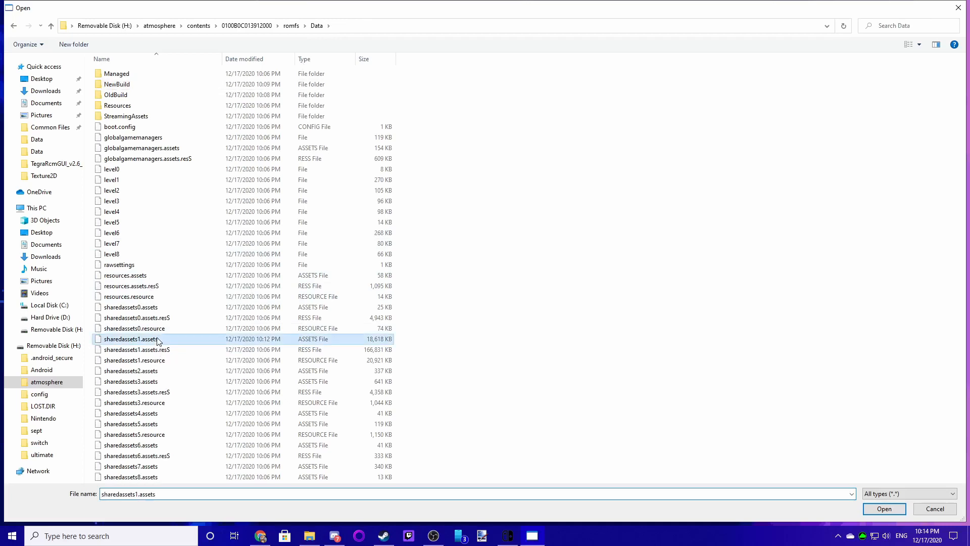
click(876, 513)
scroll(443, 333, down, 5)
click(398, 391)
click(404, 412)
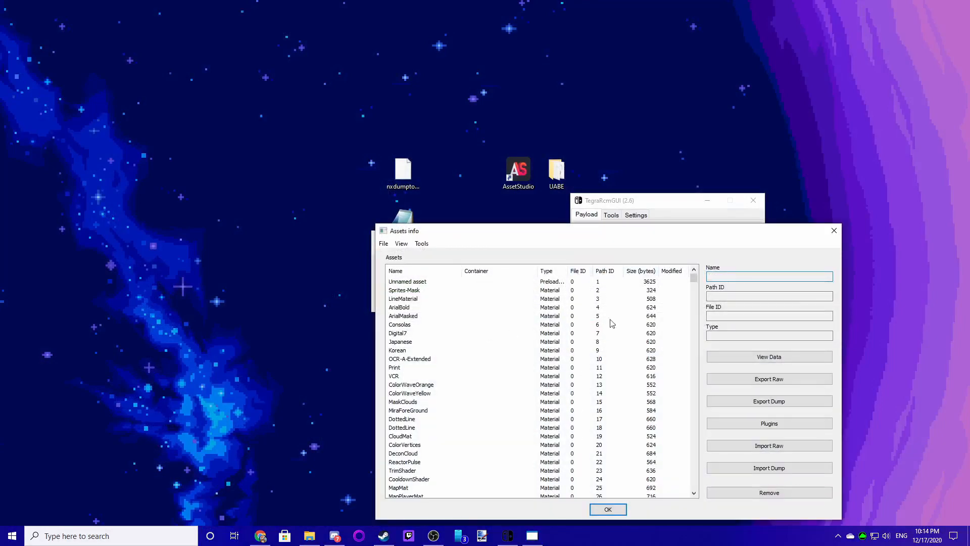
scroll(607, 455, down, 7)
scroll(601, 412, up, 7)
click(384, 243)
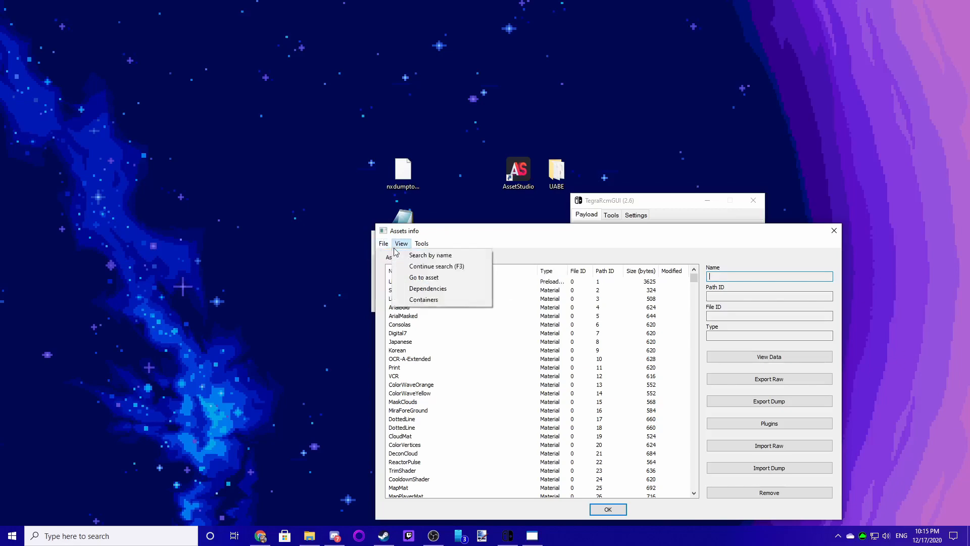
click(835, 231)
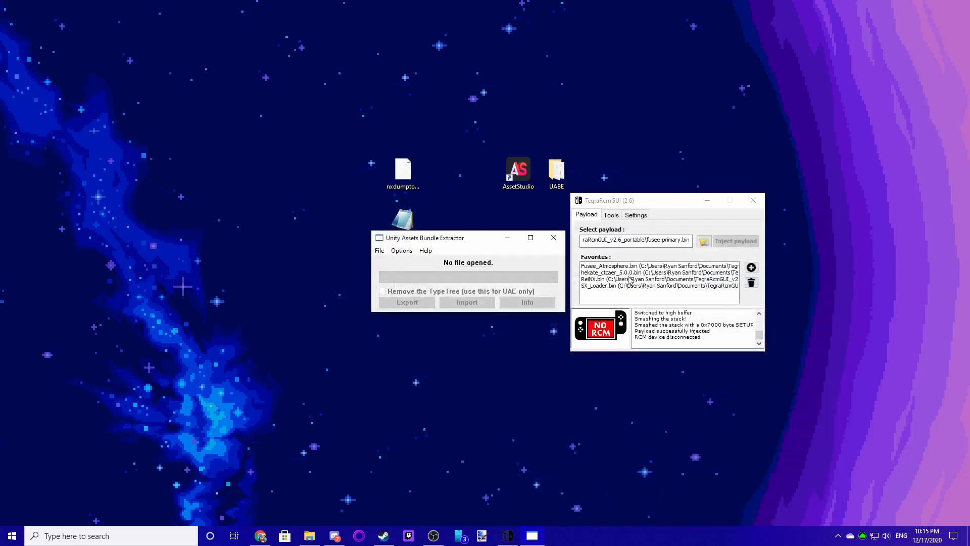
- Load the NaotoHat.emip package file from the Among Us Dump Switch Mods folder
click(379, 251)
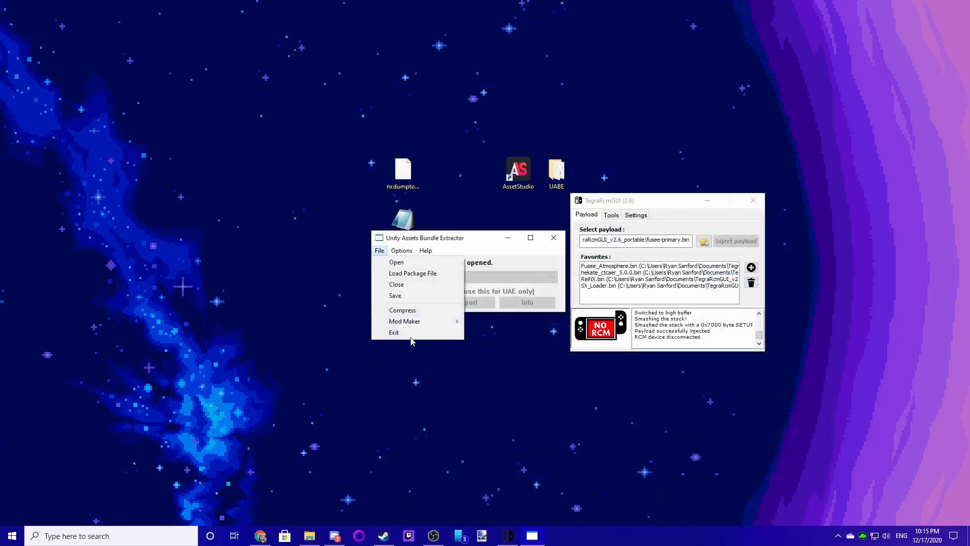
click(419, 274)
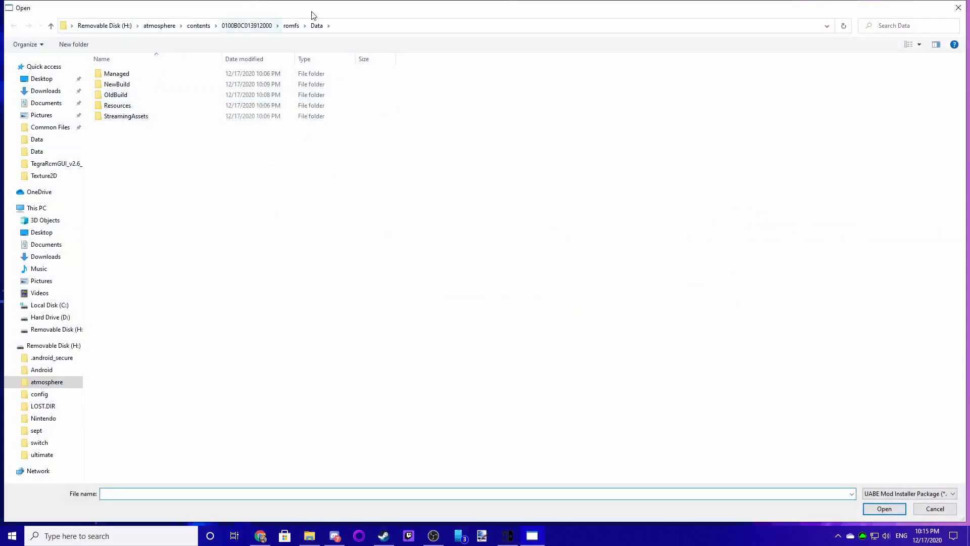
click(291, 25)
double_click(111, 74)
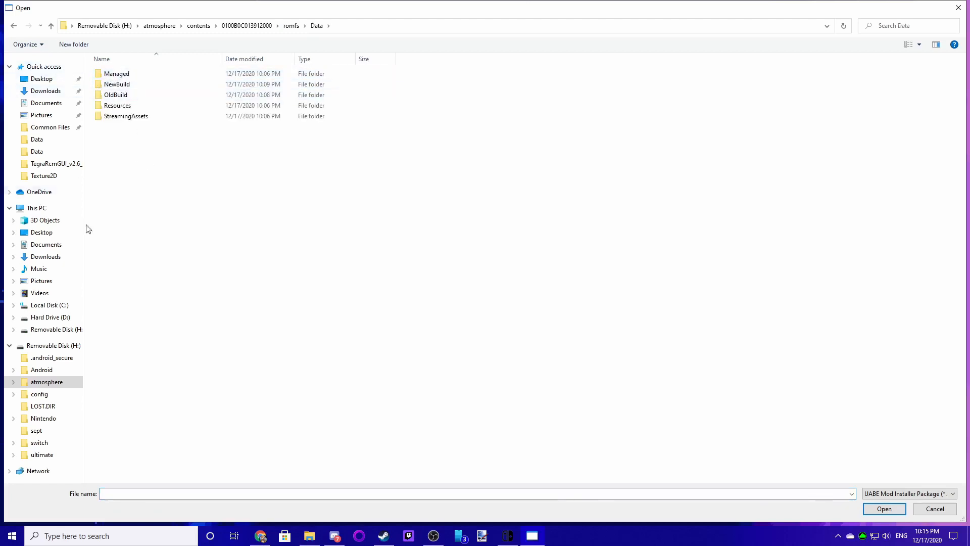
click(51, 179)
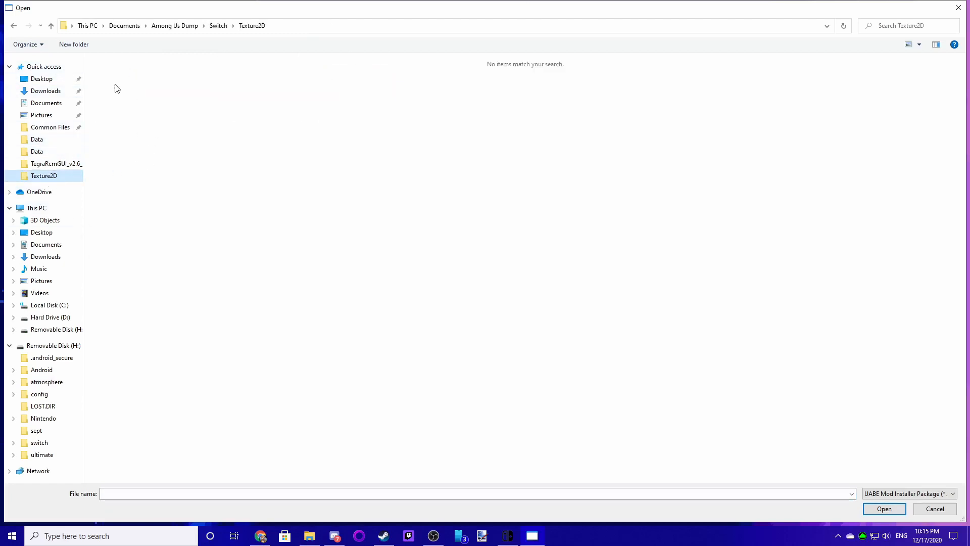
click(218, 25)
double_click(117, 74)
click(115, 76)
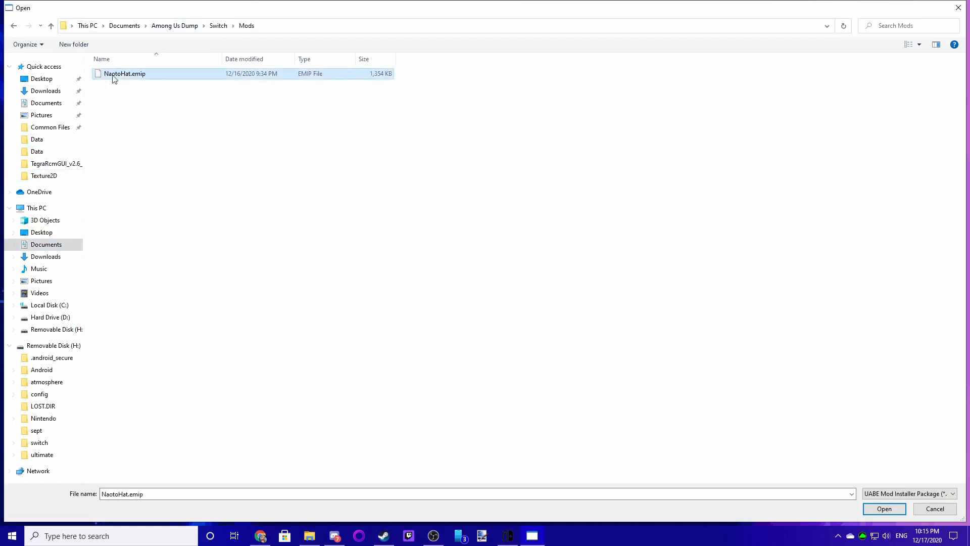
click(896, 510)
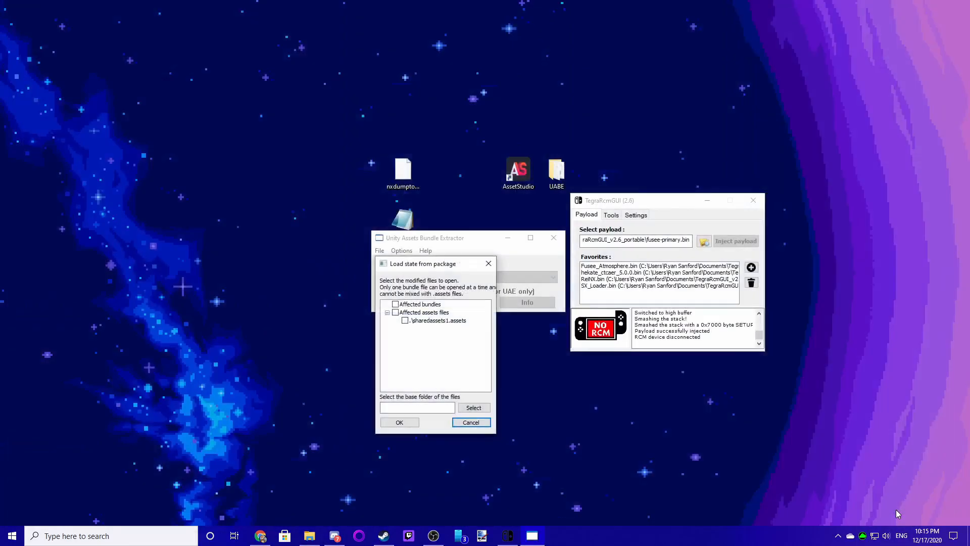
- Select the package's affected bundles and assets file, and set the base folder to atmosphere contents 0100B0C013912000 romfs Data on the SD card
click(395, 304)
click(395, 312)
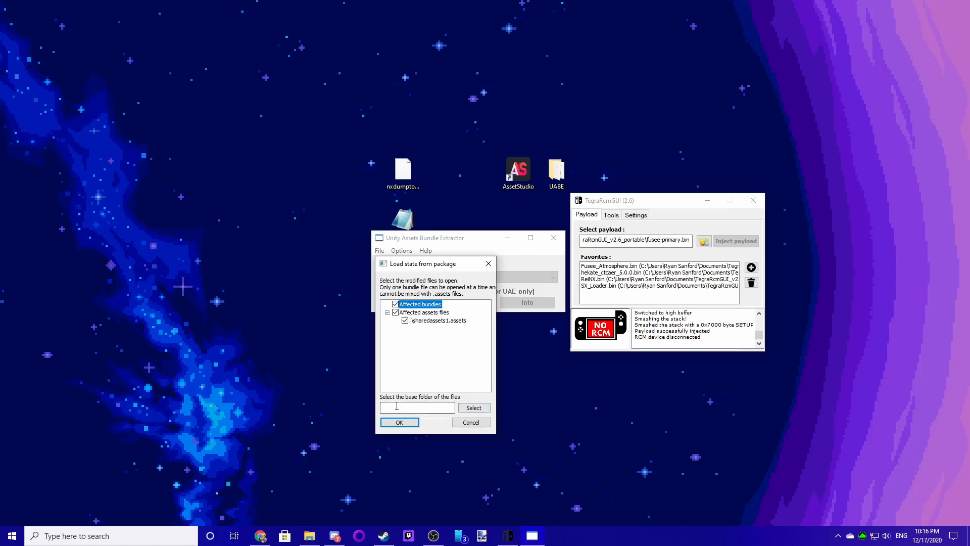
click(468, 409)
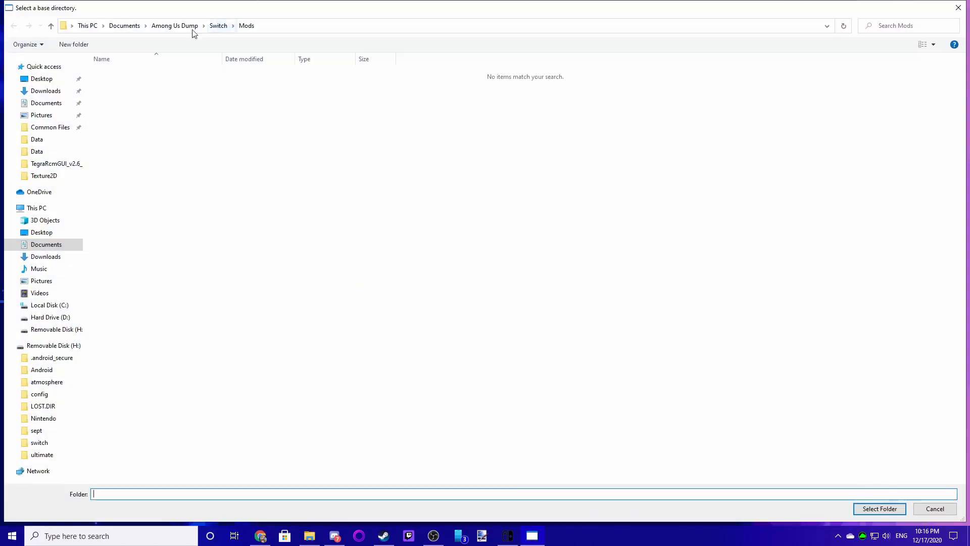
click(51, 330)
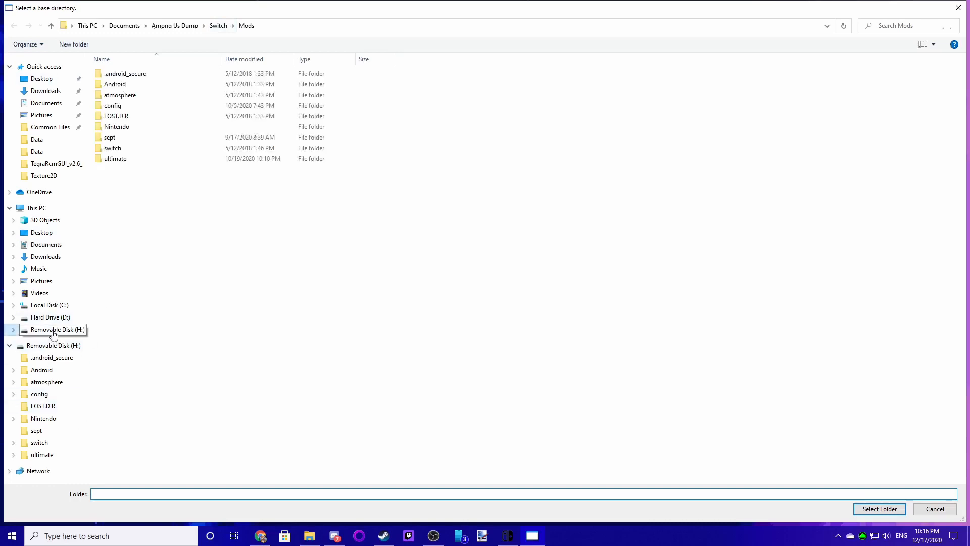
double_click(127, 95)
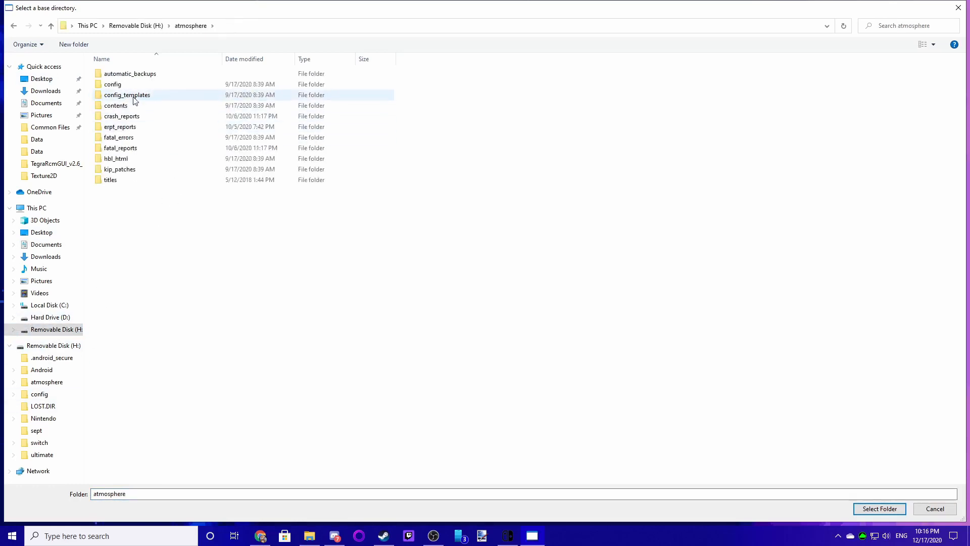
double_click(111, 115)
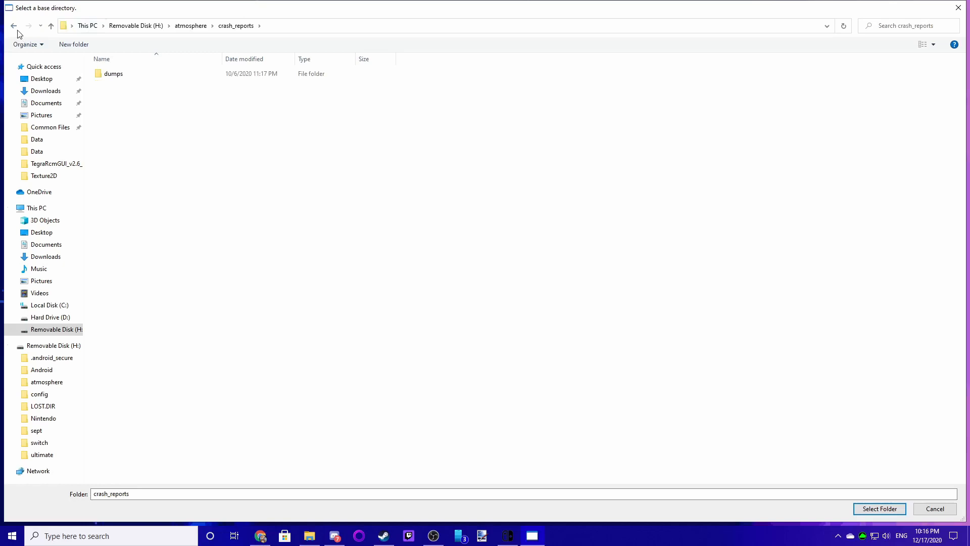
click(15, 26)
double_click(126, 105)
double_click(126, 74)
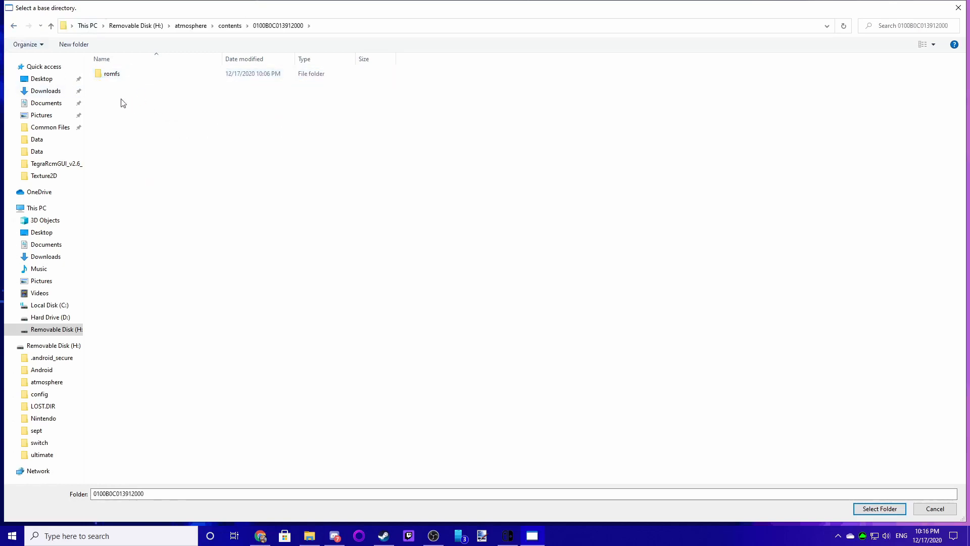
double_click(114, 74)
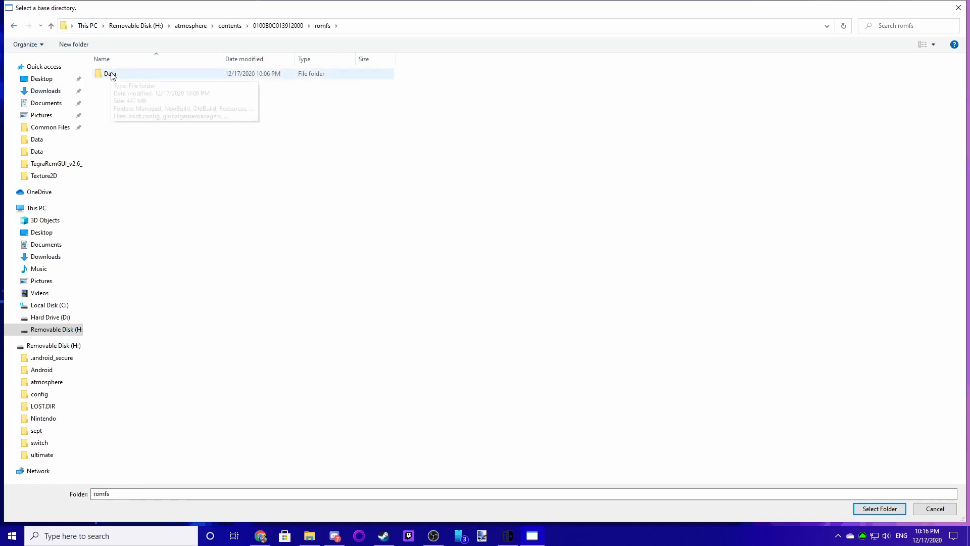
double_click(112, 75)
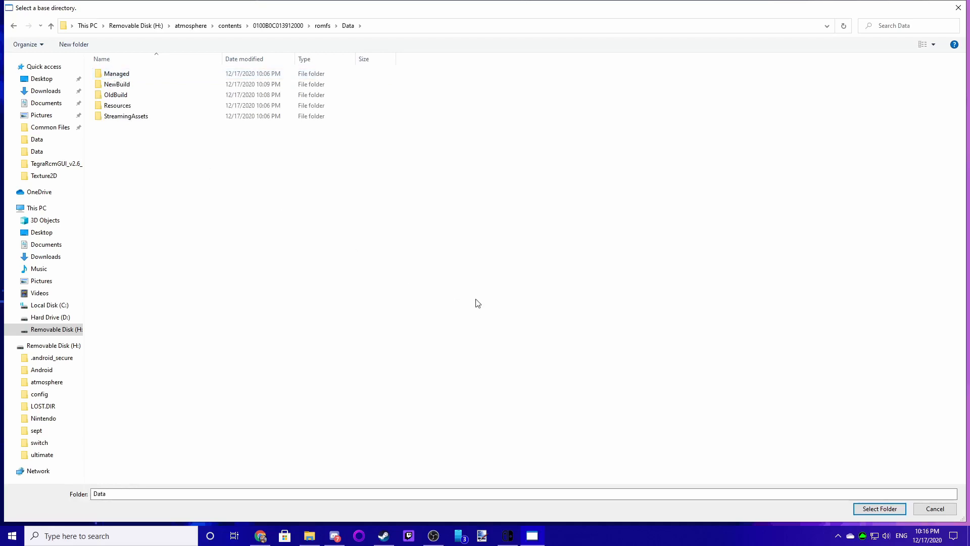
click(879, 509)
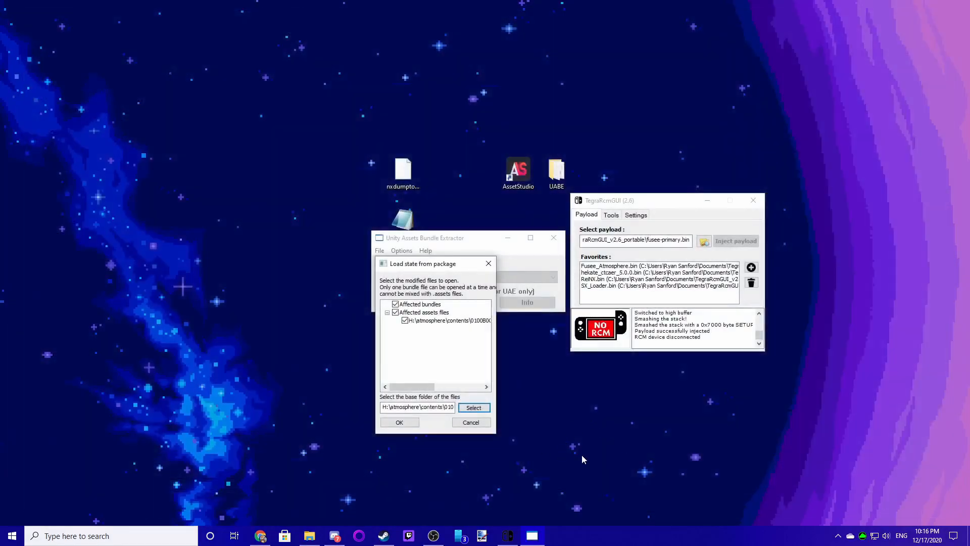
- Apply the package, choosing the U2019.2.0f1 type database
mouse_move(431, 387)
mouse_down()
mouse_move(478, 386)
mouse_move(412, 386)
mouse_up()
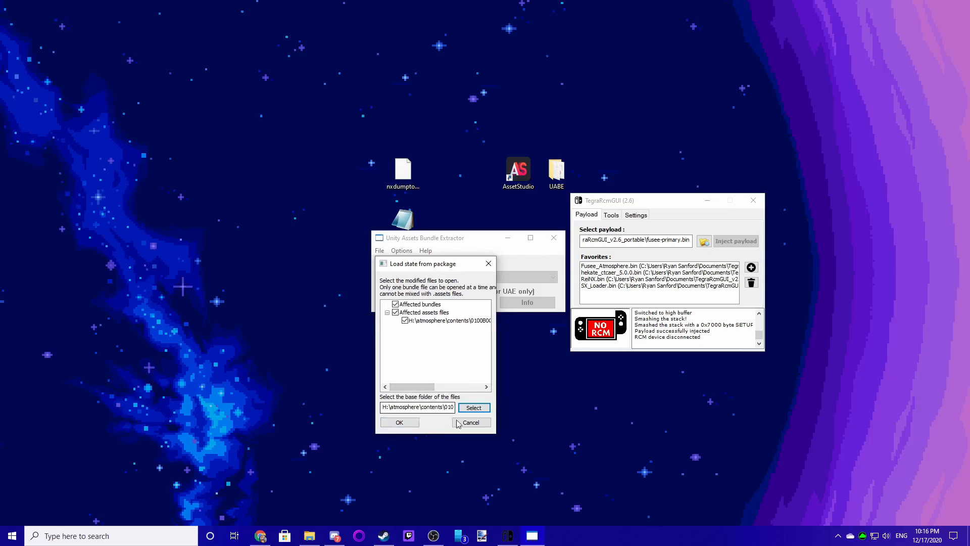
click(403, 423)
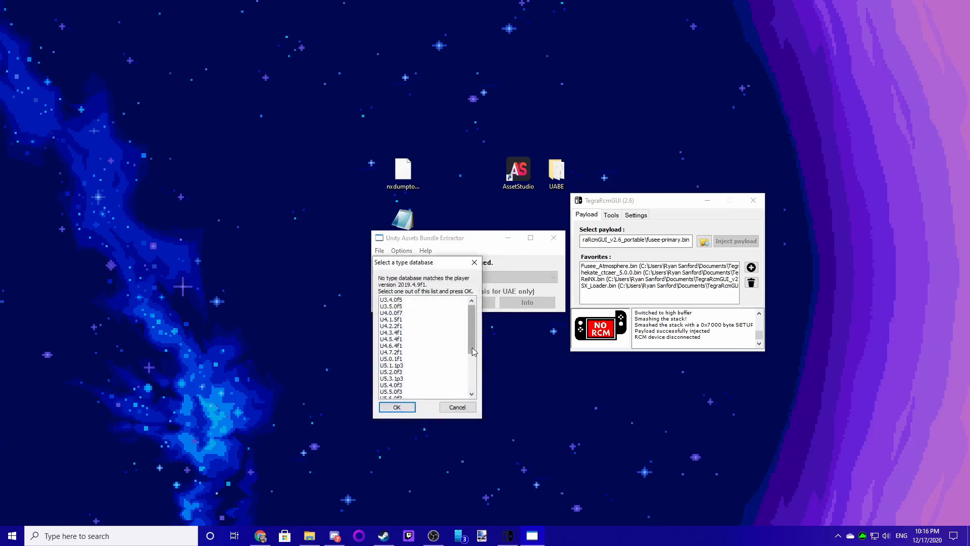
drag(472, 356, 470, 389)
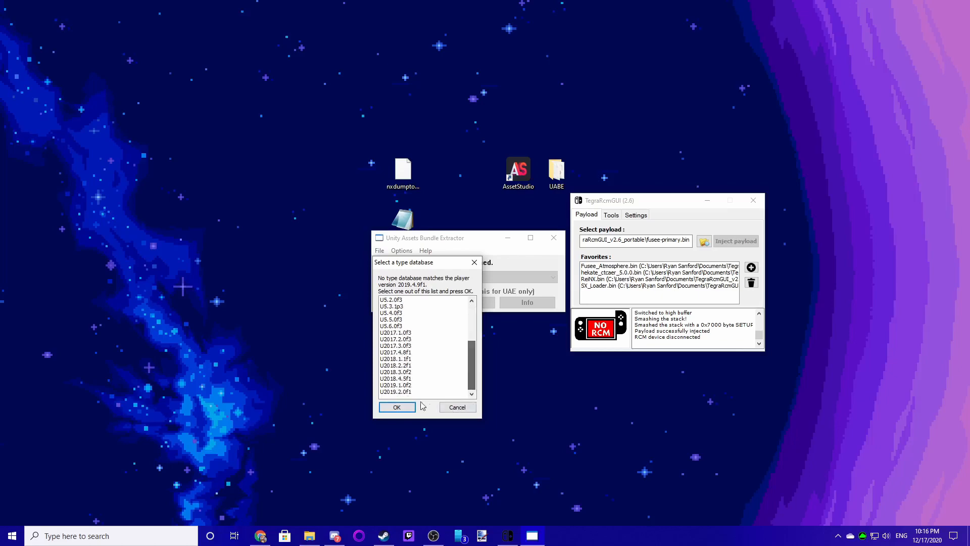
click(404, 394)
click(405, 408)
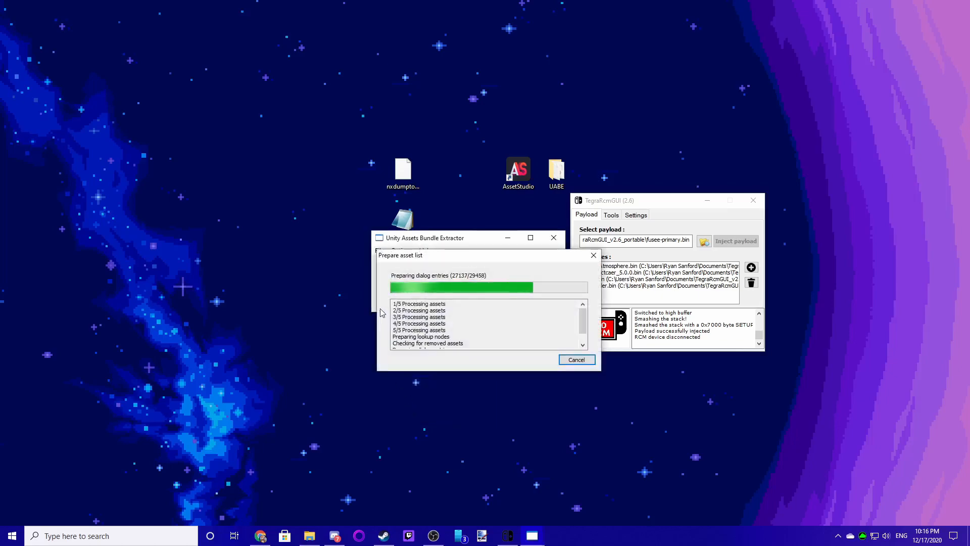
- Save the patched sharedassets1.assets into the romfs Data NewBuild folder and close the Assets info window
click(385, 243)
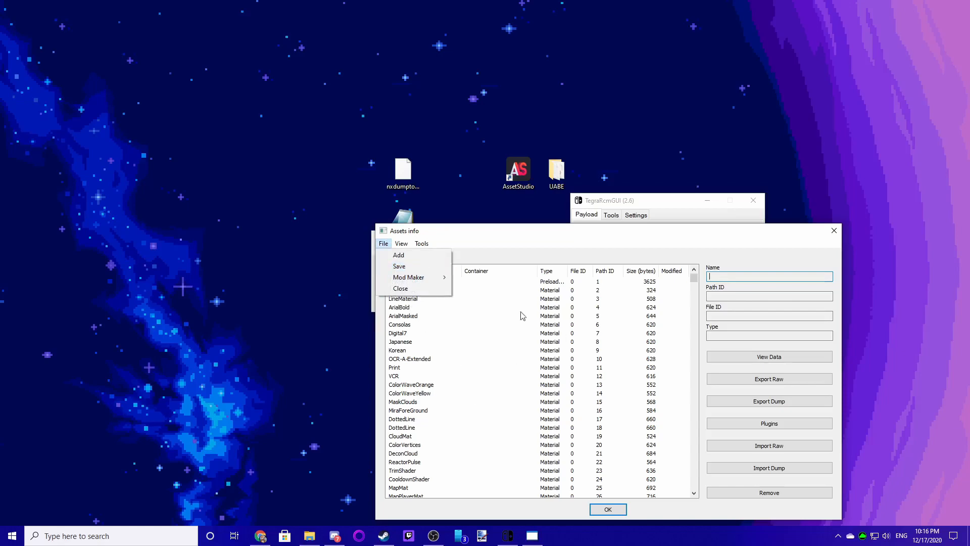
click(407, 267)
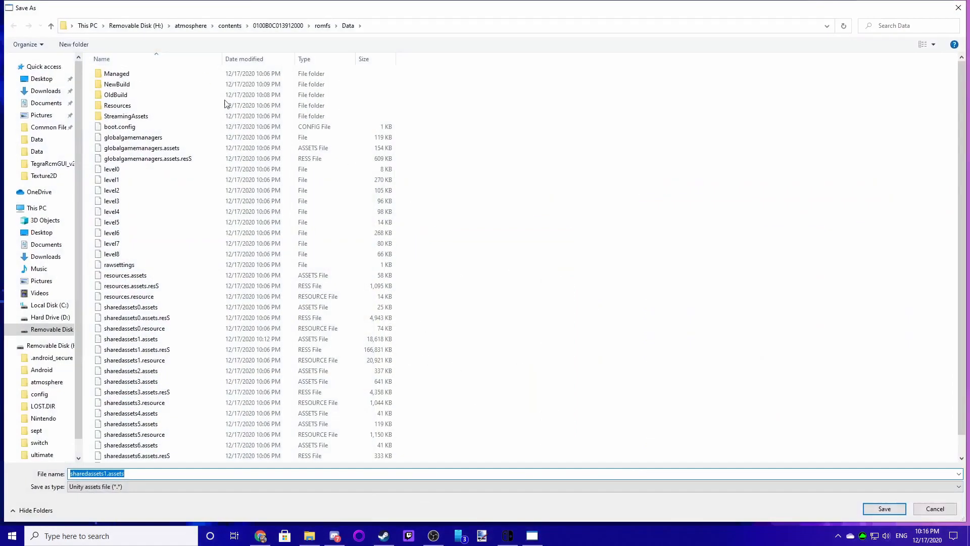
double_click(146, 85)
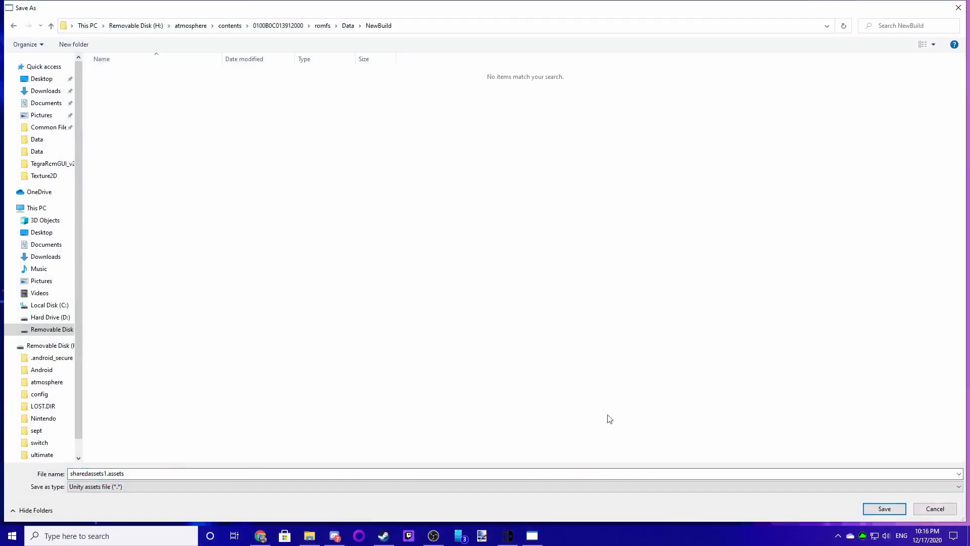
click(879, 511)
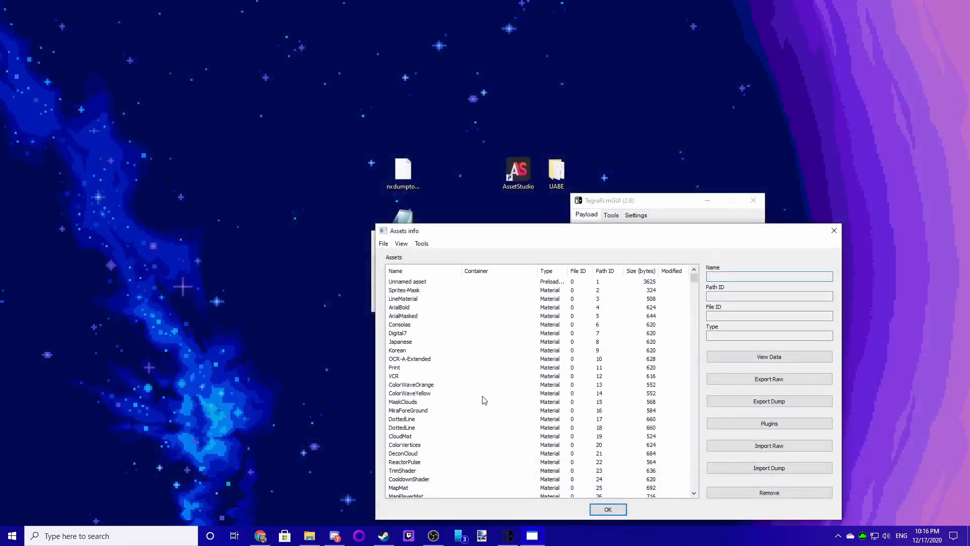
click(606, 510)
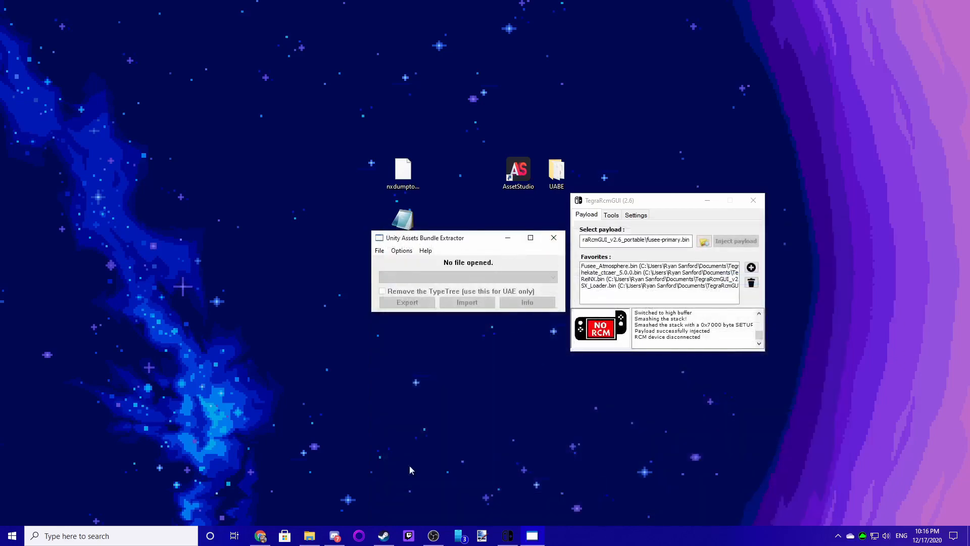
- Move the new sharedassets1.assets from NewBuild into the romfs Data folder, replacing the original file, then close the folder window
click(320, 539)
double_click(267, 325)
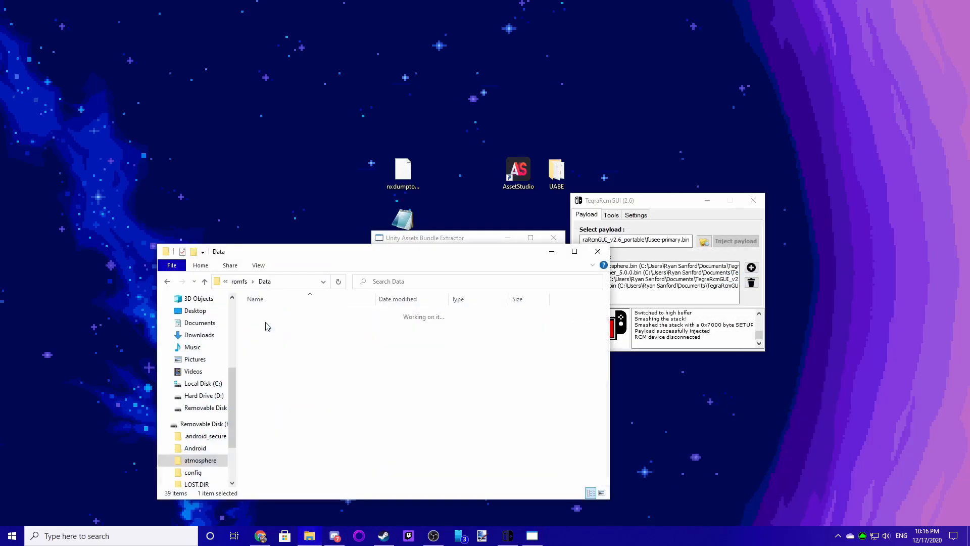
drag(263, 313, 237, 281)
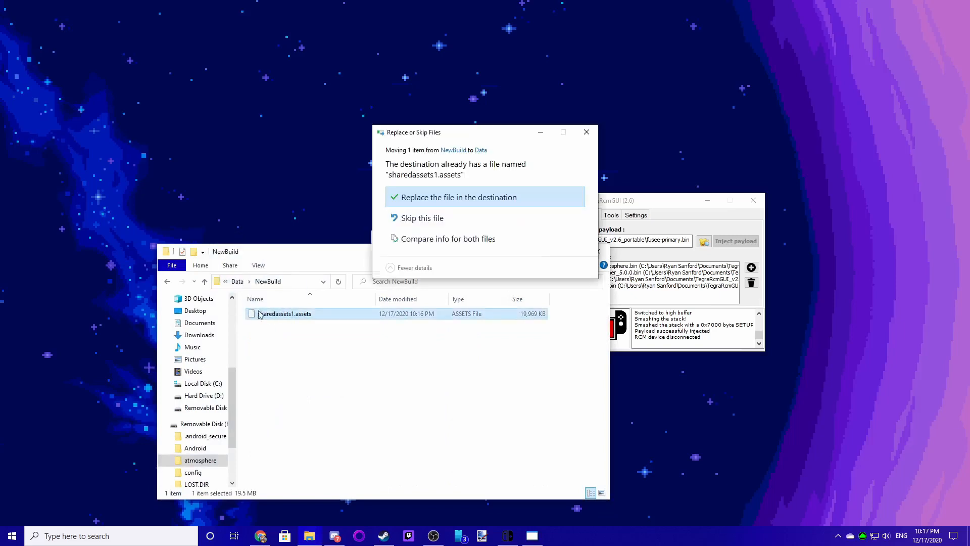
click(429, 197)
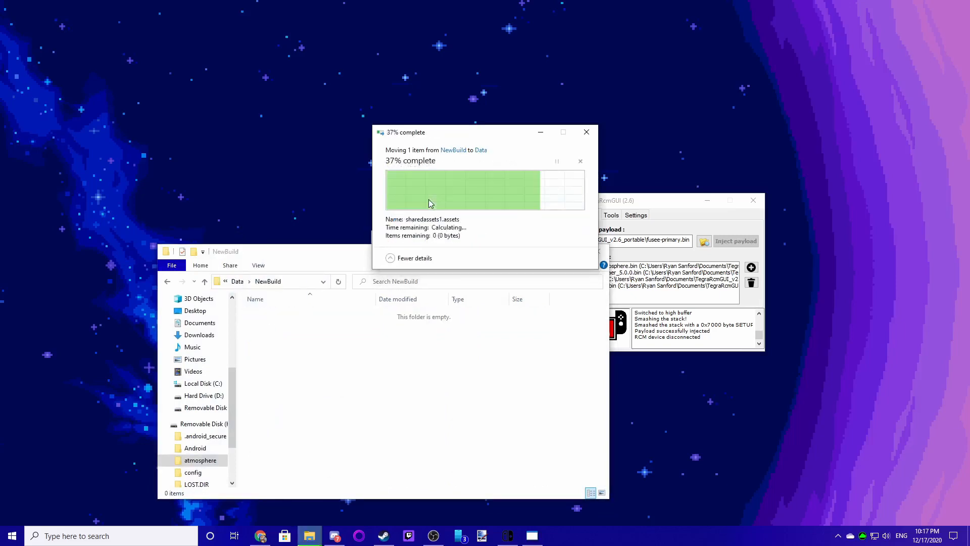
click(237, 281)
scroll(313, 434, down, 7)
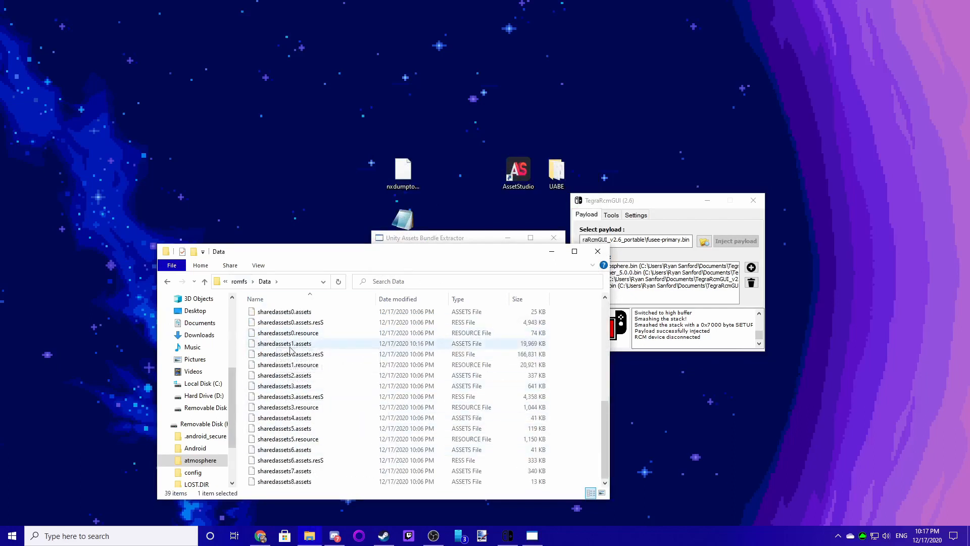
drag(428, 258, 411, 270)
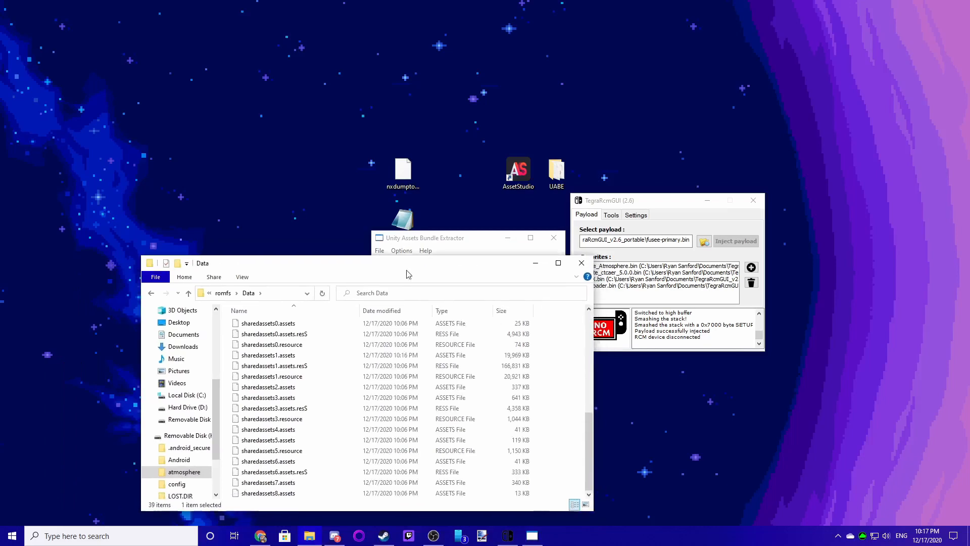
click(587, 264)
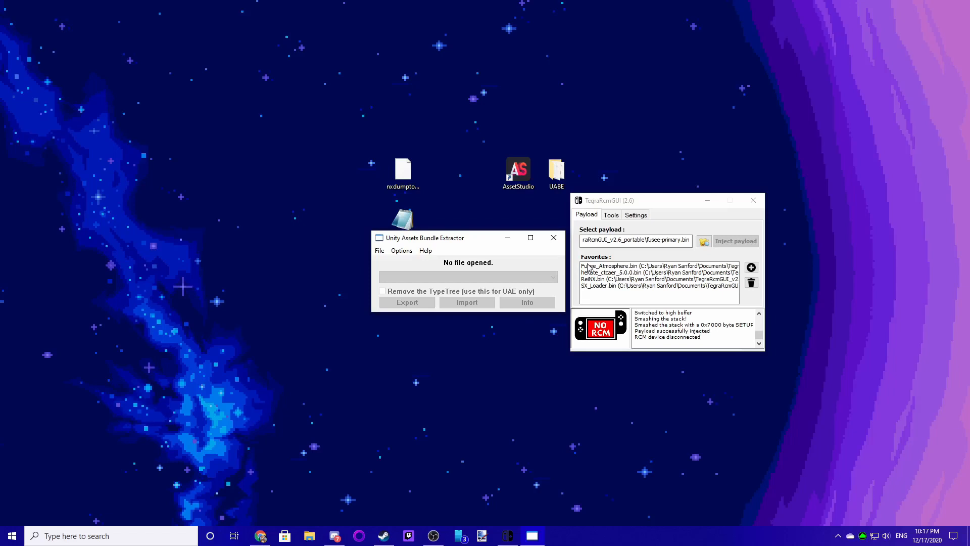
drag(462, 246, 475, 271)
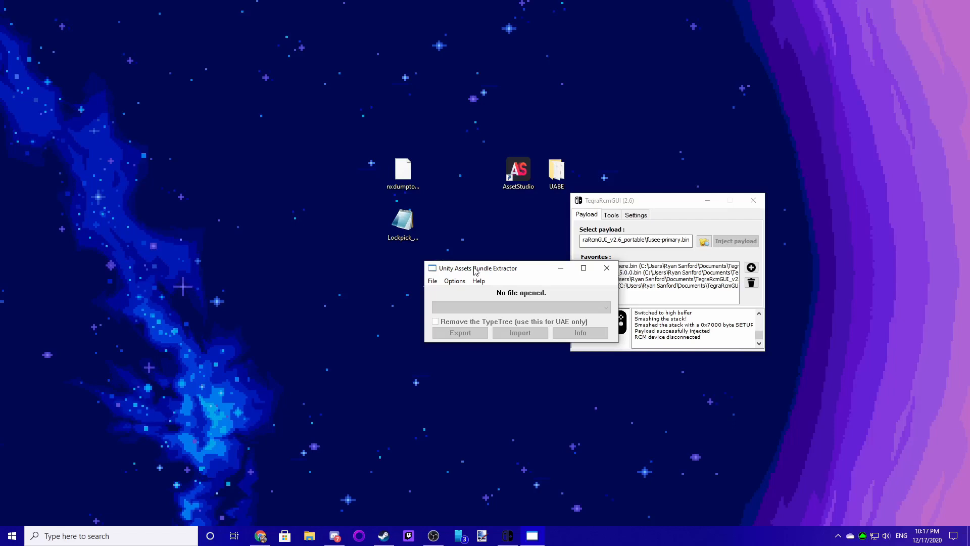
drag(349, 116, 386, 245)
drag(349, 101, 412, 244)
click(394, 109)
drag(341, 94, 435, 264)
click(486, 91)
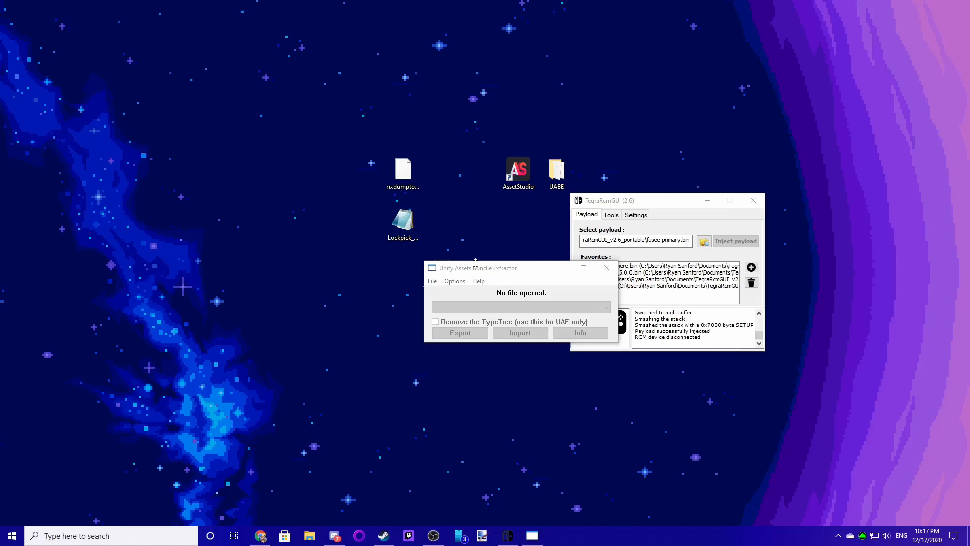
drag(490, 267, 473, 132)
drag(639, 201, 671, 236)
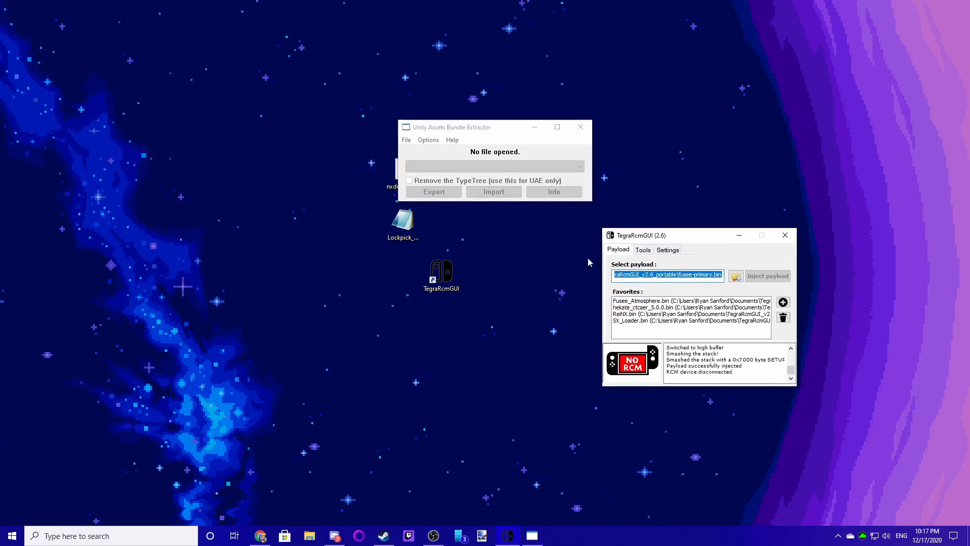
drag(448, 130, 458, 129)
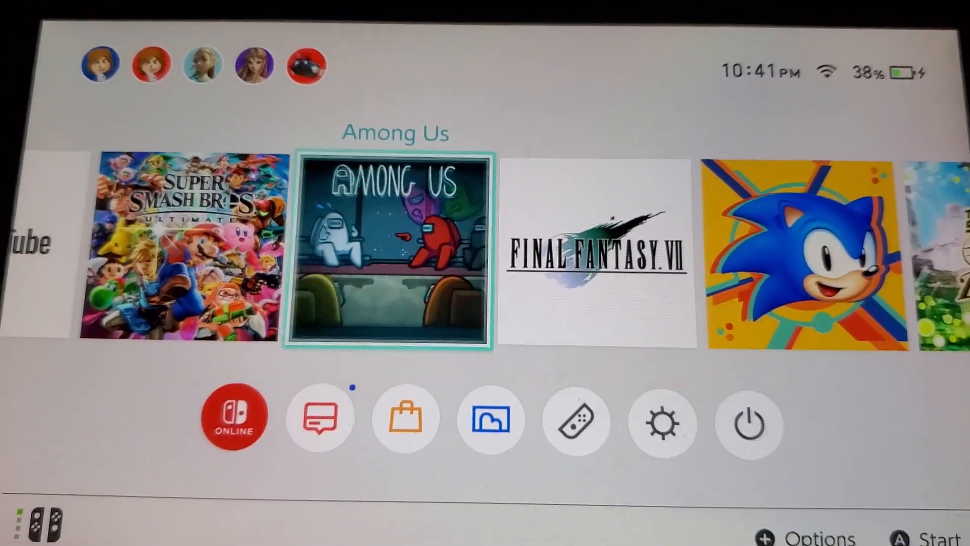
- Launch Among Us on the Switch and accept the privacy policy
key(Return)
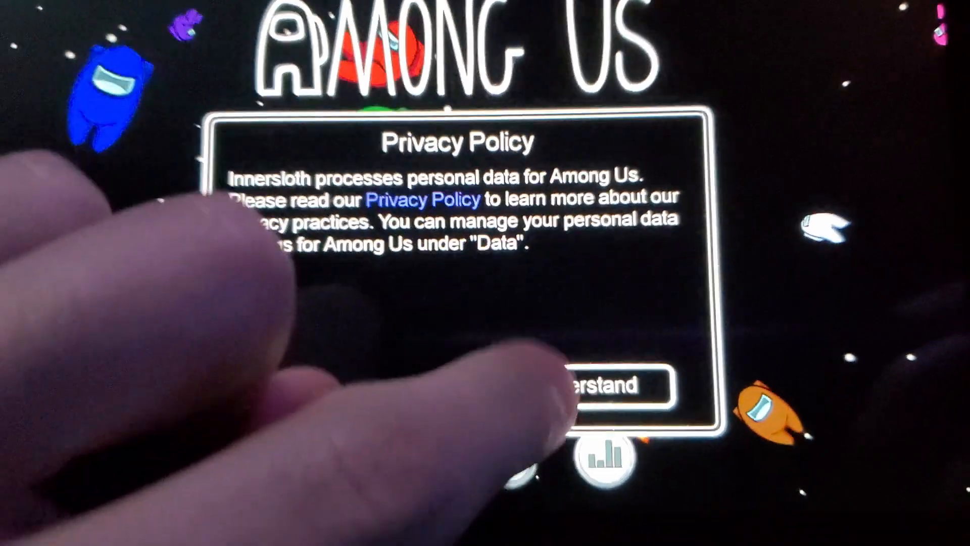
click(557, 435)
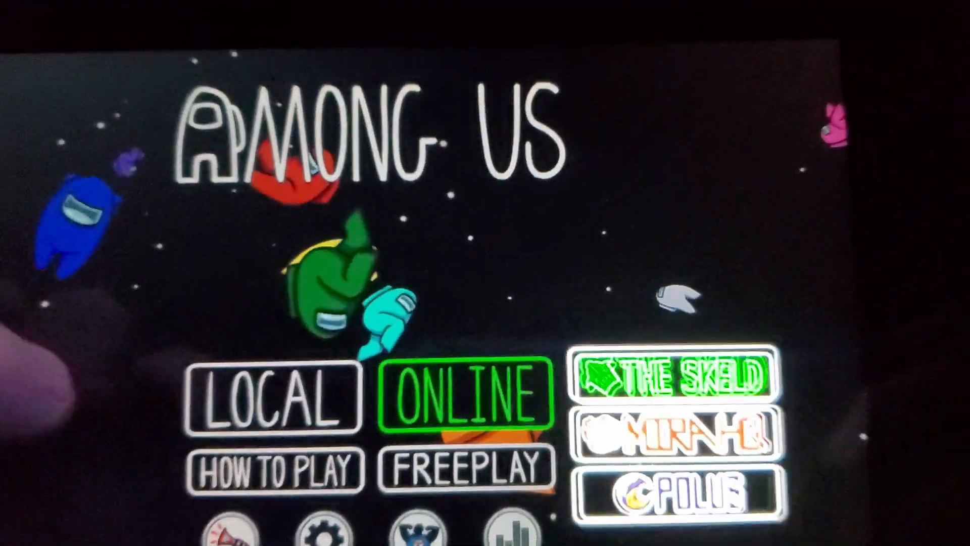
- Open Local play from the Among Us main menu
click(116, 336)
key(Down)
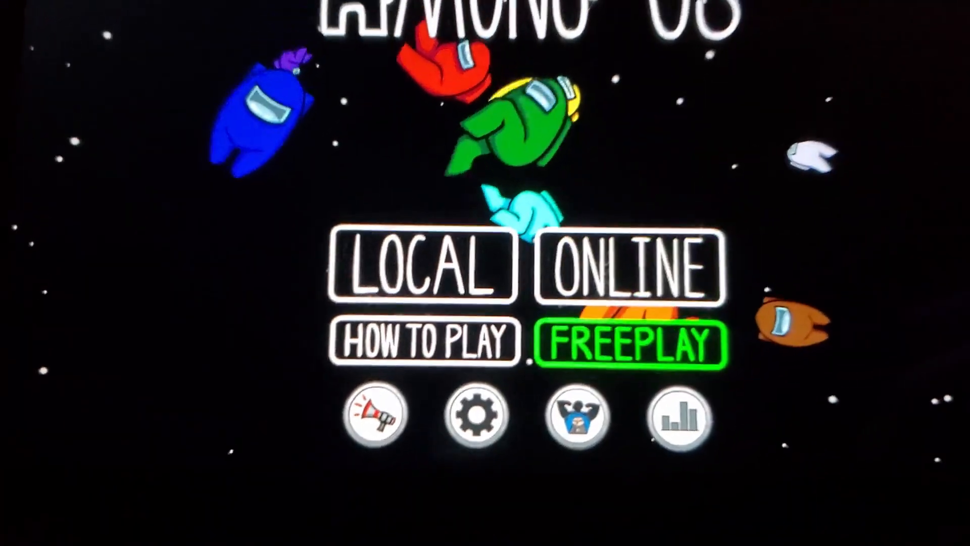
key(Left)
key(Up)
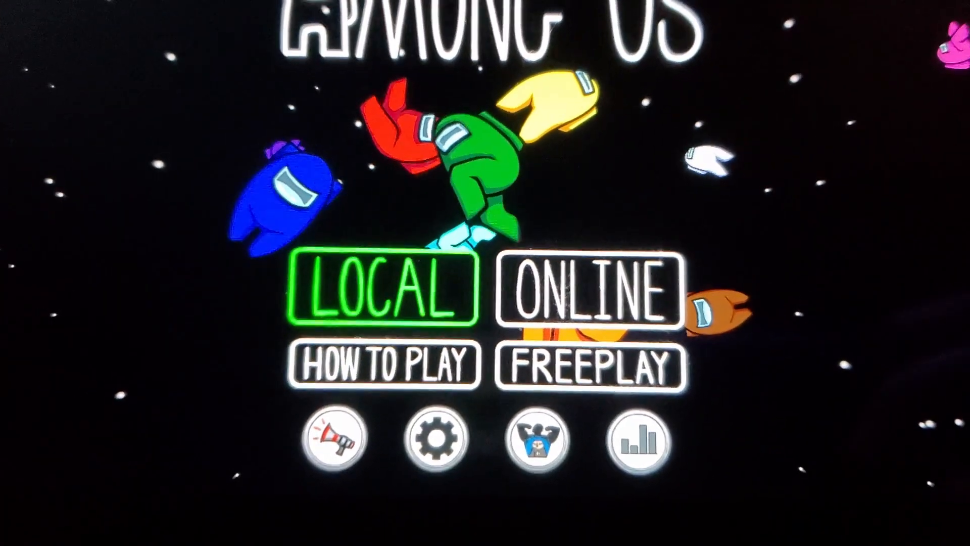
key(Return)
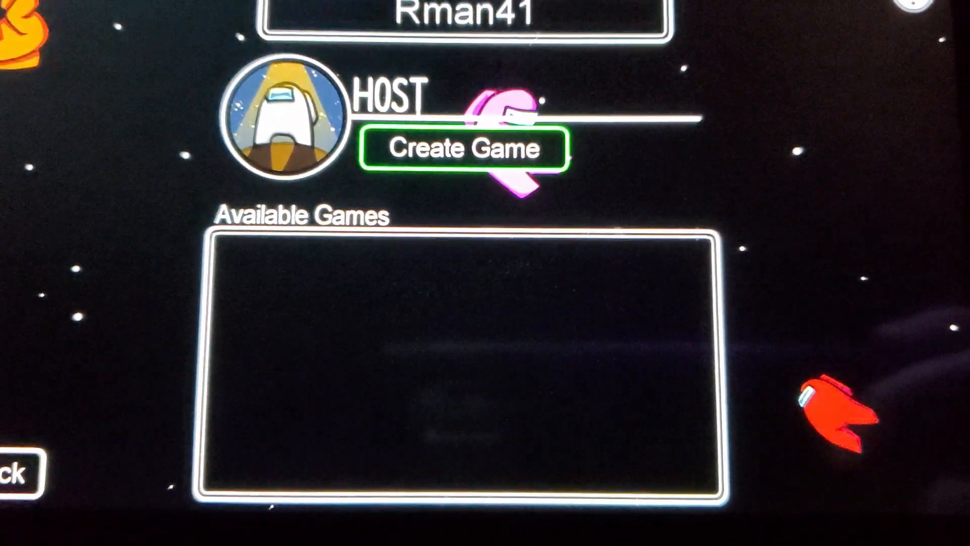
- Create a local game and open the character customization's Hat tab
key(Return)
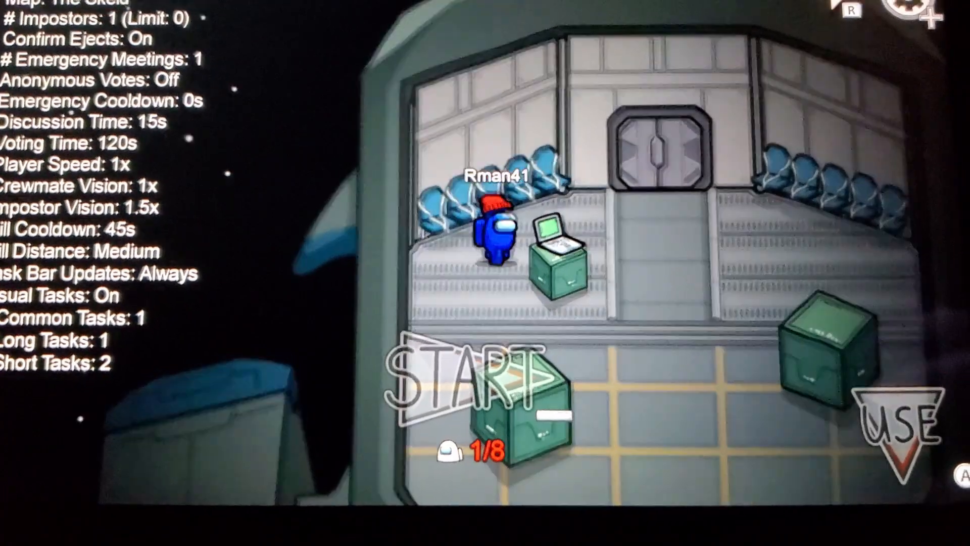
key(Return)
key(Right)
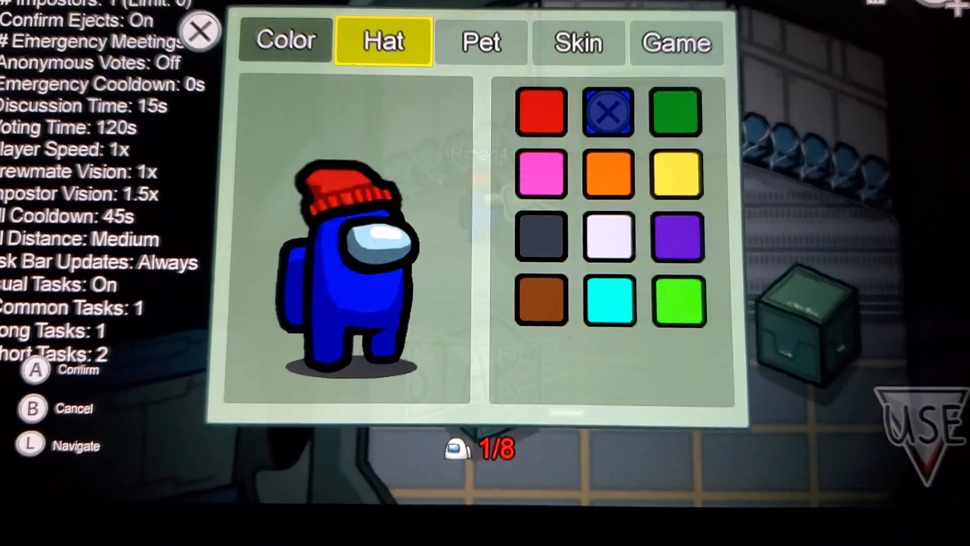
- Open the hat grid and select the modded hat to preview it on the character
key(Down)
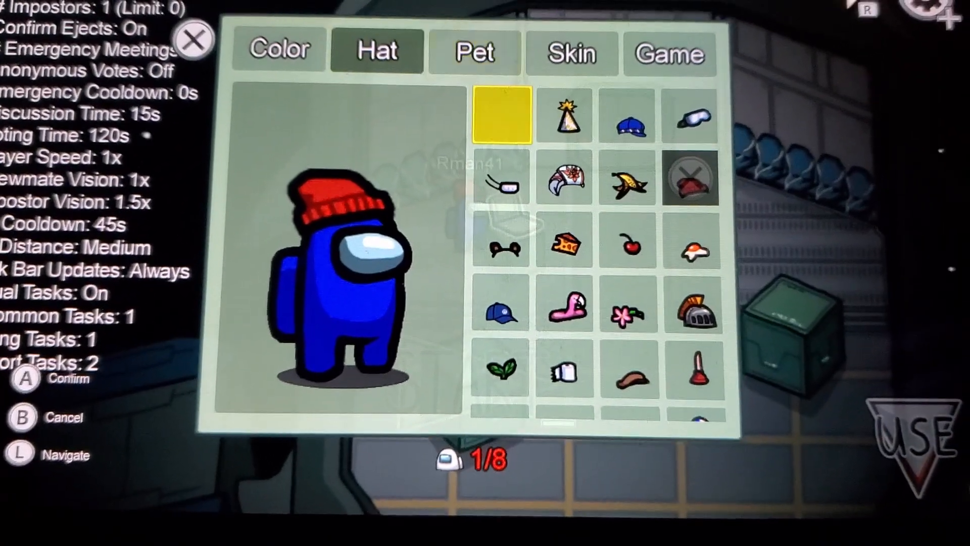
key(Right)
key(Right)
key(Down)
key(Left)
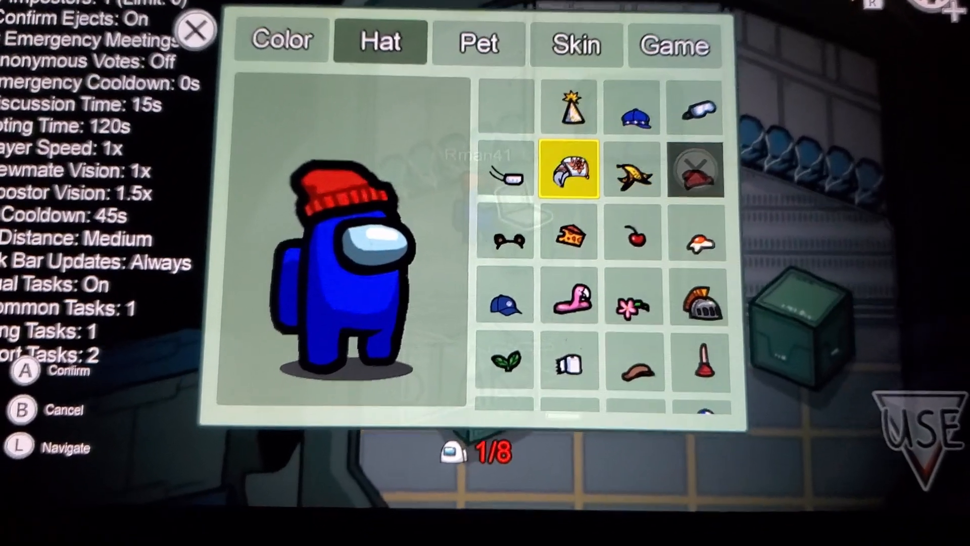
key(Return)
- Browse through the other hats, then equip the modded hat again and close the customization window
key(Right)
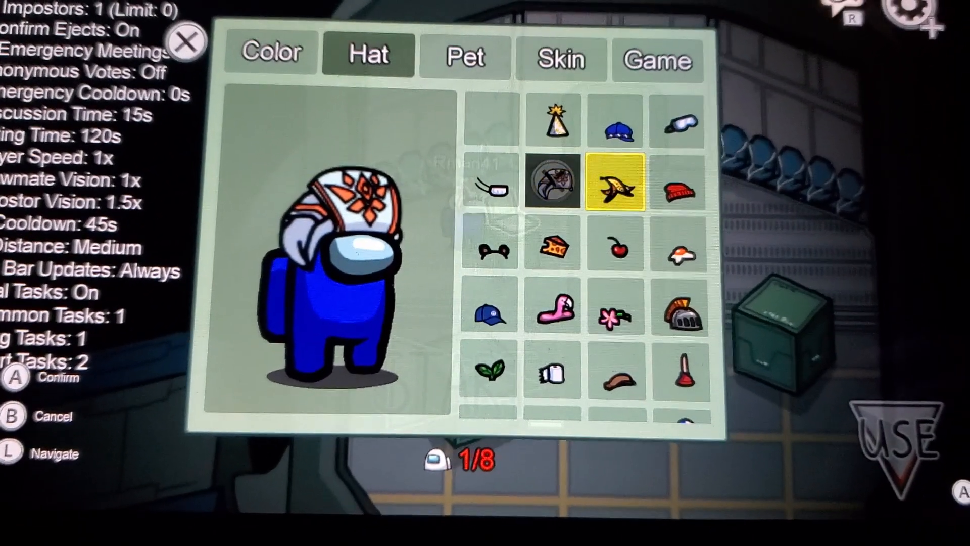
key(Down)
key(Down)
key(Down)
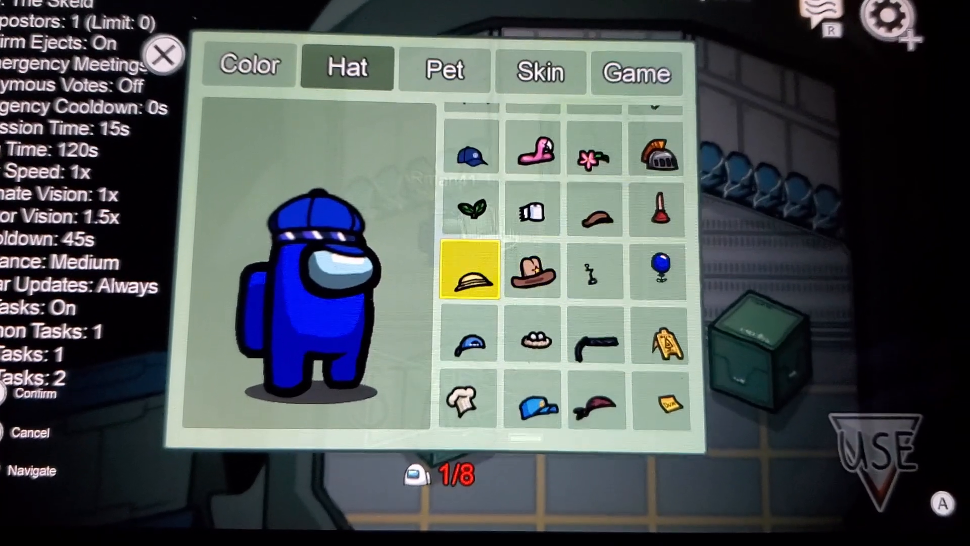
key(Up)
key(Up)
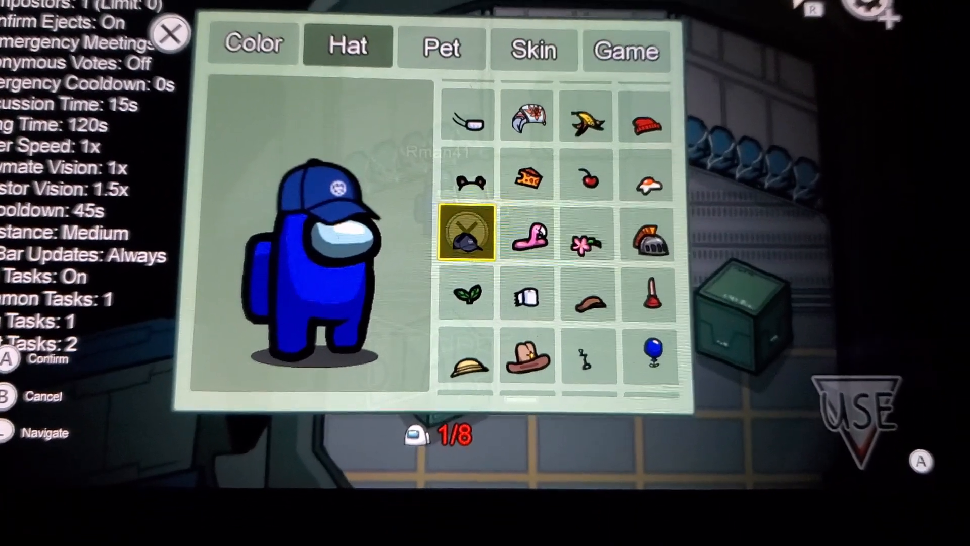
key(Down)
key(Down)
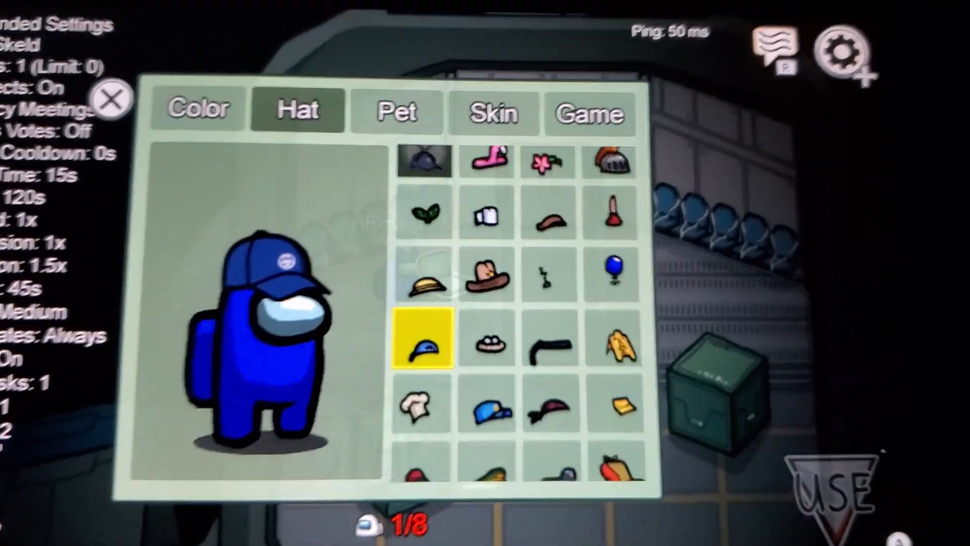
key(Down)
key(Right)
key(Down)
key(Up)
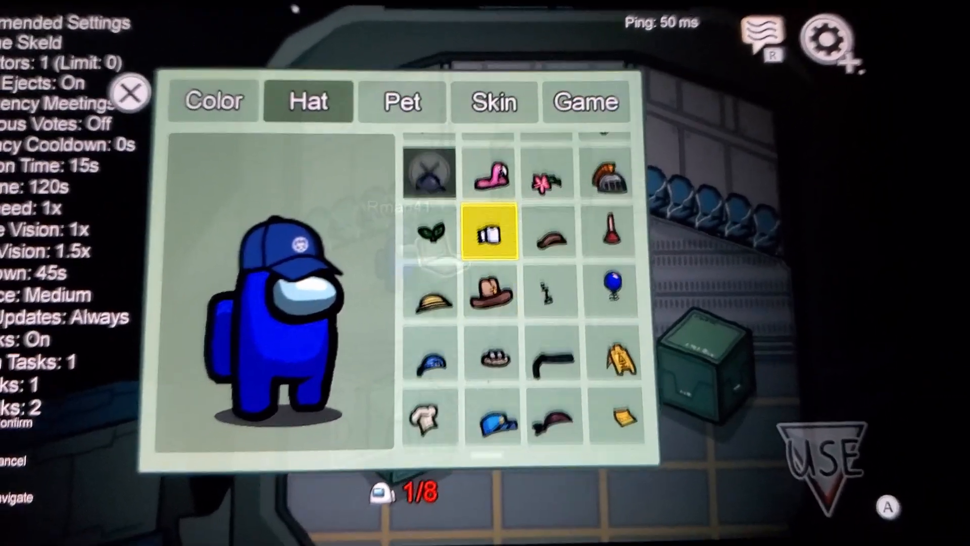
key(Up)
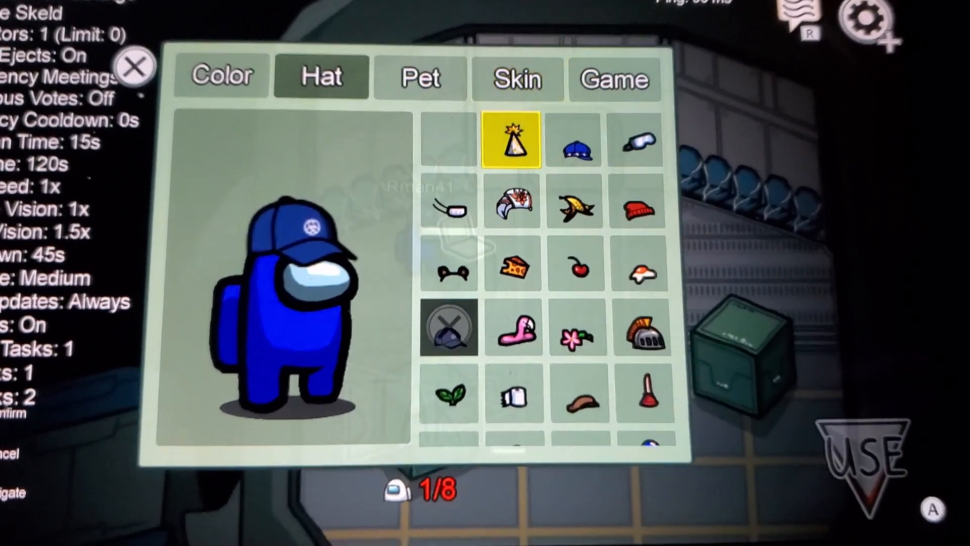
key(Down)
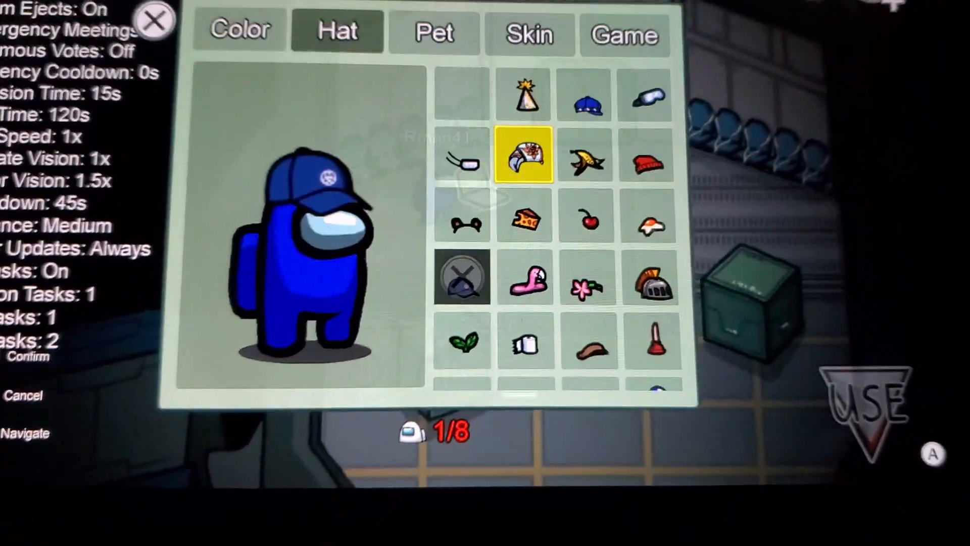
key(Return)
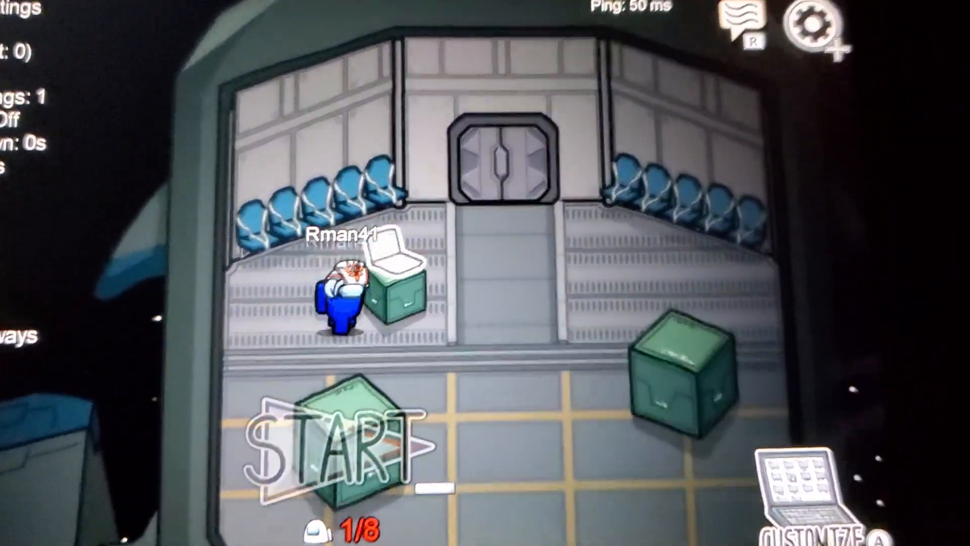
- Walk the character around the lobby to view the new hat in-game
key(Down)
key(Right)
key(Up)
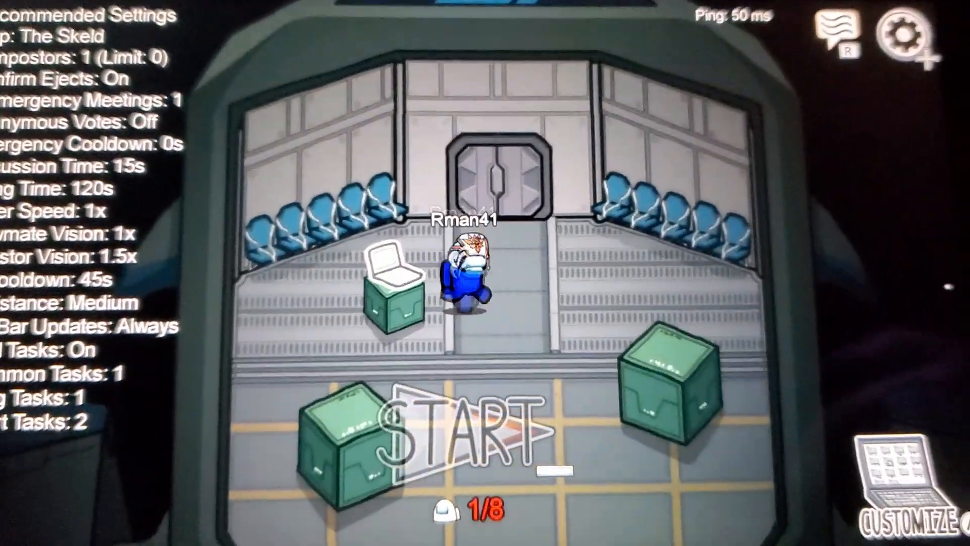
key(Right)
key(Down)
key(Right)
key(Down)
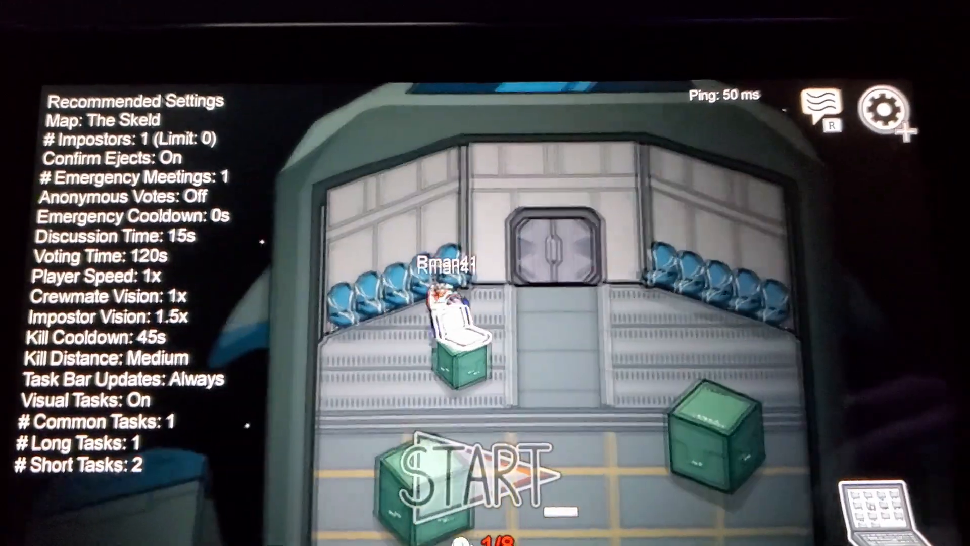
key(Down)
key(Right)
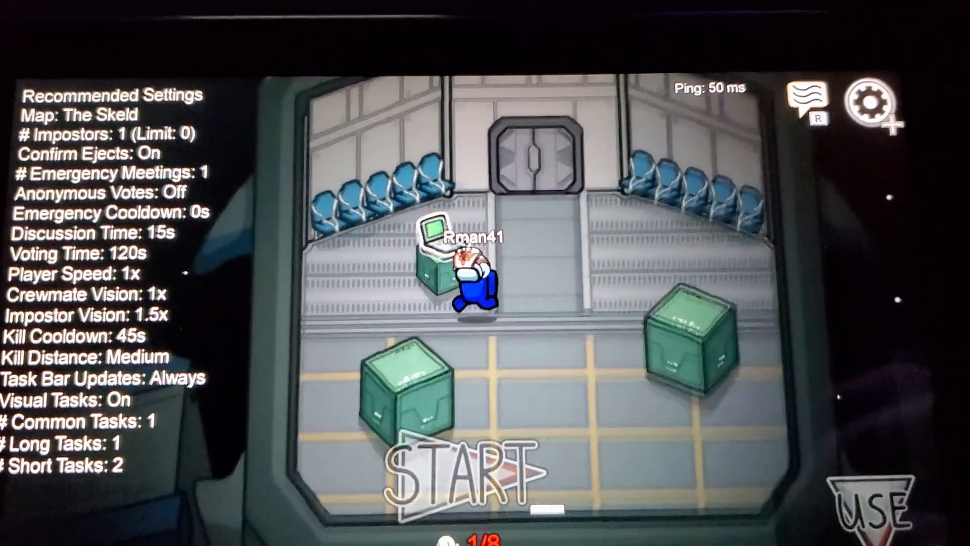